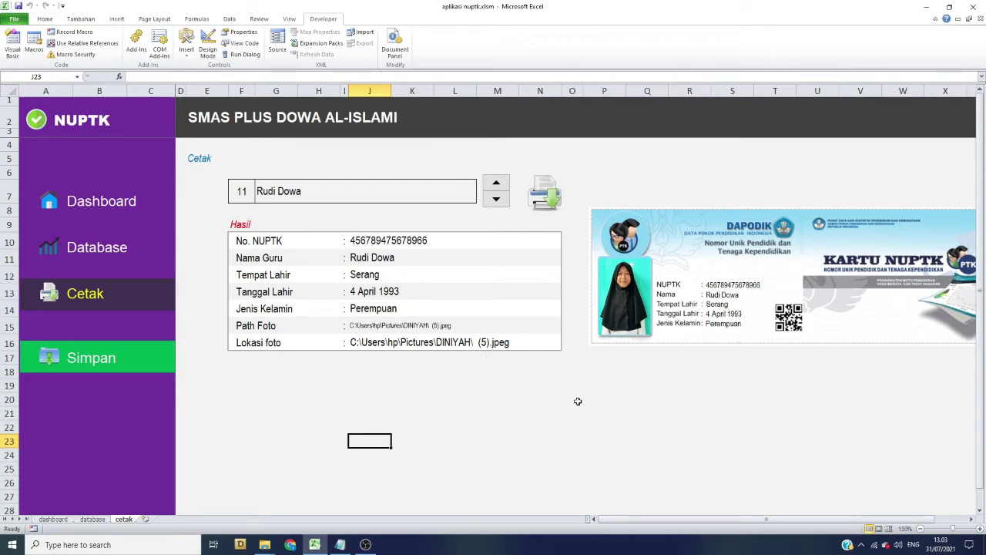
Switch from the Cetak sheet to the Dashboard, showing school identity and teacher counts of 100.
{"action": "left_click", "coordinate": [497, 413]}
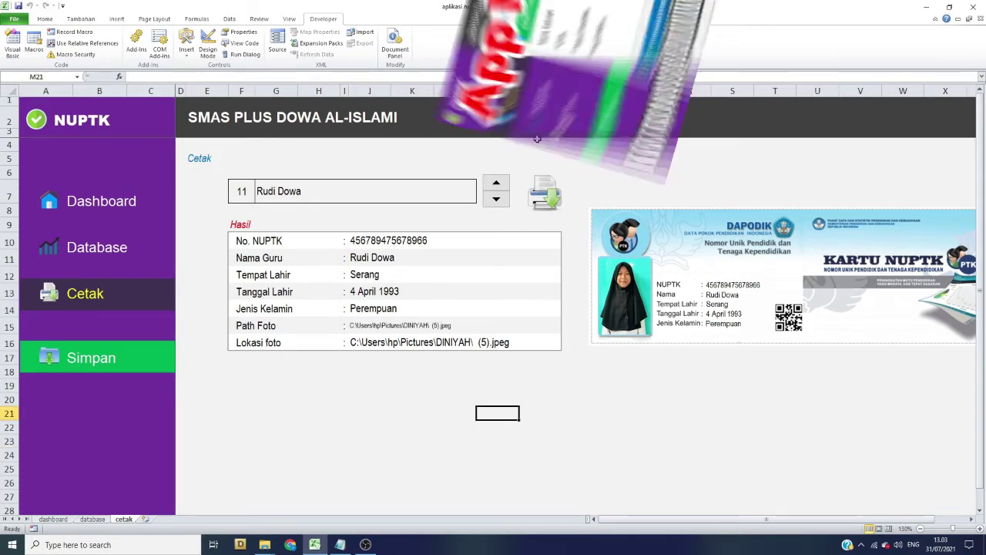
{"action": "left_click", "coordinate": [66, 203]}
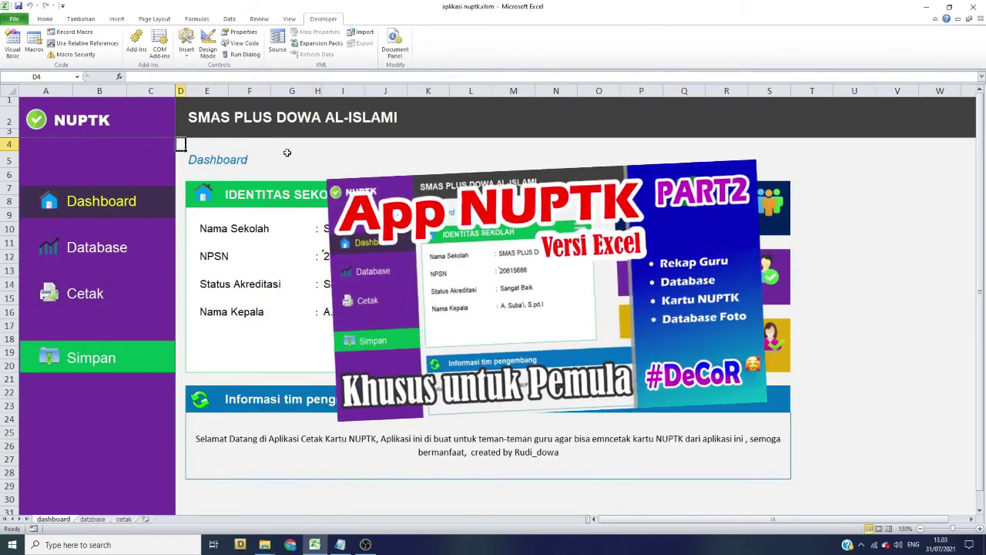
{"action": "left_click", "coordinate": [862, 424]}
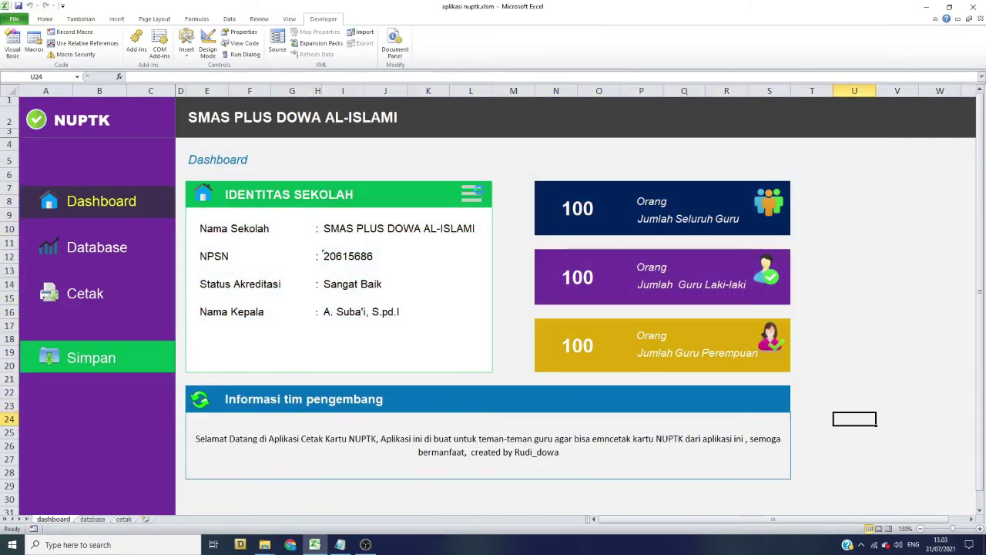
Preview the school identity form and the Database sheet's Add New teacher form, then show Cetak's record 11 card.
{"action": "left_click", "coordinate": [472, 194]}
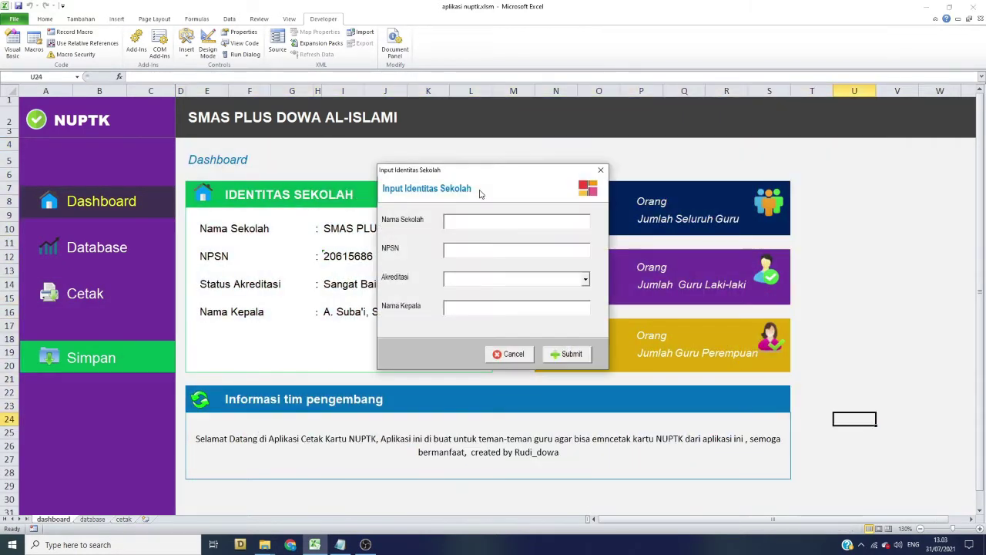
{"action": "left_click", "coordinate": [602, 171]}
{"action": "left_click", "coordinate": [65, 258]}
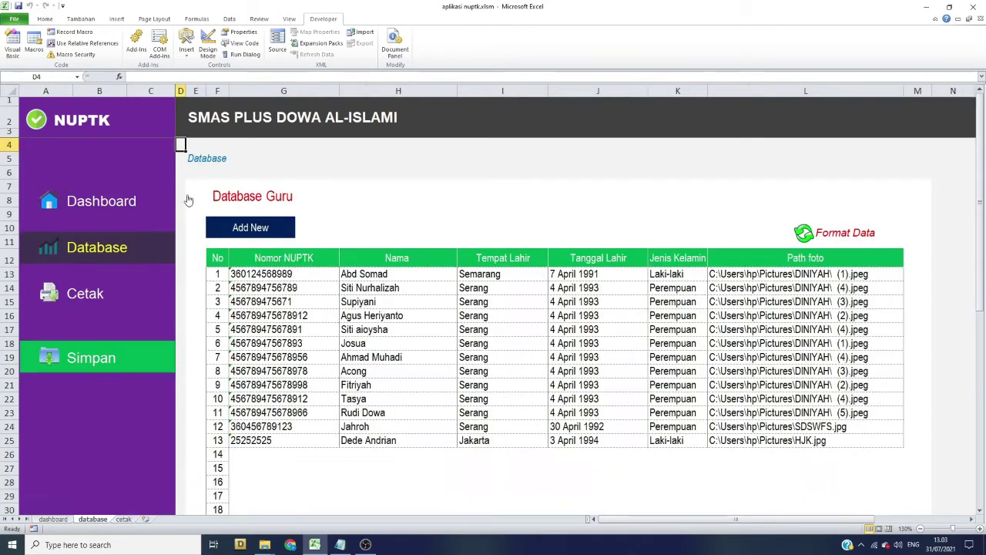
{"action": "left_click", "coordinate": [238, 225]}
{"action": "left_click", "coordinate": [604, 138]}
{"action": "left_click", "coordinate": [80, 291]}
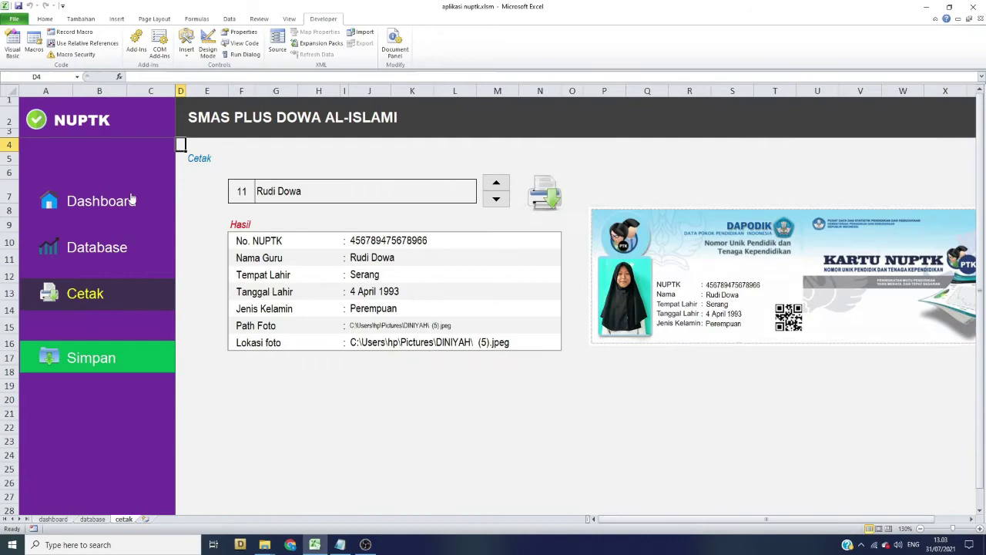
{"action": "left_click", "coordinate": [354, 409]}
{"action": "left_click", "coordinate": [687, 396]}
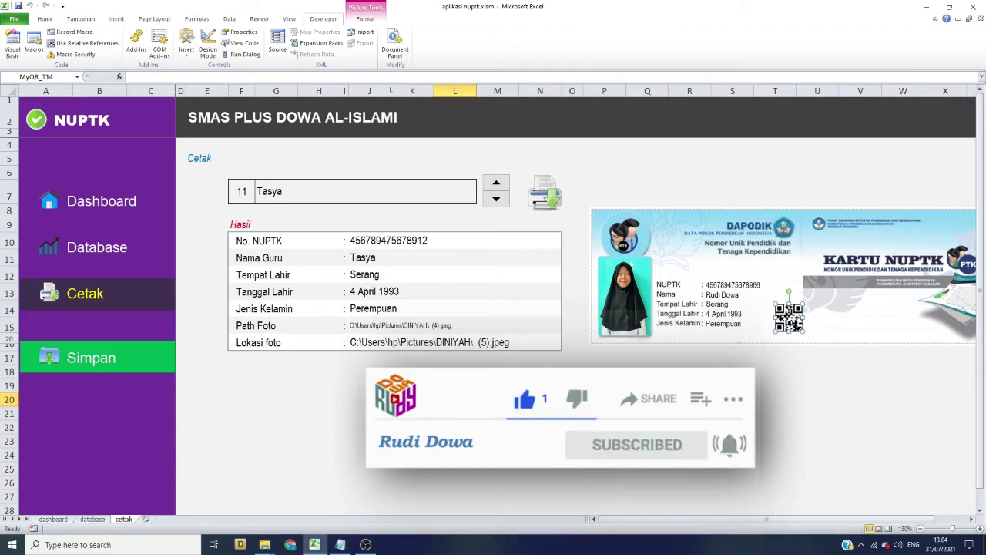
{"action": "left_click", "coordinate": [387, 419]}
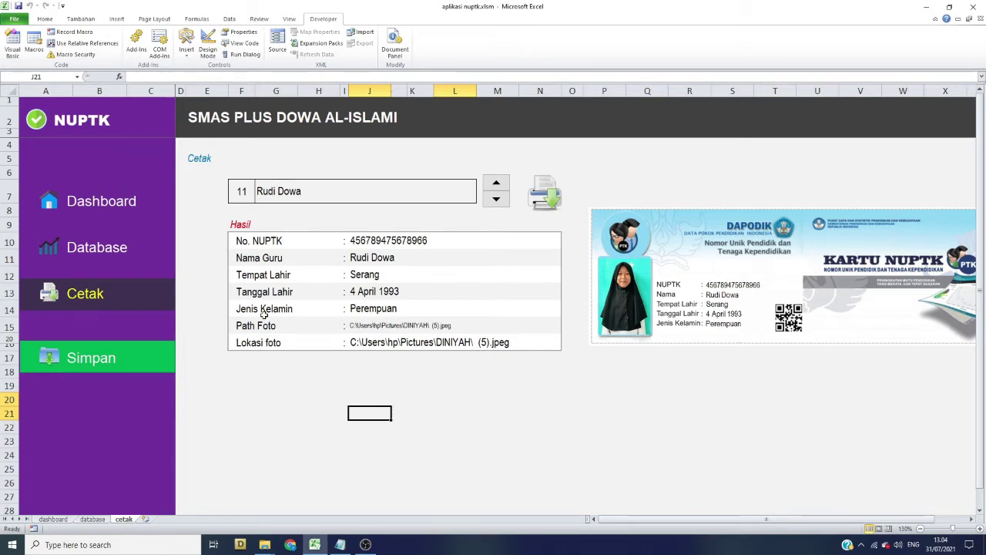
{"action": "left_click", "coordinate": [293, 398]}
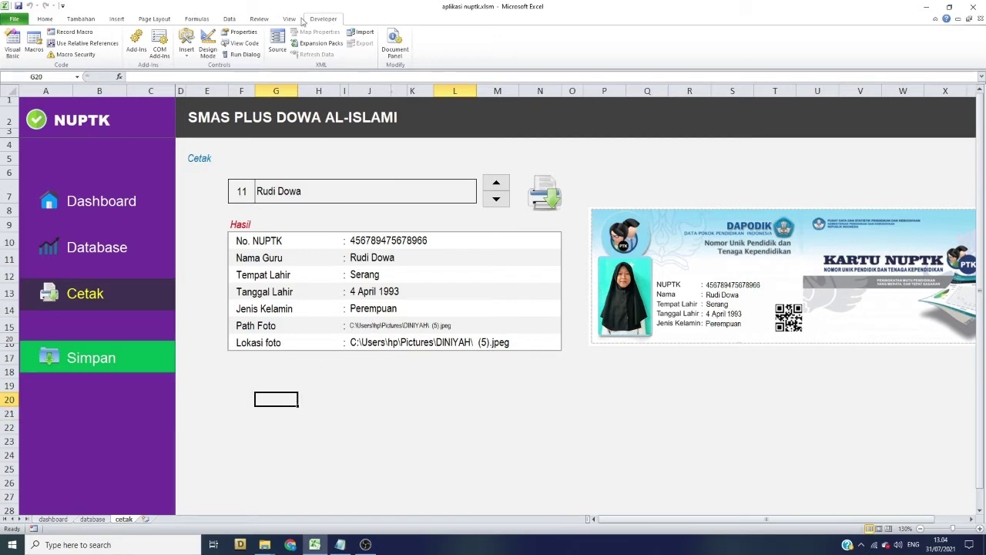
Open the maximized VBA editor and view the uf_addnew and uf_identitas form designs.
{"action": "left_click", "coordinate": [12, 43]}
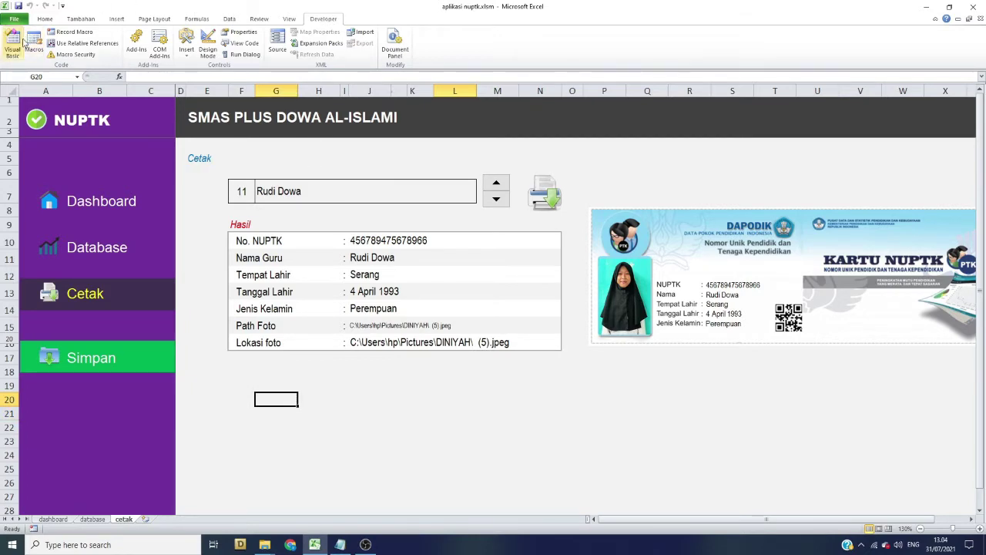
{"action": "left_click", "coordinate": [715, 7]}
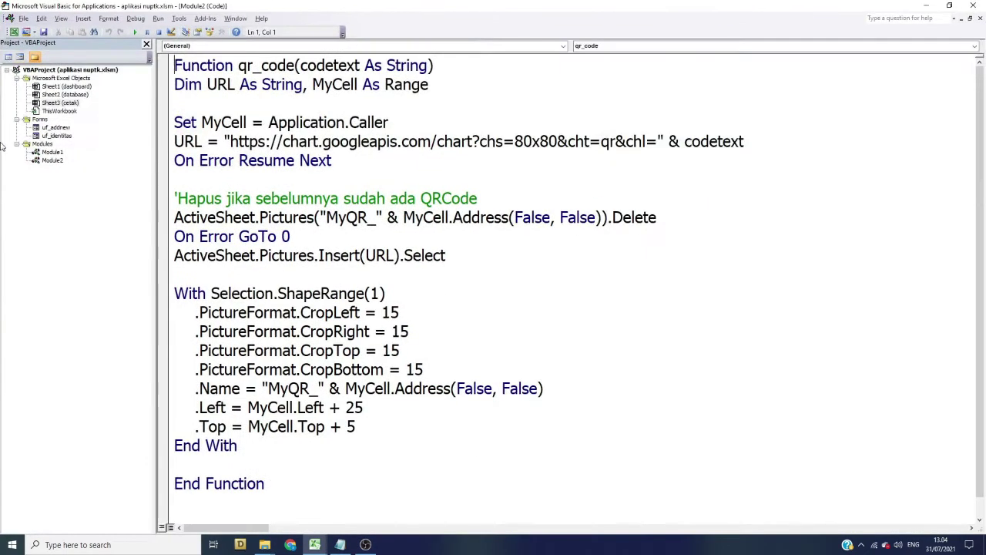
{"action": "left_click", "coordinate": [54, 128]}
{"action": "double_click", "coordinate": [54, 128]}
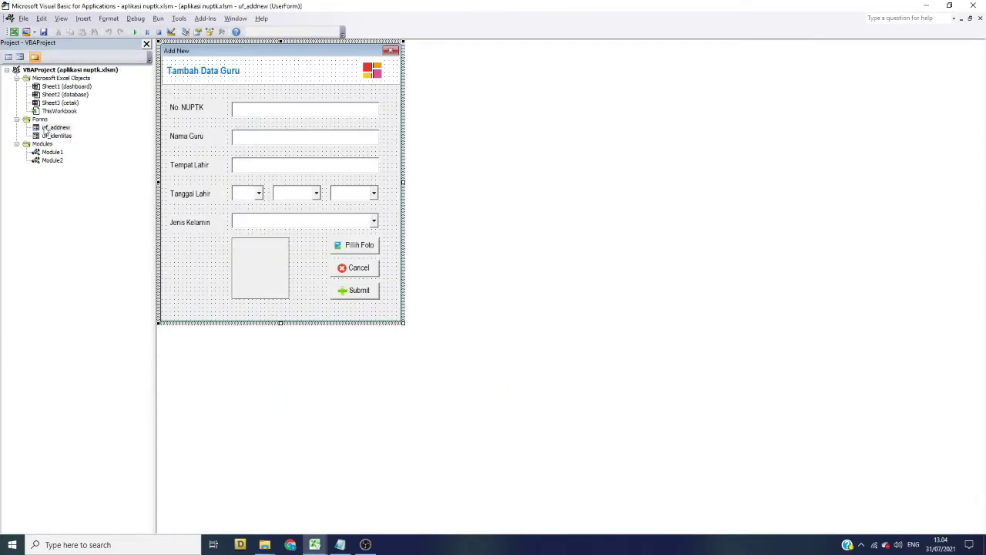
{"action": "double_click", "coordinate": [53, 135]}
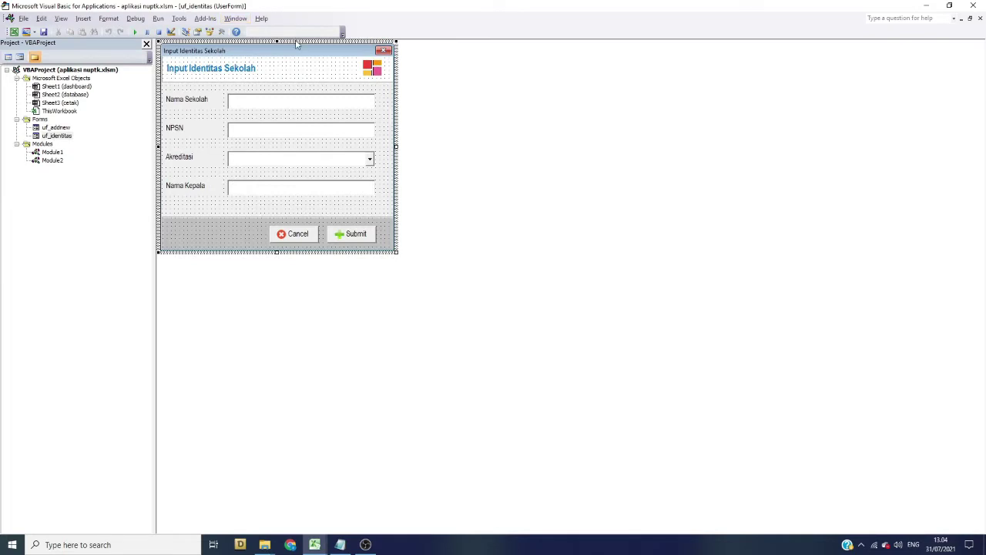
{"action": "right_click", "coordinate": [30, 118]}
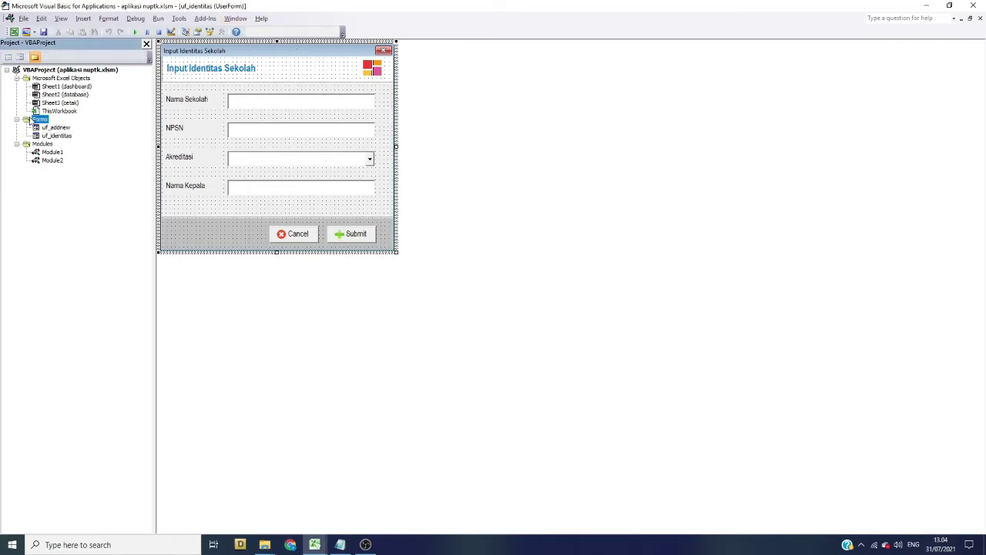
Insert a new UserForm named uf_login with the caption Silahkan Login.
{"action": "mouse_move", "coordinate": [81, 163]}
{"action": "left_click", "coordinate": [142, 161]}
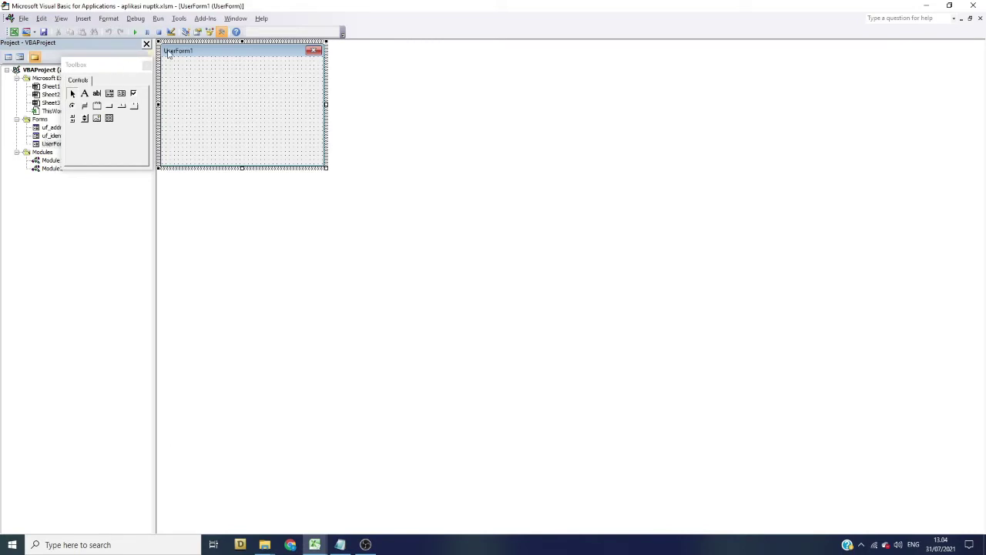
{"action": "left_click", "coordinate": [197, 31]}
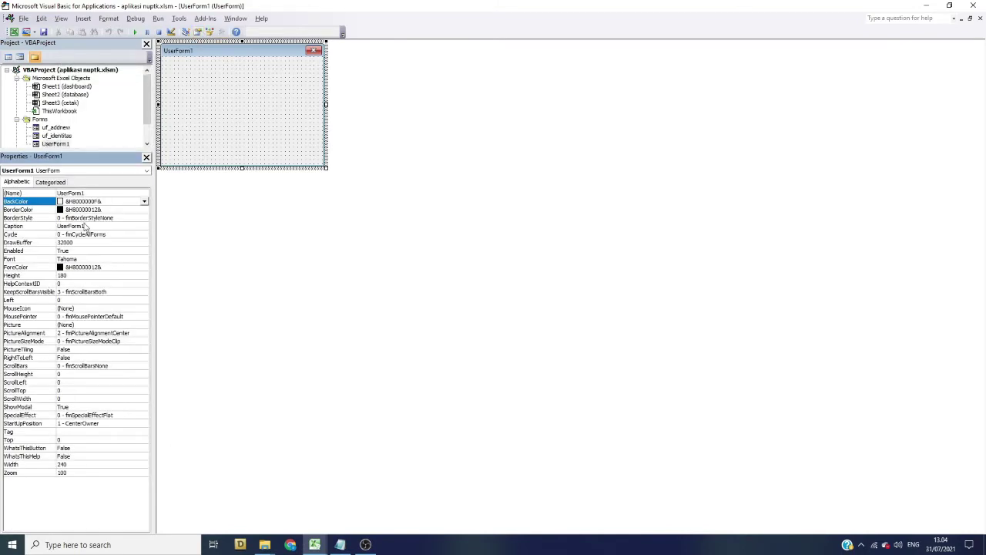
{"action": "left_click", "coordinate": [84, 193]}
{"action": "double_click", "coordinate": [85, 194]}
{"action": "type", "text": "uf_login"}
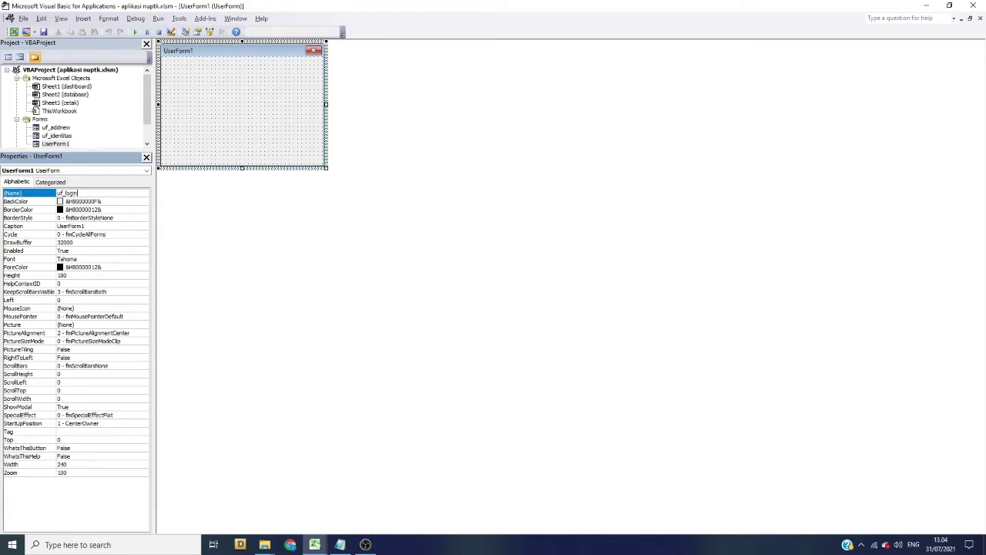
{"action": "left_click", "coordinate": [262, 89]}
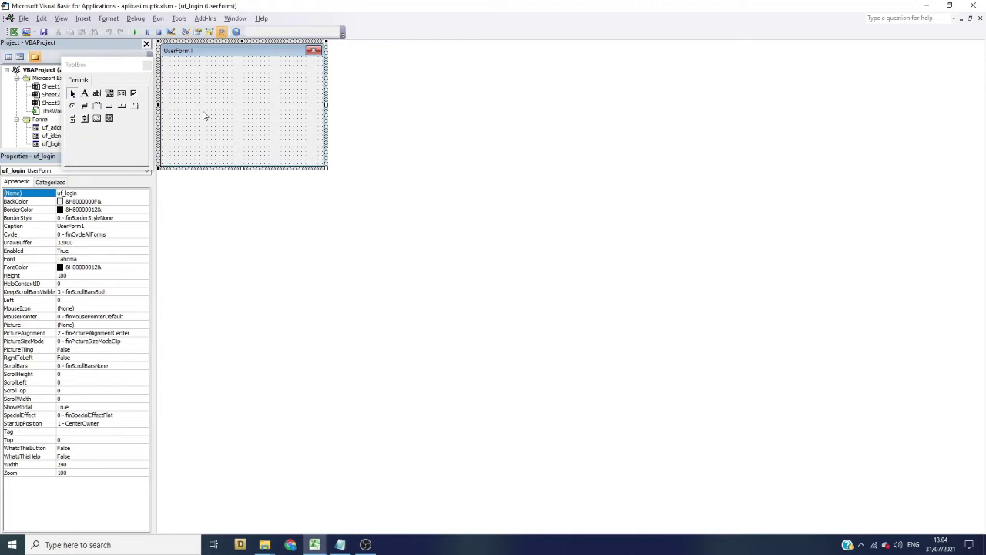
{"action": "left_click", "coordinate": [94, 229]}
{"action": "double_click", "coordinate": [94, 226]}
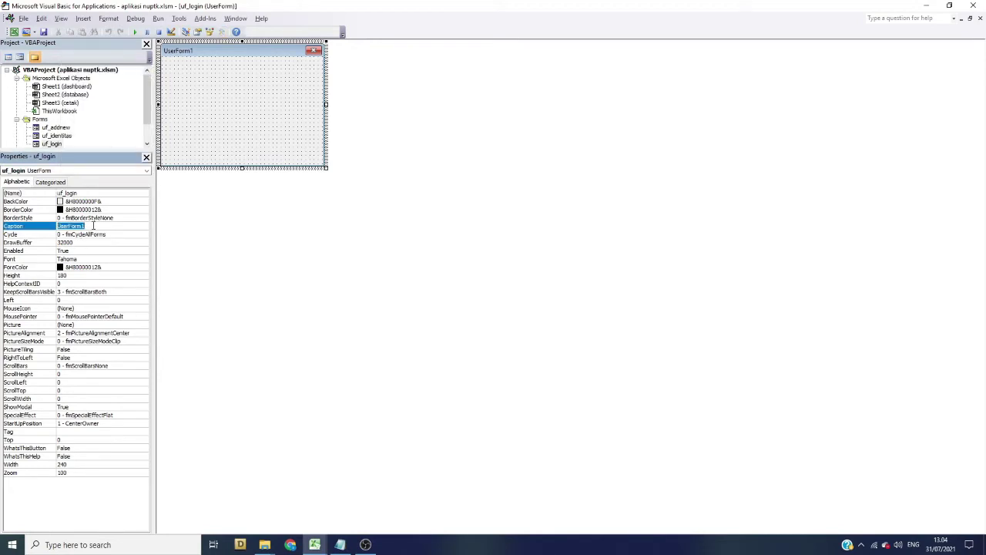
{"action": "type", "text": "Silahkan Login"}
Enlarge the uf_login form to about 363.75 by 280.5 and move the controls palette aside.
{"action": "left_click", "coordinate": [209, 147]}
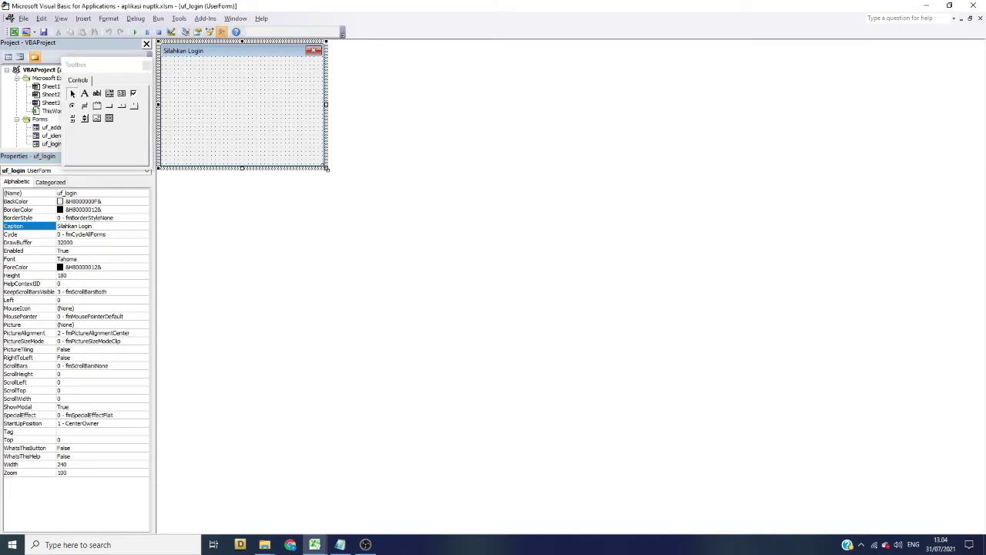
{"action": "left_click_drag", "start_coordinate": [327, 168], "coordinate": [410, 237]}
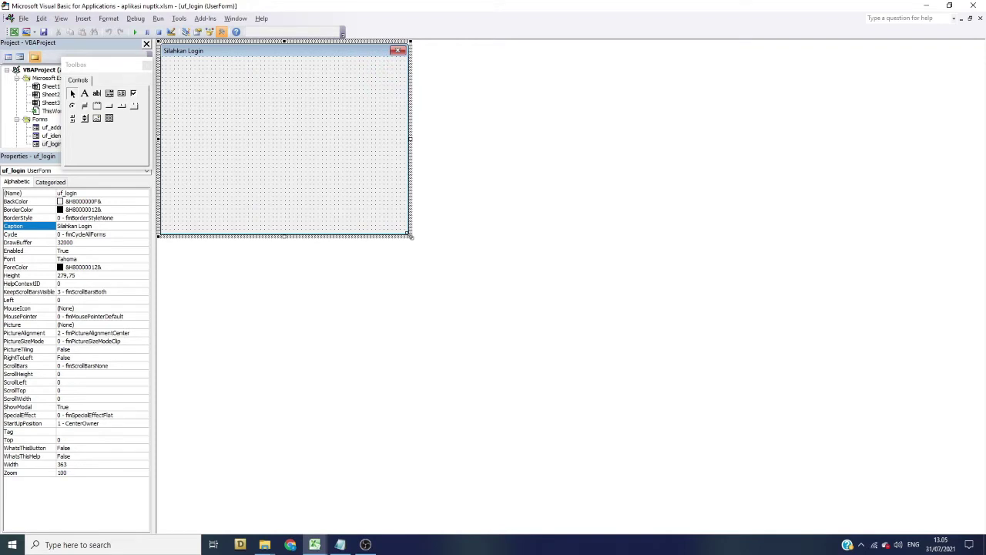
{"action": "left_click_drag", "start_coordinate": [411, 237], "coordinate": [412, 237]}
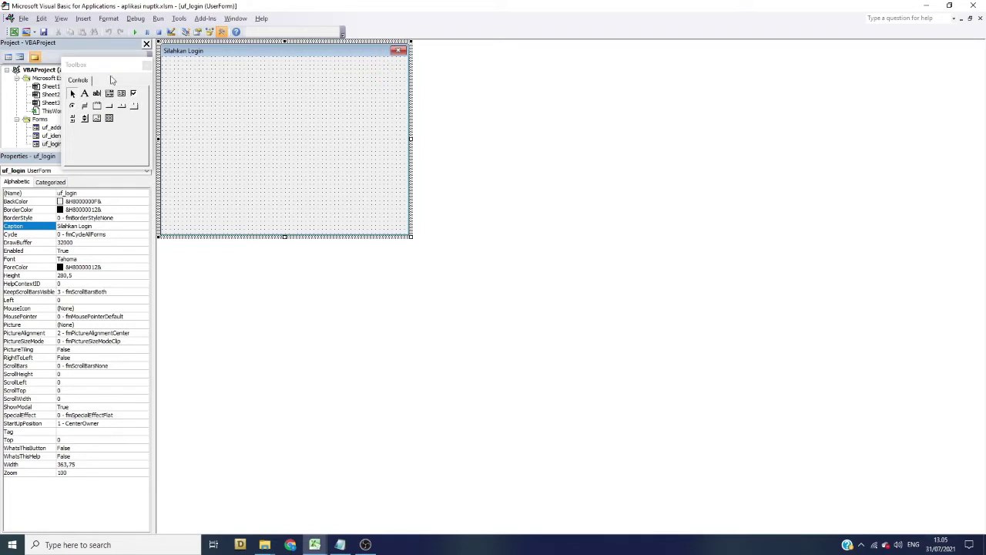
{"action": "left_click_drag", "start_coordinate": [102, 67], "coordinate": [110, 173]}
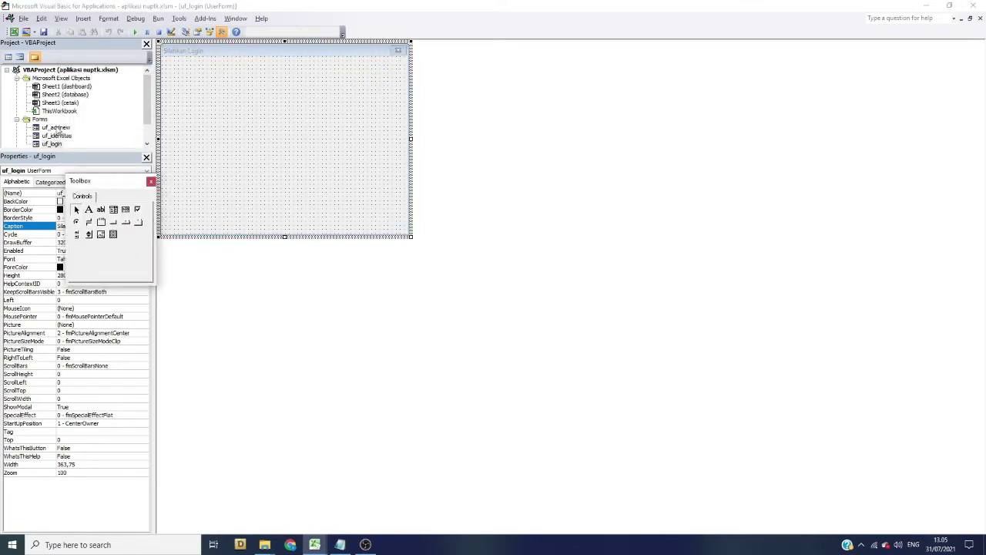
Copy all controls from the uf_identitas form onto uf_login, enlarging the form to fit.
{"action": "double_click", "coordinate": [57, 128]}
{"action": "double_click", "coordinate": [57, 136]}
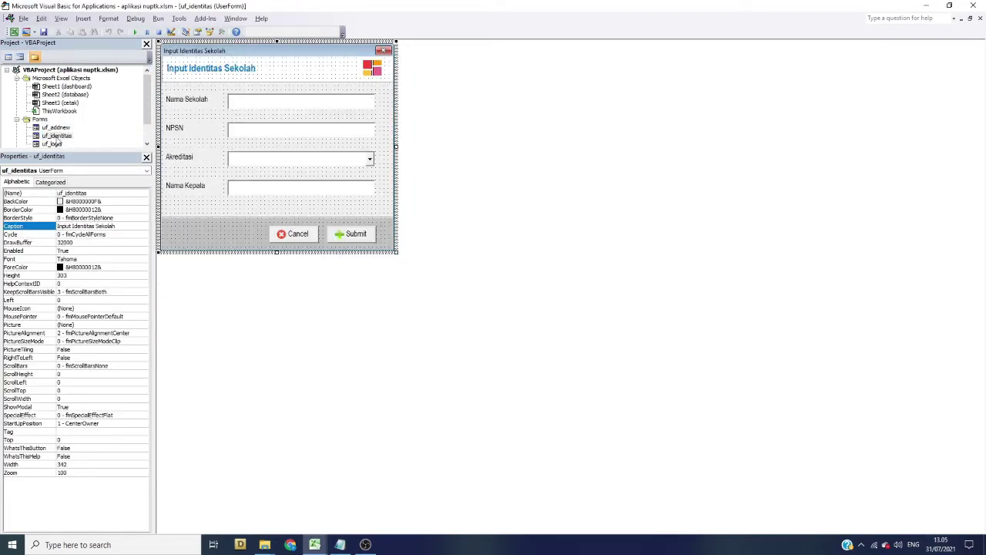
{"action": "key", "text": "ctrl+a"}
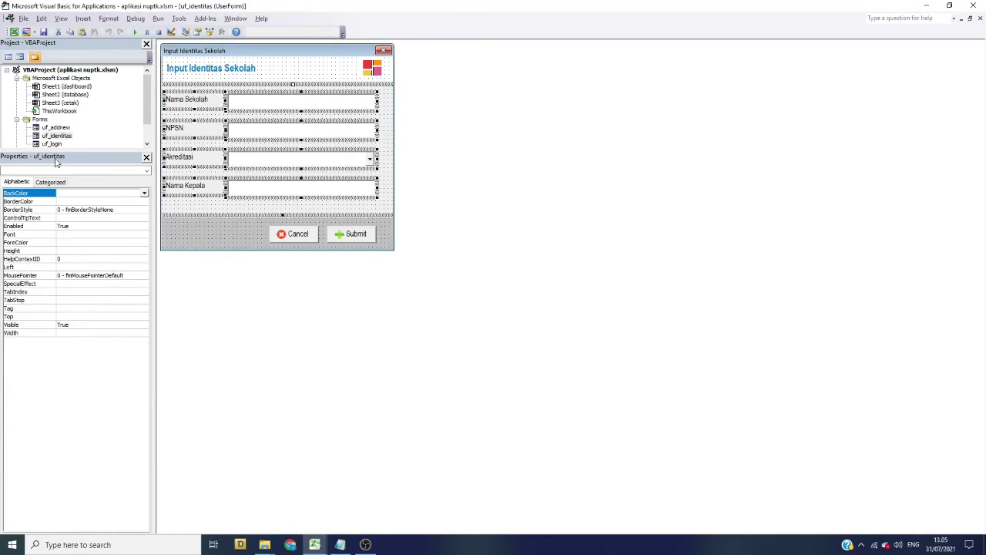
{"action": "double_click", "coordinate": [51, 143]}
{"action": "key", "text": "ctrl+v"}
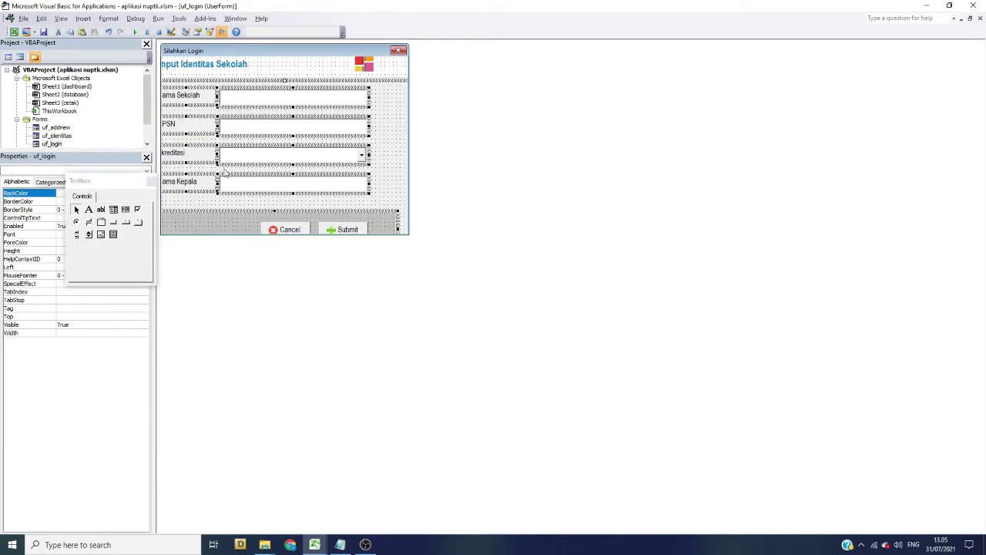
{"action": "left_click_drag", "start_coordinate": [409, 237], "coordinate": [529, 312]}
{"action": "left_click_drag", "start_coordinate": [208, 242], "coordinate": [236, 246]}
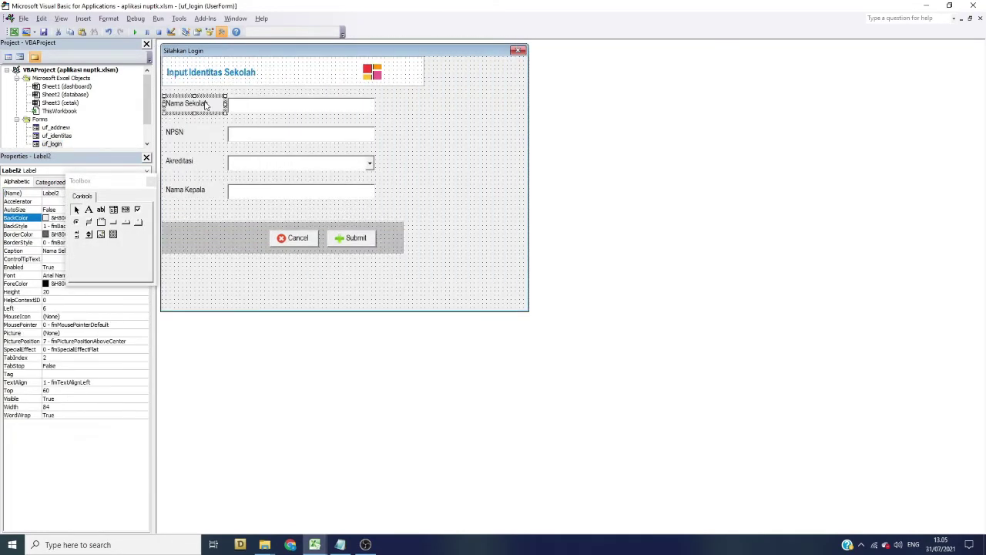
Relabel the pasted controls: heading Login, first label Username, second label Password.
{"action": "left_click", "coordinate": [192, 71]}
{"action": "type", "text": "Silah"}
{"action": "key", "text": "BackSpace"}
{"action": "key", "text": "BackSpace"}
{"action": "key", "text": "BackSpace"}
{"action": "type", "text": "Login"}
{"action": "left_click", "coordinate": [185, 103]}
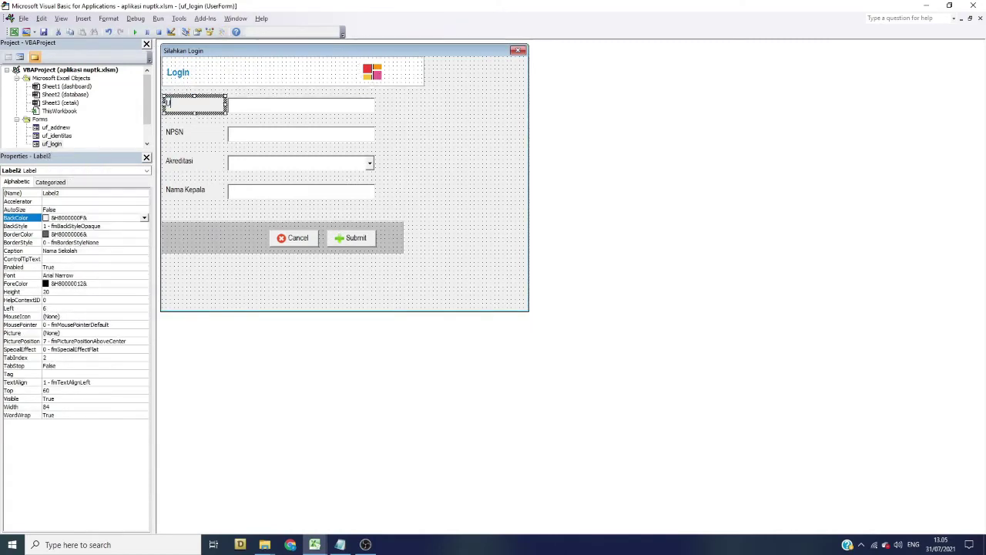
{"action": "type", "text": "Username"}
{"action": "left_click", "coordinate": [174, 131]}
{"action": "type", "text": "Password"}
Delete the Akreditasi and Nama Kepala rows and move the Cancel/Submit frame under Password.
{"action": "left_click_drag", "start_coordinate": [163, 153], "coordinate": [370, 211]}
{"action": "key", "text": "Delete"}
{"action": "left_click", "coordinate": [385, 239]}
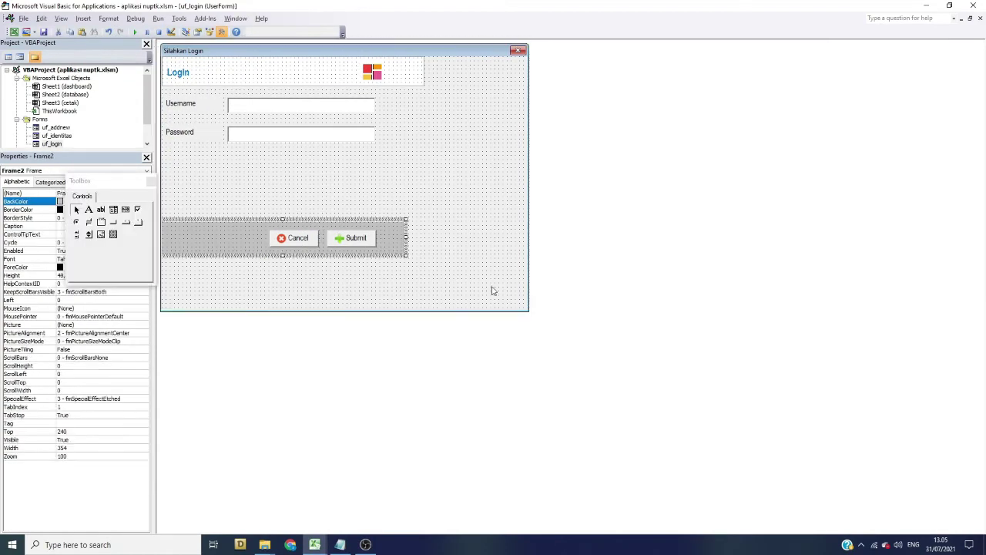
{"action": "left_click_drag", "start_coordinate": [245, 247], "coordinate": [245, 183]}
Shrink the login form to fit and nudge the Password label and box down slightly.
{"action": "left_click_drag", "start_coordinate": [529, 312], "coordinate": [402, 311]}
{"action": "mouse_move", "coordinate": [280, 312]}
{"action": "left_mouse_down"}
{"action": "mouse_move", "coordinate": [233, 210]}
{"action": "mouse_move", "coordinate": [254, 195]}
{"action": "left_mouse_up"}
{"action": "left_click_drag", "start_coordinate": [401, 126], "coordinate": [396, 125]}
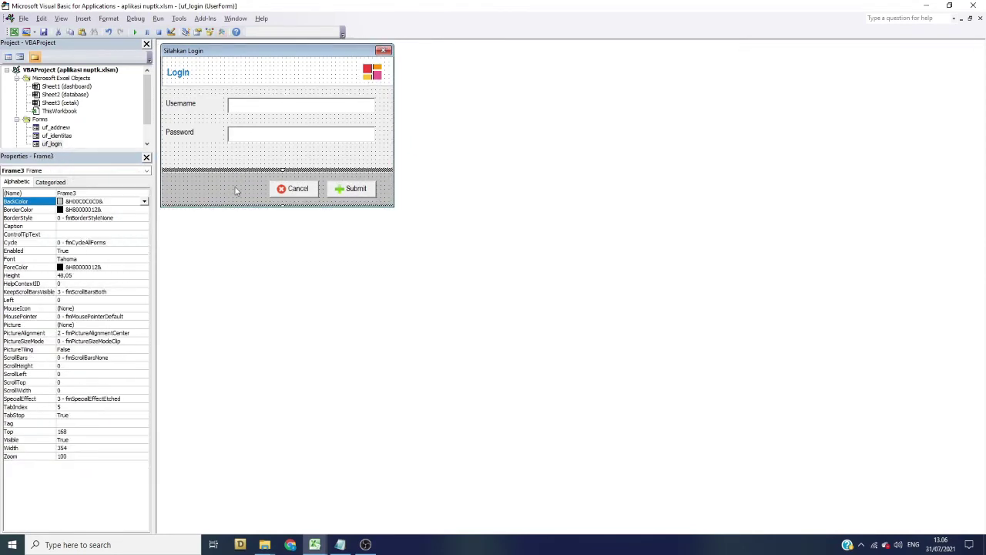
{"action": "left_click_drag", "start_coordinate": [236, 193], "coordinate": [276, 202]}
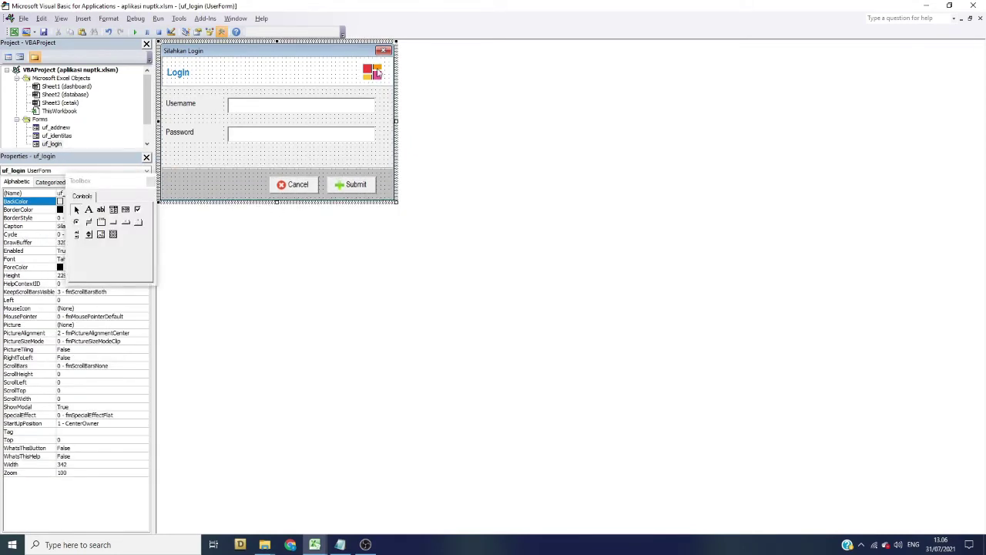
{"action": "left_click_drag", "start_coordinate": [382, 123], "coordinate": [163, 143]}
{"action": "left_click_drag", "start_coordinate": [300, 133], "coordinate": [301, 137]}
Run the uf_login form to preview it over the workbook.
{"action": "left_click", "coordinate": [180, 73]}
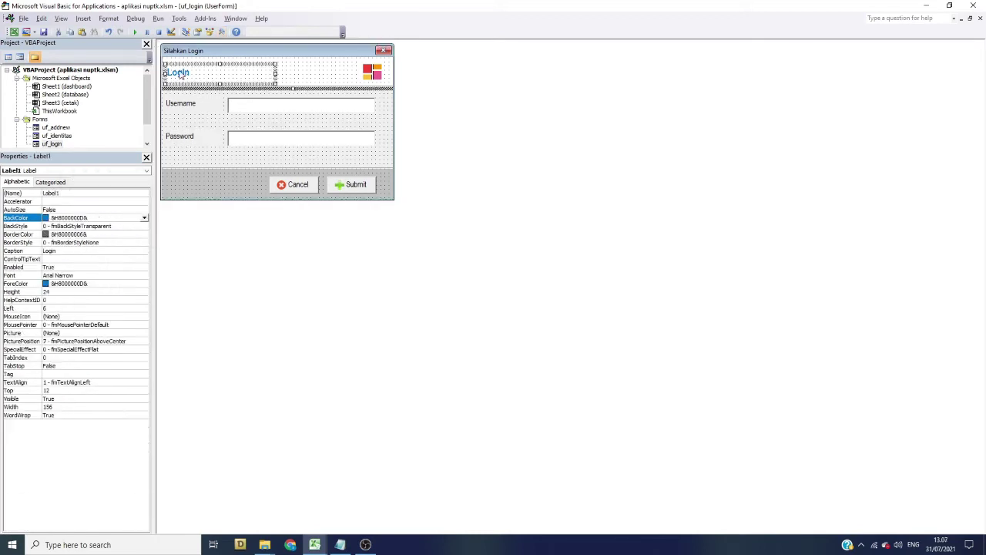
{"action": "left_click", "coordinate": [204, 120]}
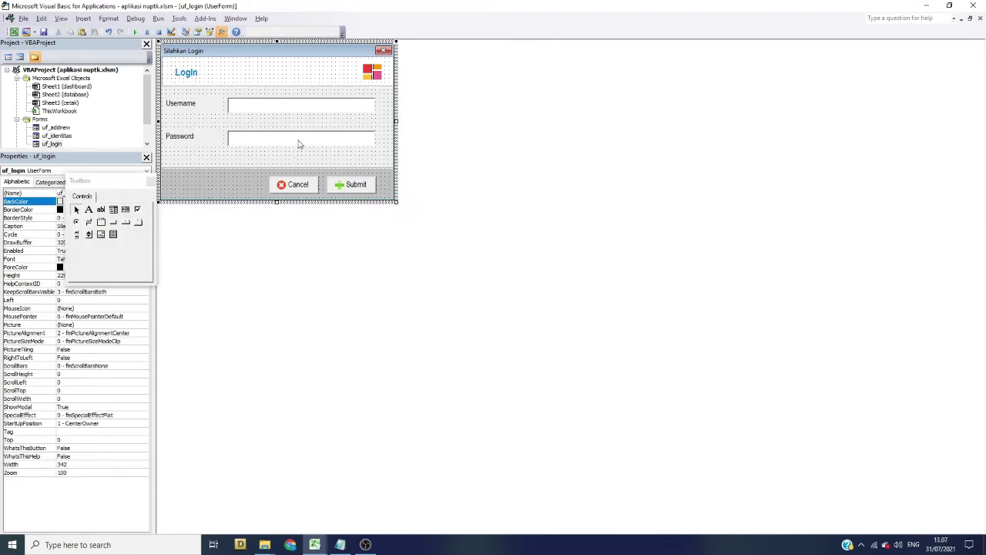
{"action": "left_click", "coordinate": [134, 32]}
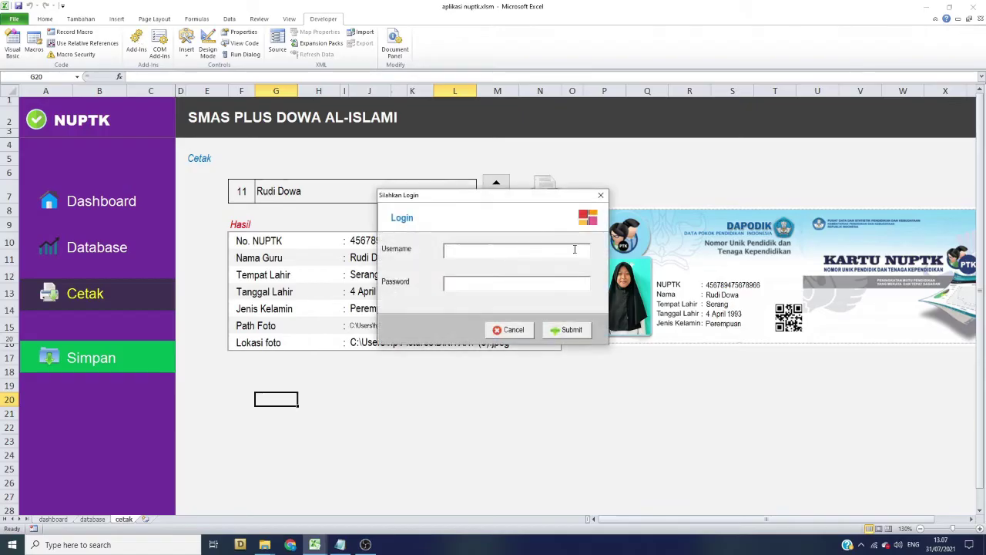
Close the preview and name the username and password boxes tbuser and tbpassword.
{"action": "left_click", "coordinate": [600, 195]}
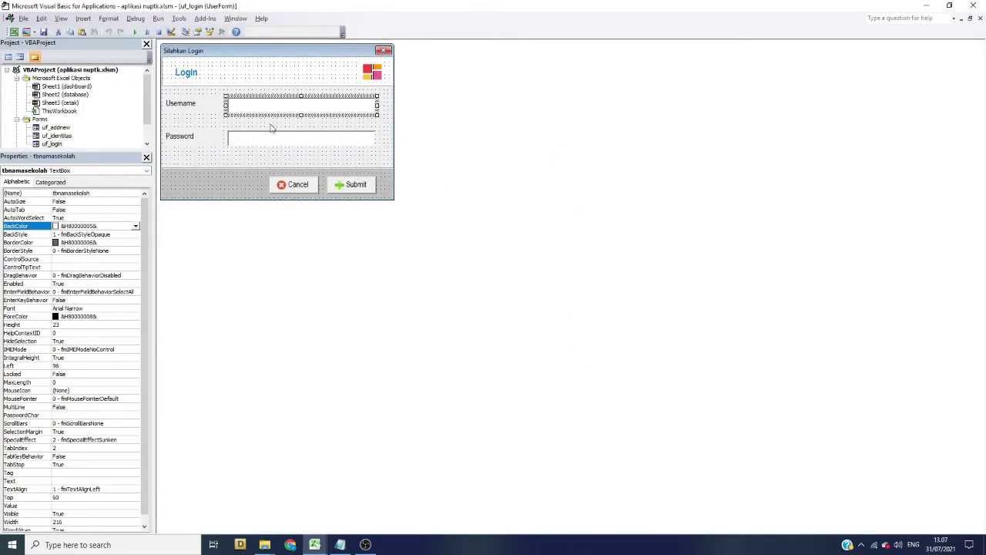
{"action": "left_click", "coordinate": [112, 193]}
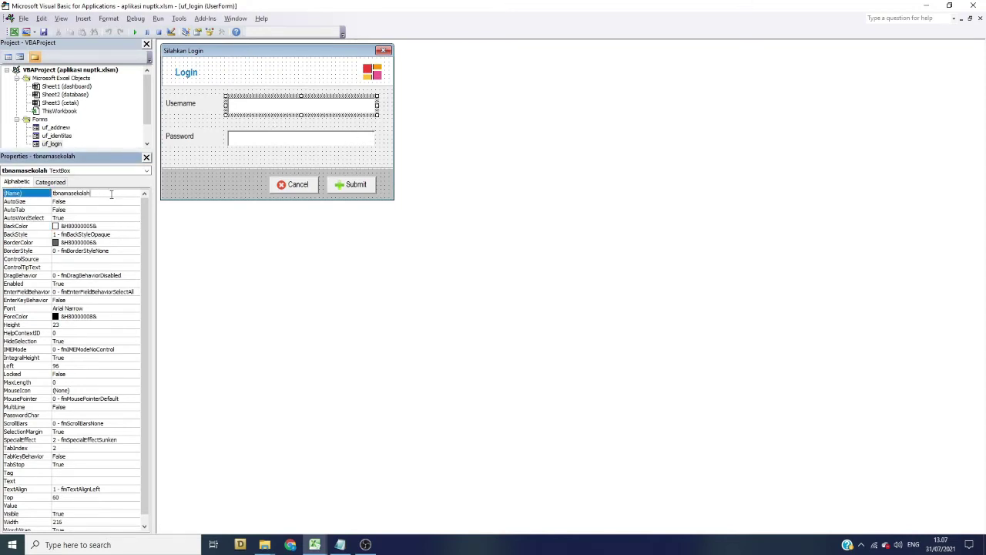
{"action": "left_click", "coordinate": [114, 192]}
{"action": "type", "text": "tbnpsn"}
{"action": "left_click", "coordinate": [307, 139]}
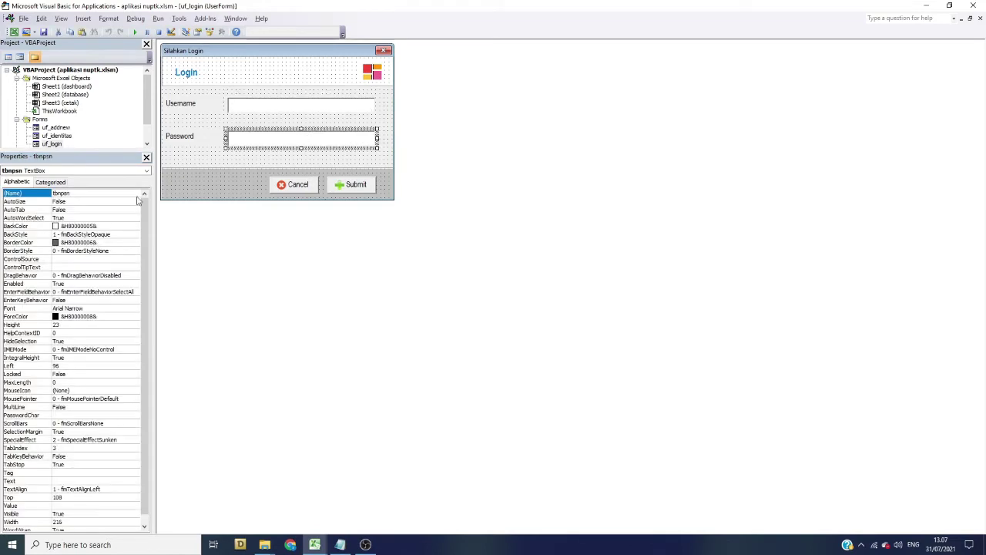
{"action": "left_click", "coordinate": [97, 193]}
{"action": "type", "text": "tbpassword"}
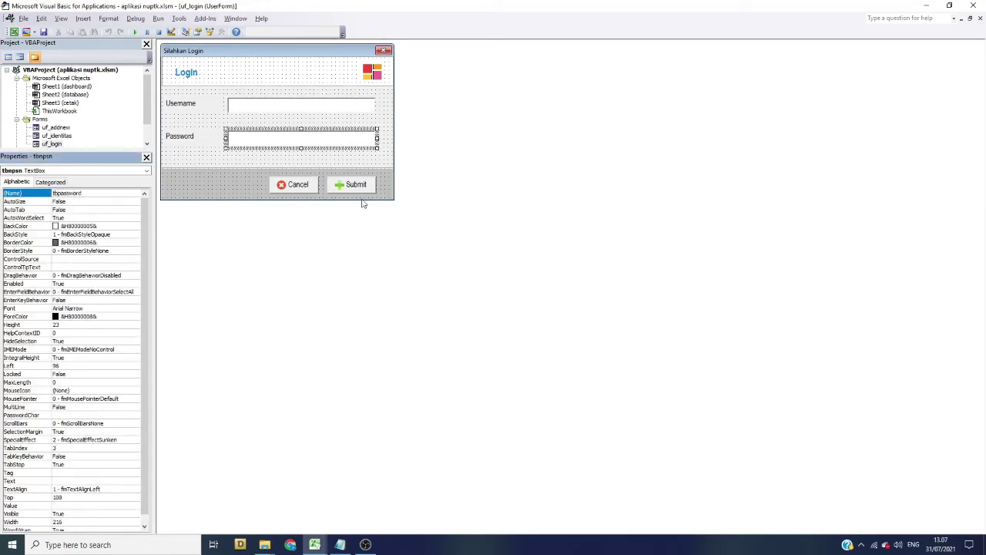
Change the Submit button's caption to Login.
{"action": "left_click", "coordinate": [355, 187]}
{"action": "left_click", "coordinate": [356, 193]}
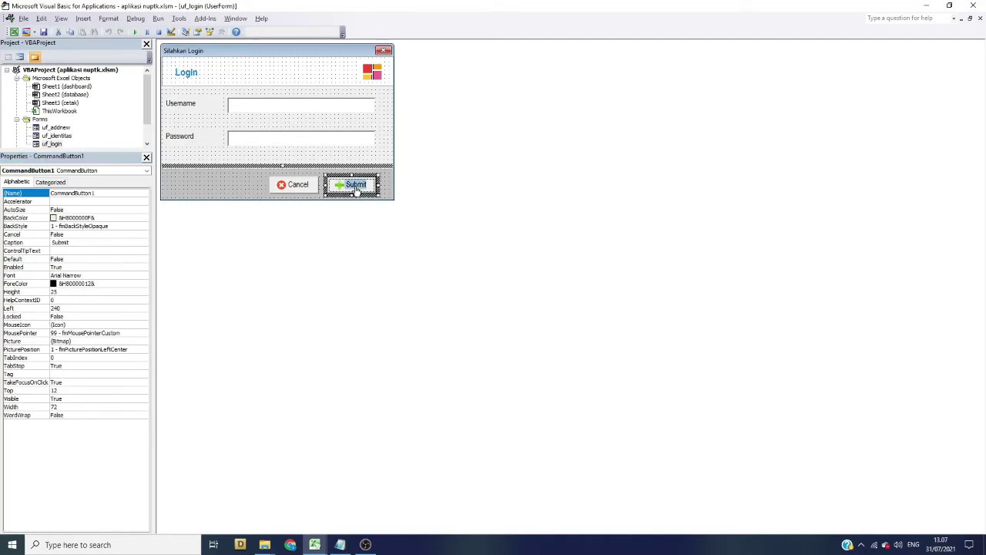
{"action": "type", "text": "Login"}
{"action": "key", "text": "BackSpace"}
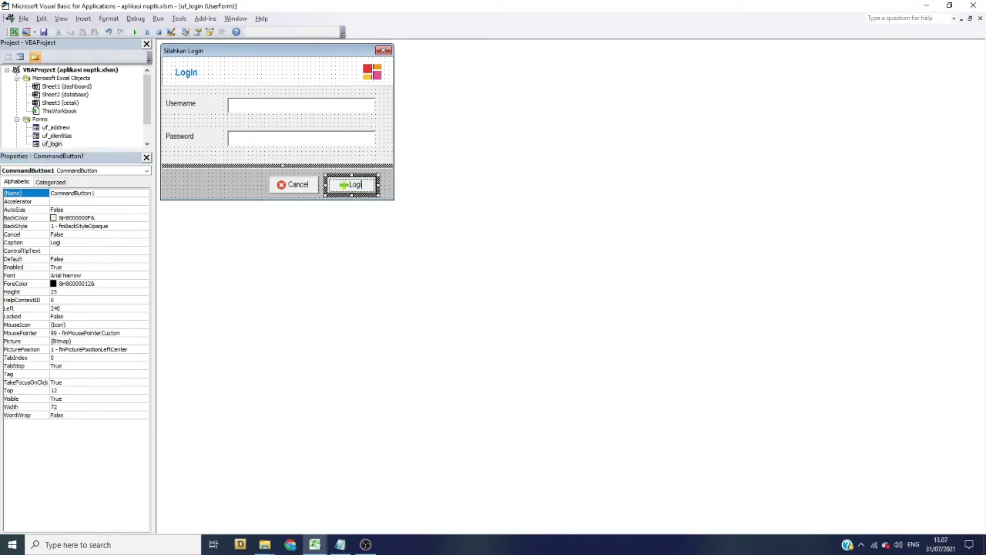
{"action": "type", "text": "n"}
Name the Cancel button cmdcancel and the Login button cmdlogin.
{"action": "left_click", "coordinate": [309, 191]}
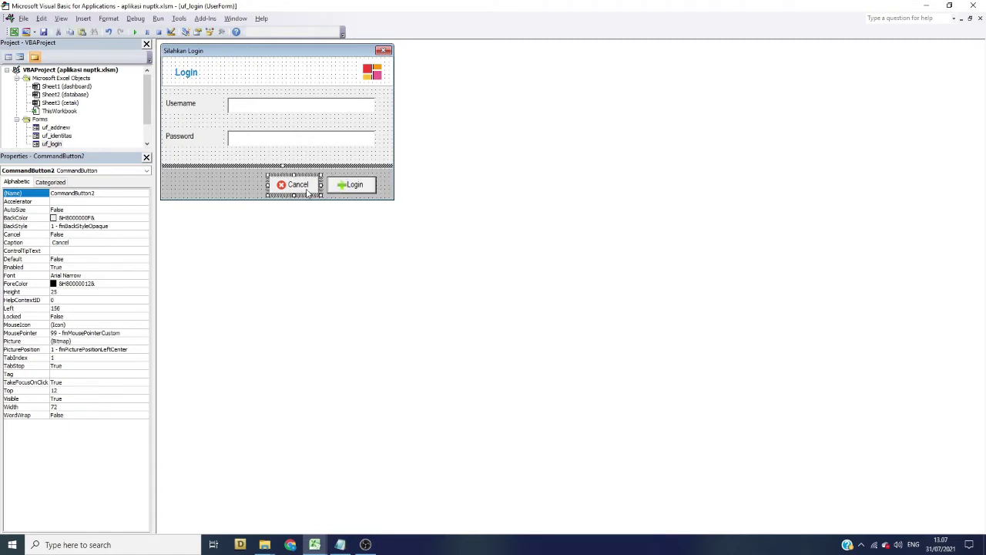
{"action": "left_click", "coordinate": [224, 156]}
{"action": "left_click", "coordinate": [291, 190]}
{"action": "double_click", "coordinate": [73, 192]}
{"action": "type", "text": "cmdb"}
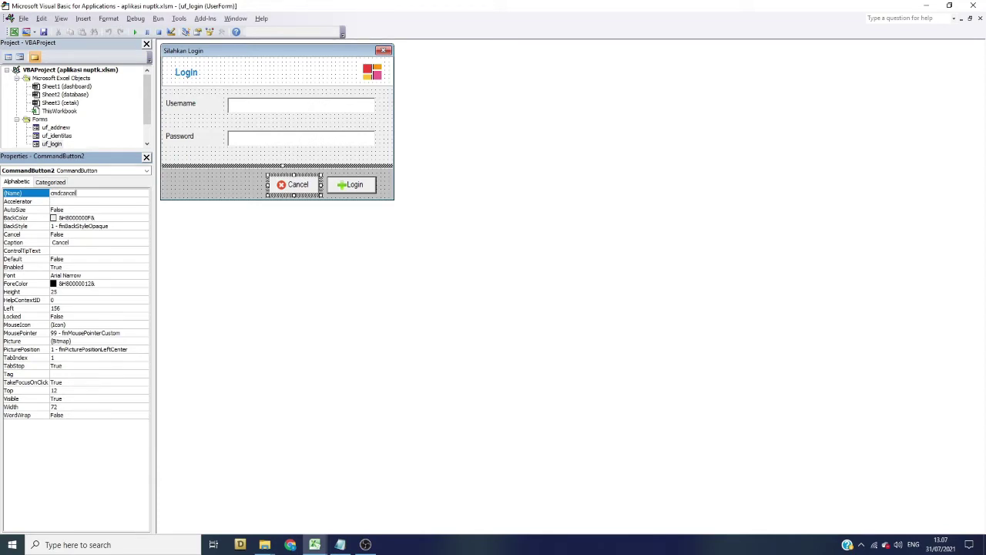
{"action": "left_click", "coordinate": [368, 187]}
{"action": "double_click", "coordinate": [91, 194]}
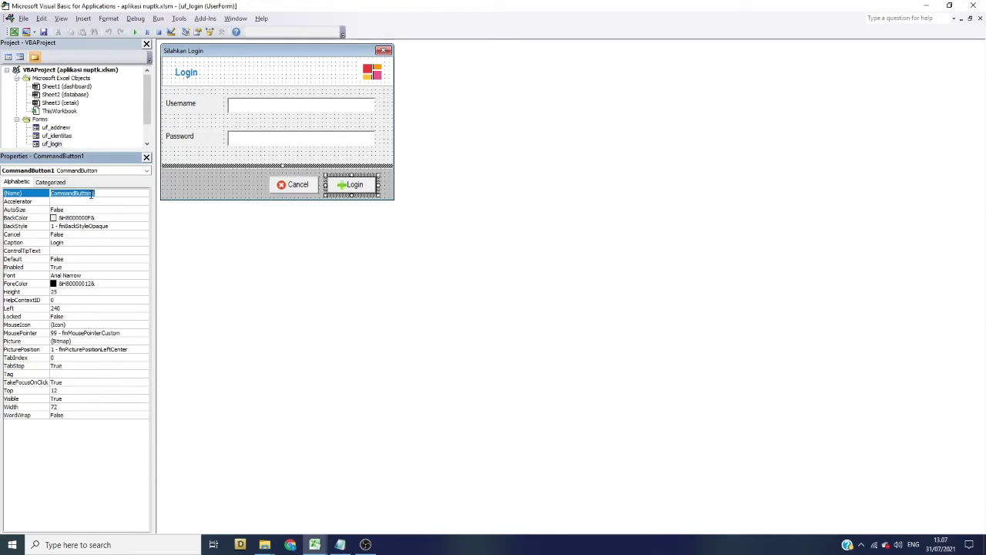
{"action": "type", "text": "cmdlogin"}
{"action": "left_click", "coordinate": [315, 56]}
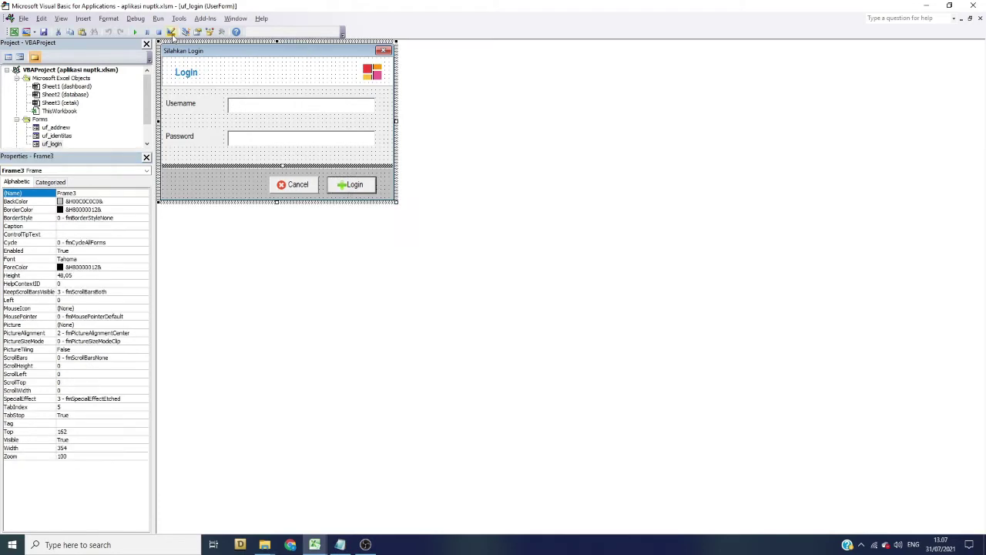
Run the renamed login form to test it, then close it back to design view.
{"action": "left_click", "coordinate": [189, 75]}
{"action": "left_click", "coordinate": [387, 125]}
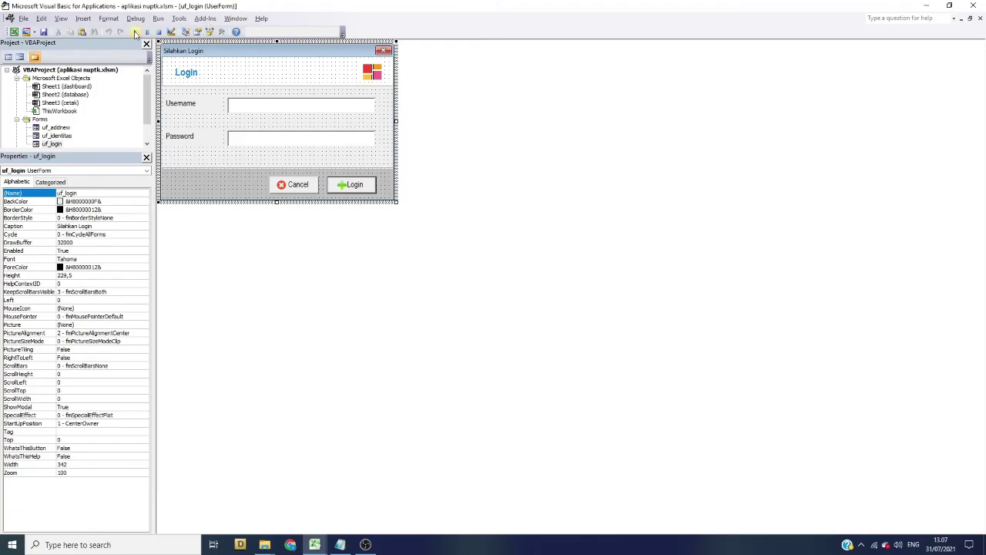
{"action": "left_click", "coordinate": [134, 32]}
{"action": "left_click", "coordinate": [601, 195]}
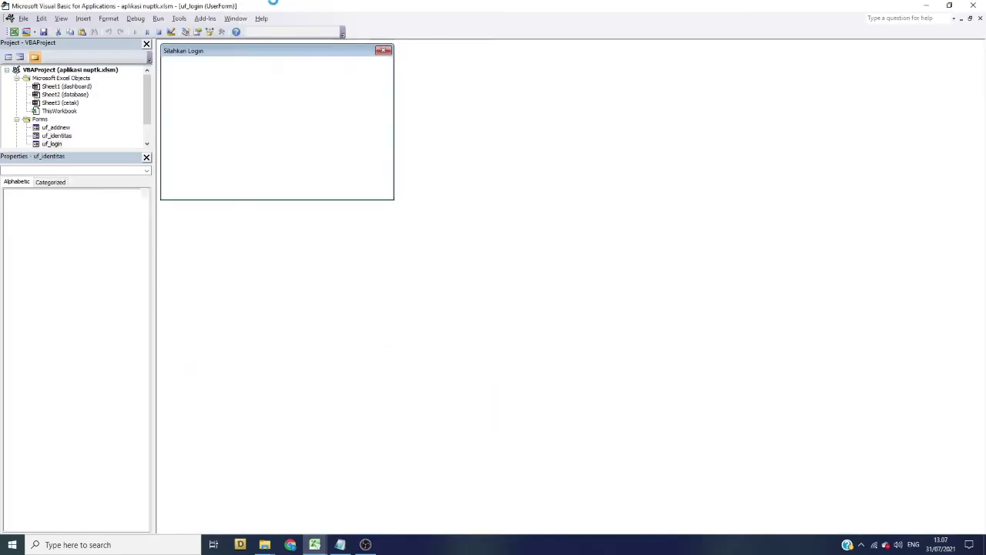
{"action": "left_click", "coordinate": [305, 109]}
{"action": "left_click", "coordinate": [283, 128]}
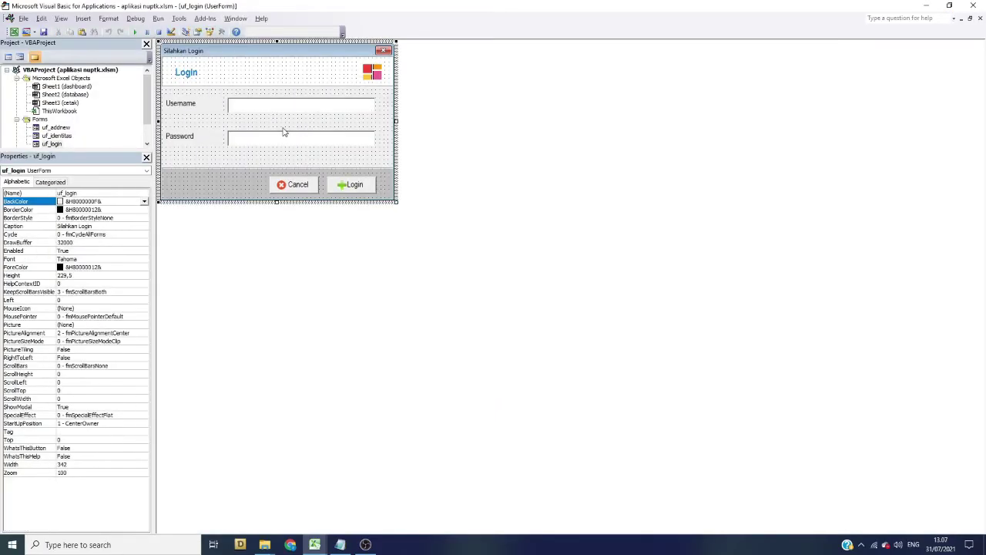
In cmdlogin_Click, write 'If tbuser.Value = usename And tbpassword.Value = Password Then'.
{"action": "double_click", "coordinate": [351, 185]}
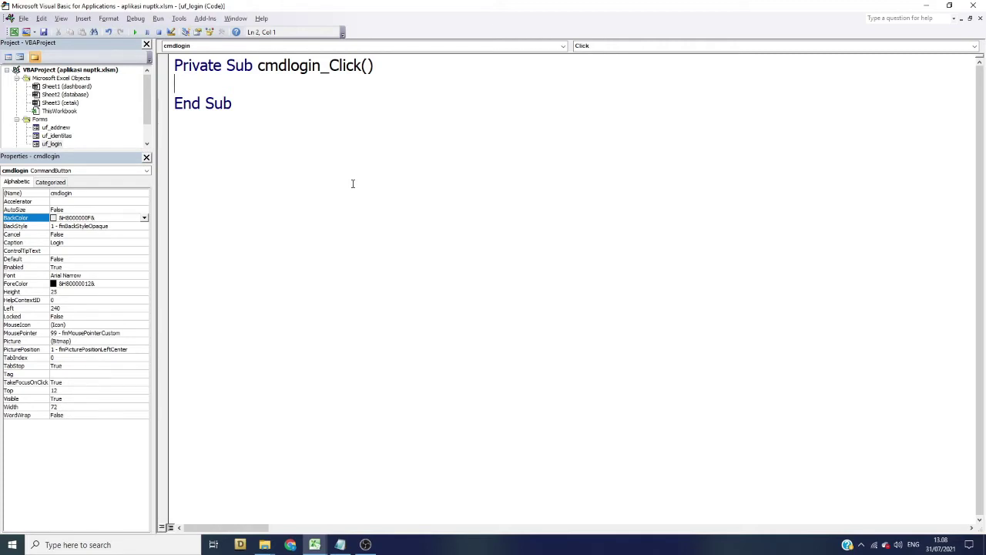
{"action": "type", "text": "if "}
{"action": "type", "text": "tb"}
{"action": "key", "text": "ctrl+space"}
{"action": "key", "text": "Down"}
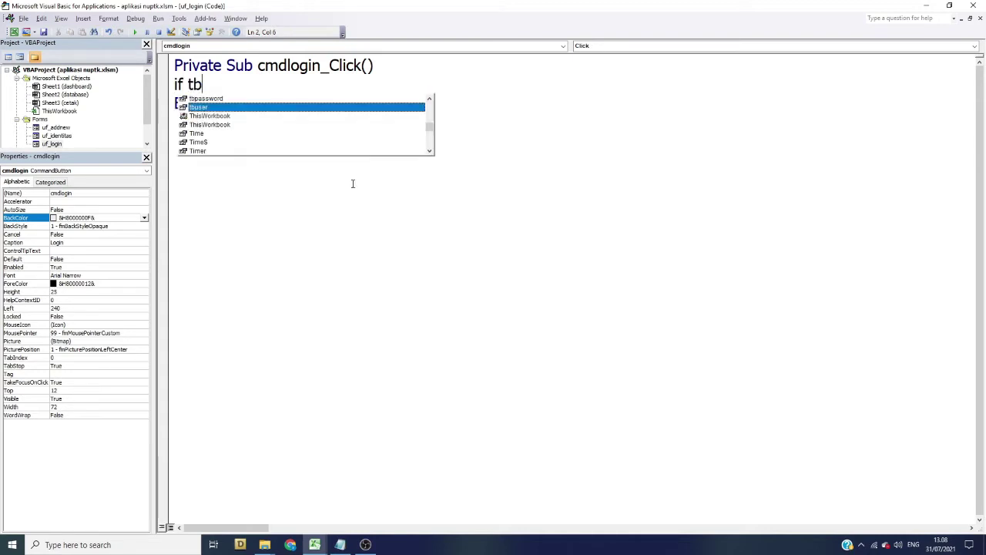
{"action": "key", "text": "Return"}
{"action": "key", "text": "Return"}
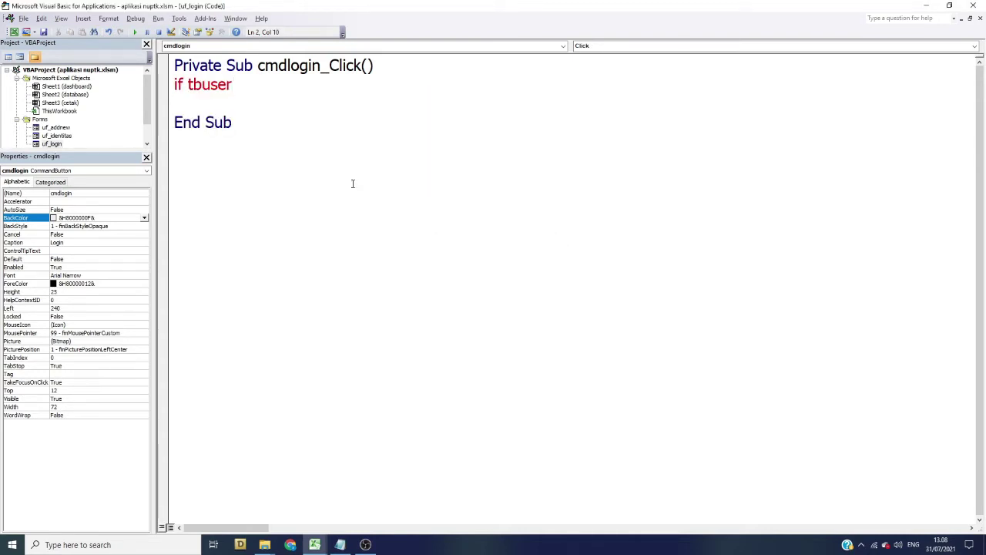
{"action": "type", "text": ".va="}
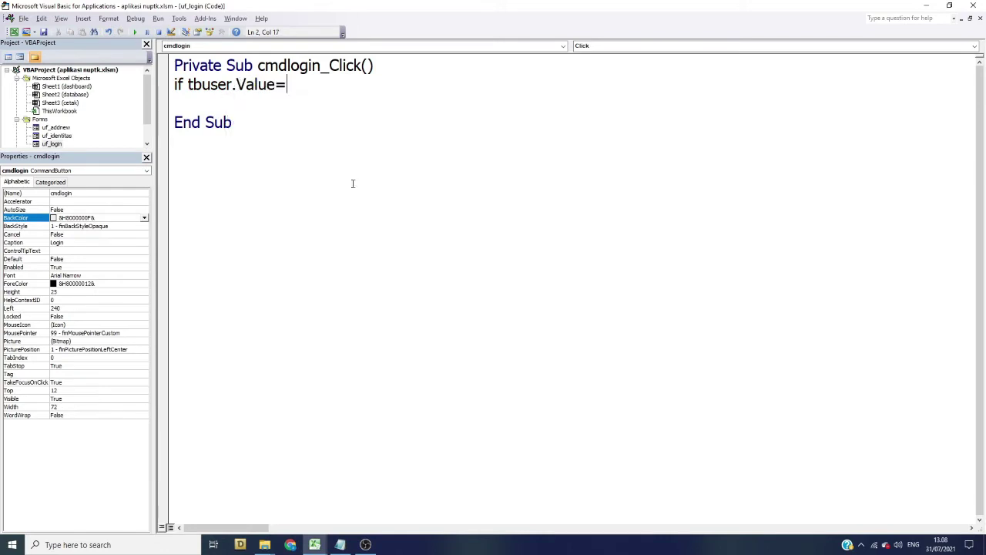
{"action": "type", "text": "usenam"}
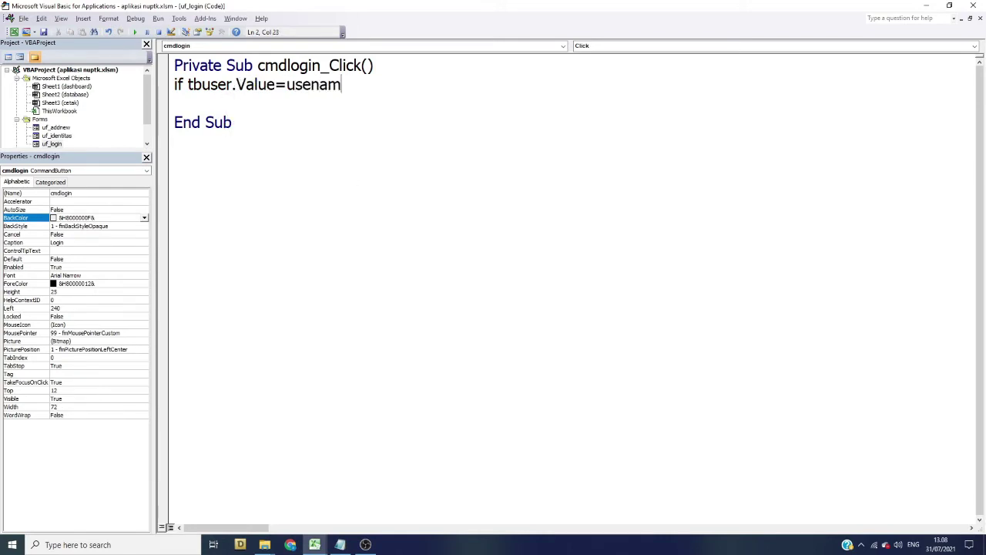
{"action": "type", "text": "e"}
{"action": "type", "text": " &"}
{"action": "key", "text": "BackSpace"}
{"action": "type", "text": "and "}
{"action": "type", "text": "tbpassword"}
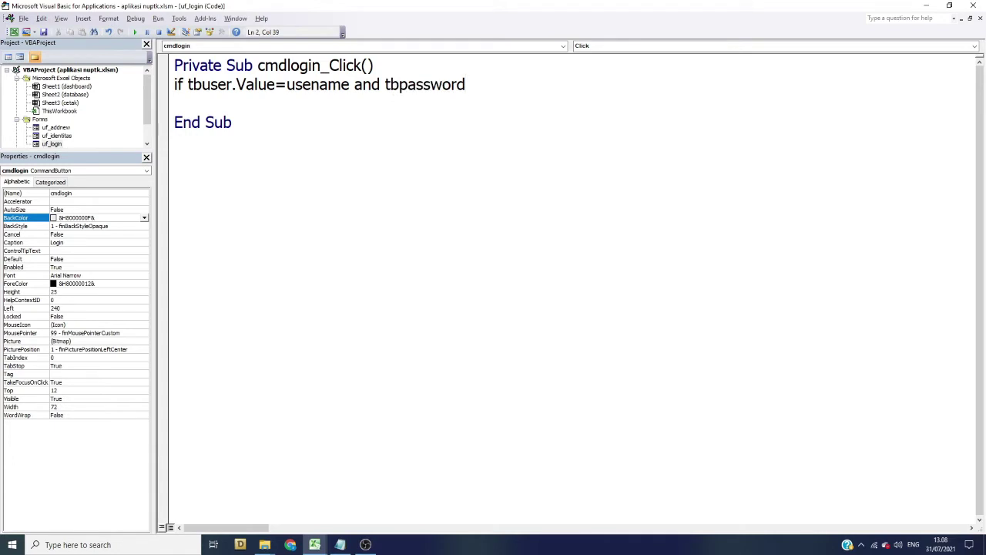
{"action": "type", "text": ".va="}
{"action": "type", "text": "password"}
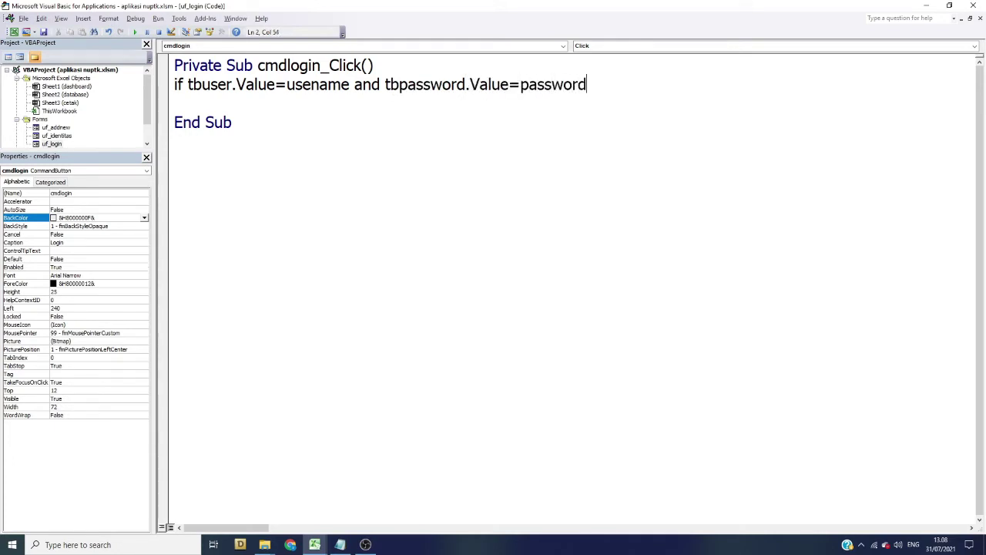
{"action": "type", "text": " thi"}
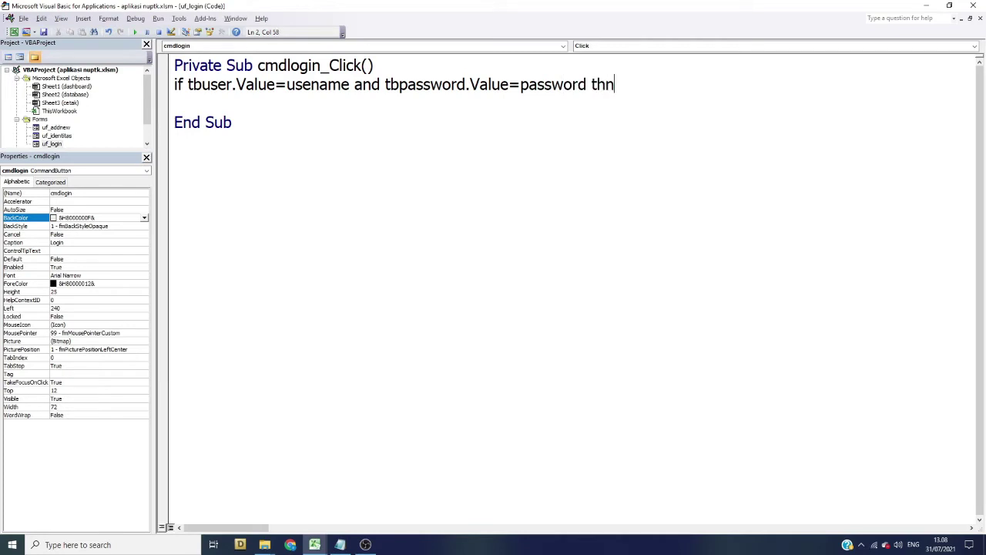
{"action": "key", "text": "BackSpace"}
{"action": "type", "text": "en"}
{"action": "key", "text": "Return"}
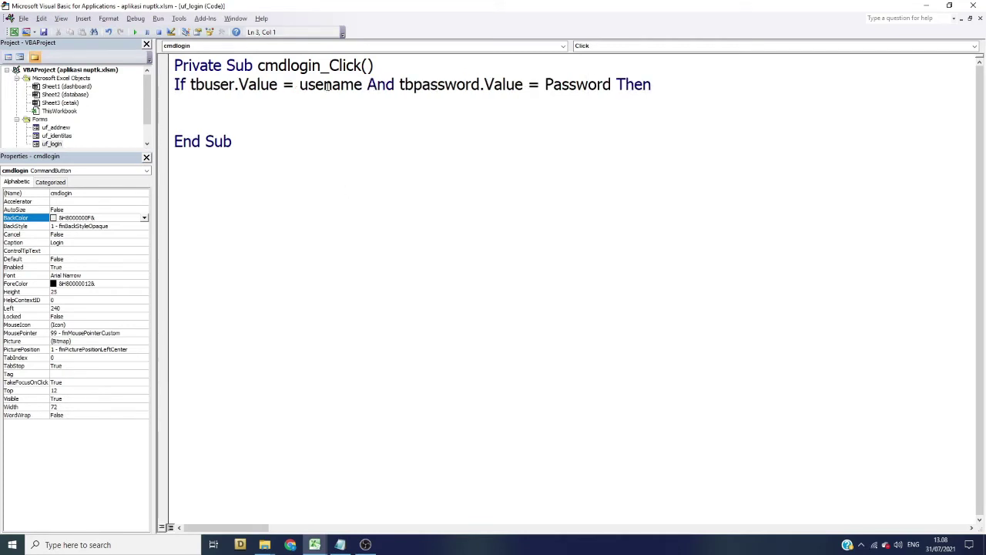
Add a blank line inside the procedure and return to the If condition on line 2.
{"action": "left_click", "coordinate": [571, 82]}
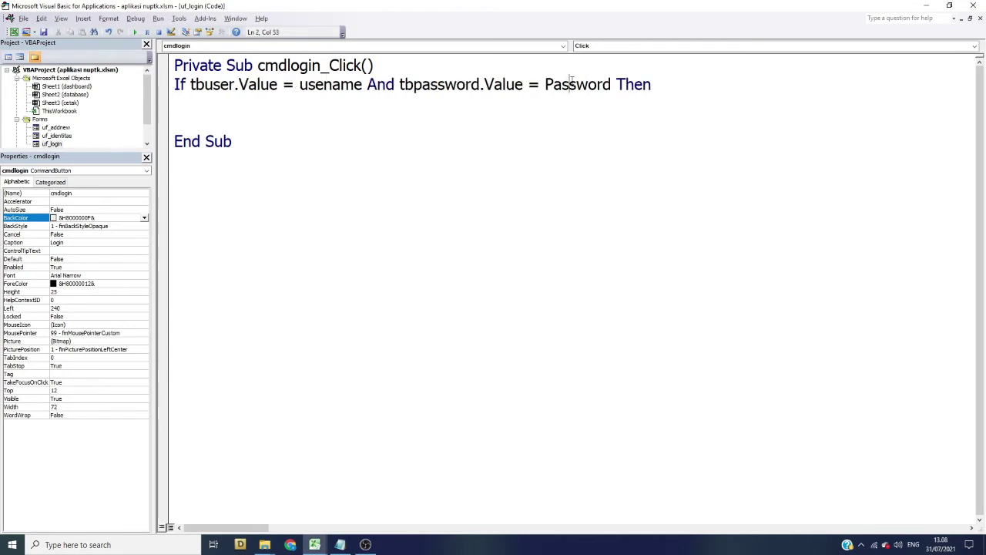
{"action": "left_click", "coordinate": [234, 94]}
{"action": "key", "text": "Return"}
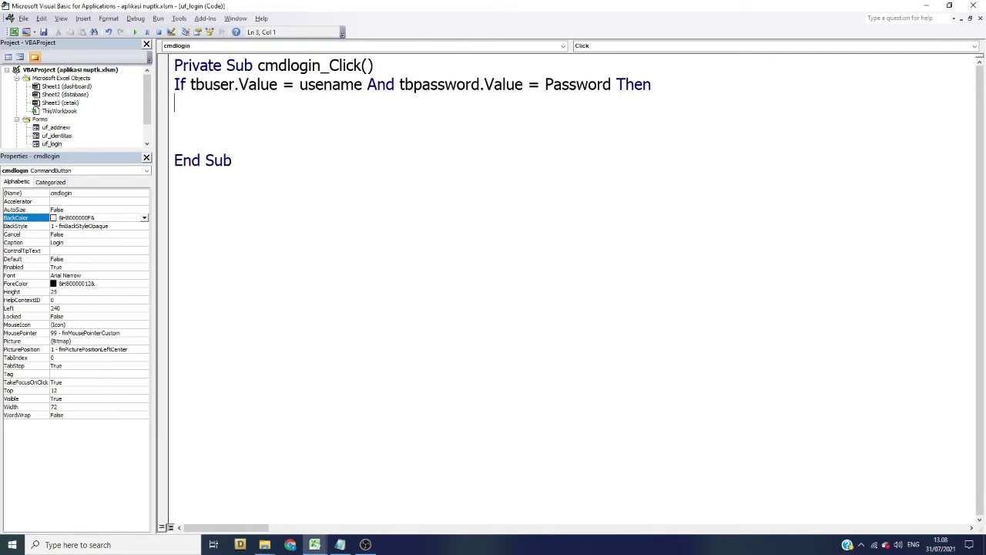
{"action": "key", "text": "Up"}
{"action": "key", "text": "ctrl+Right"}
{"action": "key", "text": "ctrl+Right"}
{"action": "key", "text": "ctrl+Right"}
{"action": "key", "text": "ctrl+Right"}
{"action": "key", "text": "ctrl+Right"}
{"action": "key", "text": "ctrl+Right"}
{"action": "key", "text": "ctrl+Right"}
{"action": "key", "text": "ctrl+Right"}
{"action": "key", "text": "ctrl+Right"}
{"action": "key", "text": "ctrl+Right"}
{"action": "key", "text": "ctrl+Right"}
{"action": "key", "text": "ctrl+Right"}
{"action": "key", "text": "ctrl+Right"}
Add MsgBox "Login Sukses, Selamat Datang Diapplikasi NUPTK", 64, "Login Sukses" inside the If block.
{"action": "key", "text": "Return"}
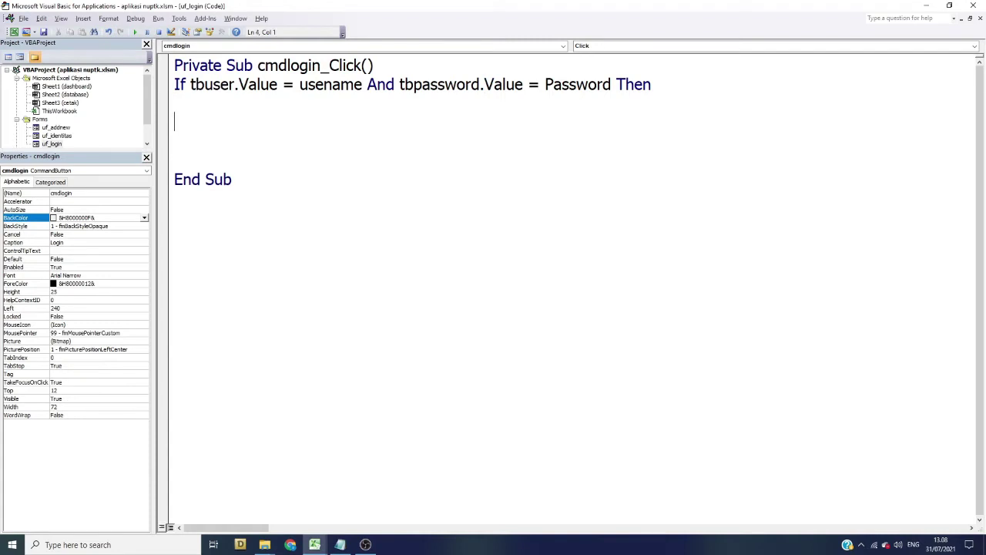
{"action": "key", "text": "BackSpace"}
{"action": "type", "text": "ms"}
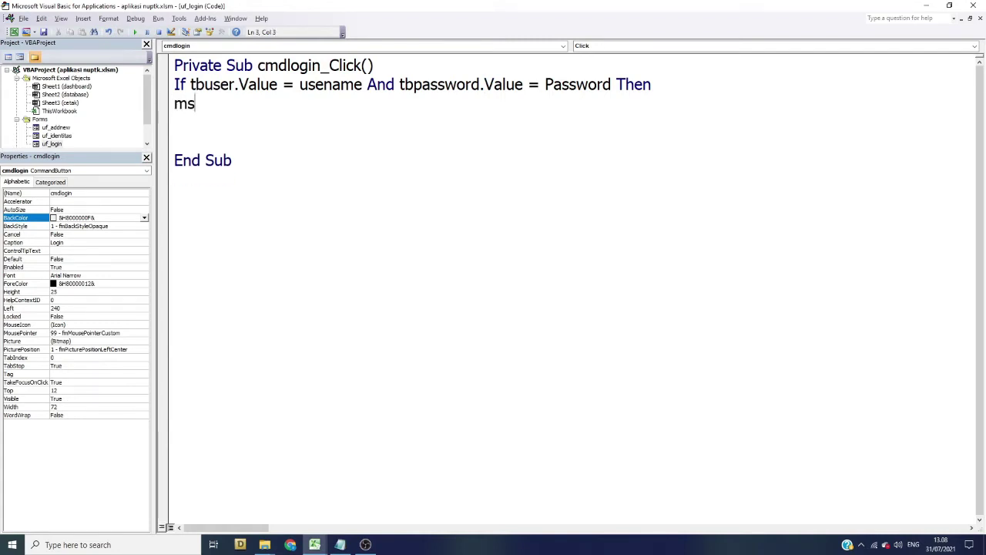
{"action": "type", "text": "g"}
{"action": "key", "text": "ctrl+space"}
{"action": "type", "text": "\""}
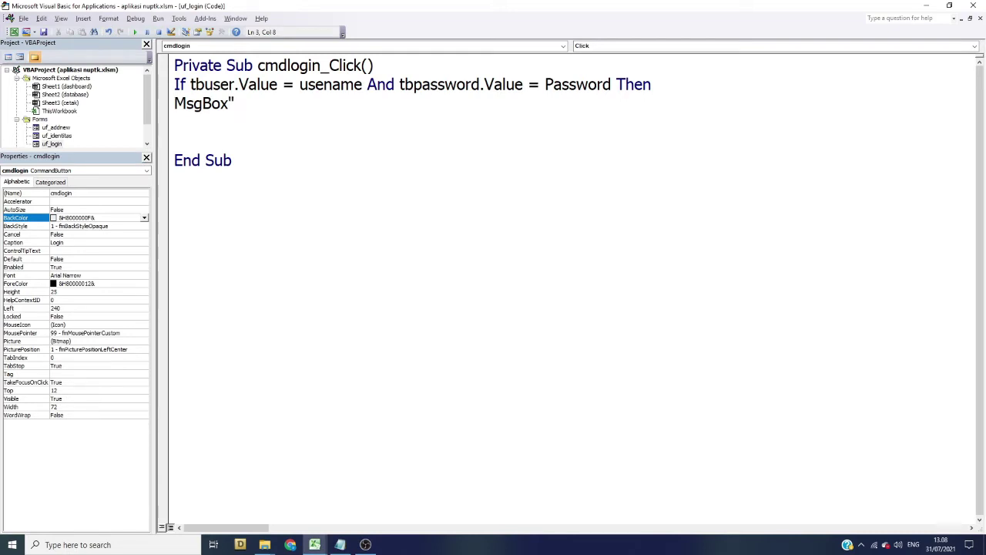
{"action": "type", "text": "Login "}
{"action": "type", "text": "Sukses"}
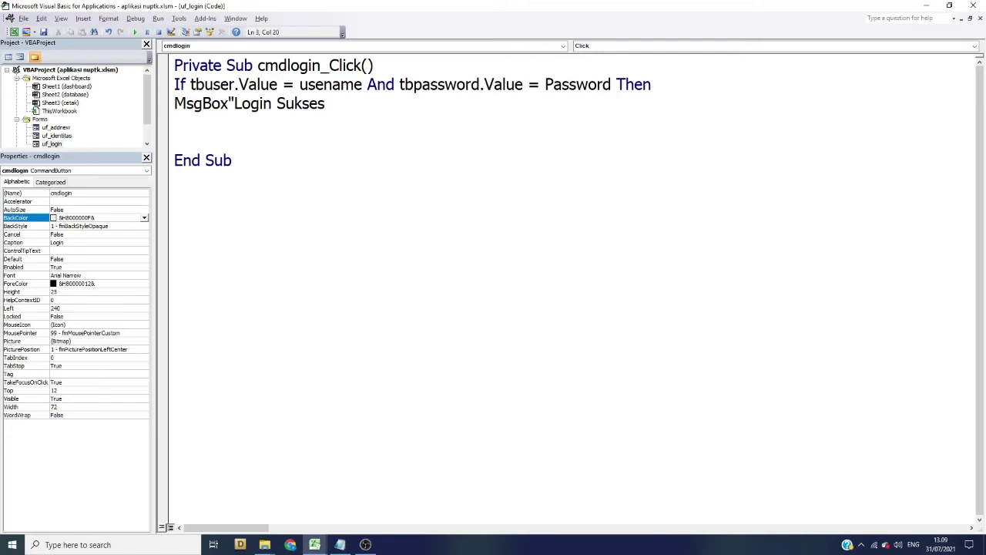
{"action": "type", "text": ", S"}
{"action": "type", "text": "elamat Datang Di"}
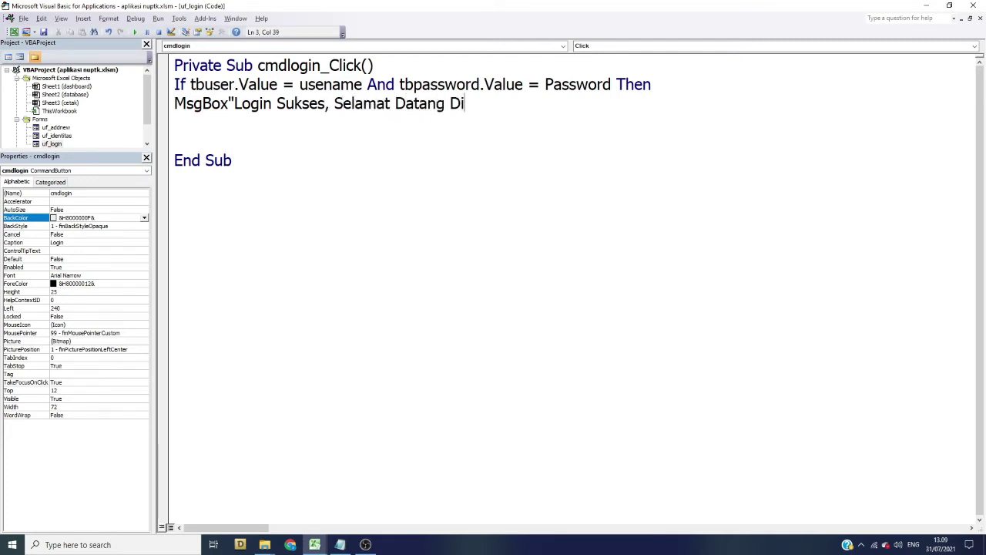
{"action": "type", "text": " APlikasi"}
{"action": "key", "text": "BackSpace"}
{"action": "key", "text": "BackSpace"}
{"action": "key", "text": "BackSpace"}
{"action": "key", "text": "BackSpace"}
{"action": "key", "text": "BackSpace"}
{"action": "key", "text": "BackSpace"}
{"action": "key", "text": "BackSpace"}
{"action": "key", "text": "BackSpace"}
{"action": "key", "text": "BackSpace"}
{"action": "key", "text": "BackSpace"}
{"action": "key", "text": "BackSpace"}
{"action": "type", "text": "Di"}
{"action": "type", "text": "applikasi "}
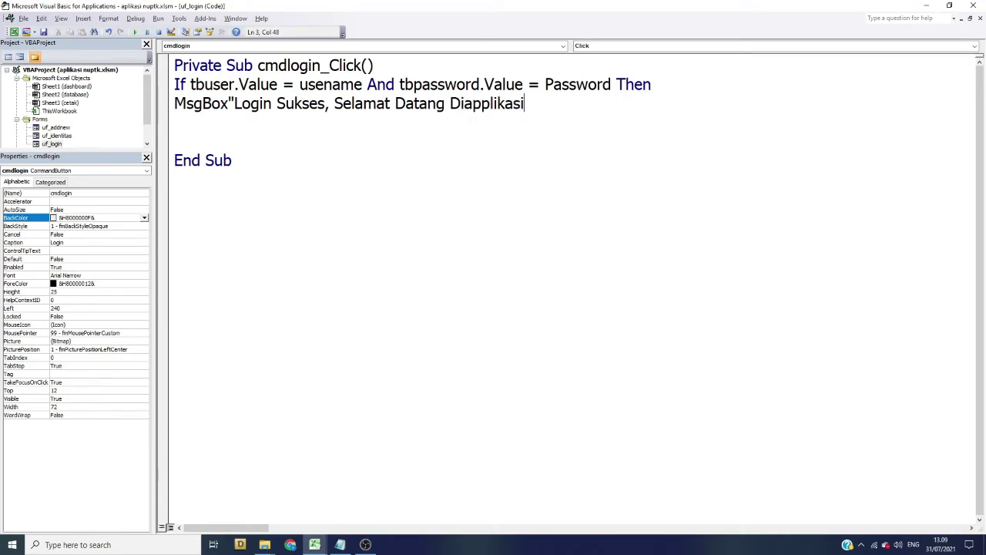
{"action": "type", "text": "NUPTK"}
{"action": "type", "text": "\",64"}
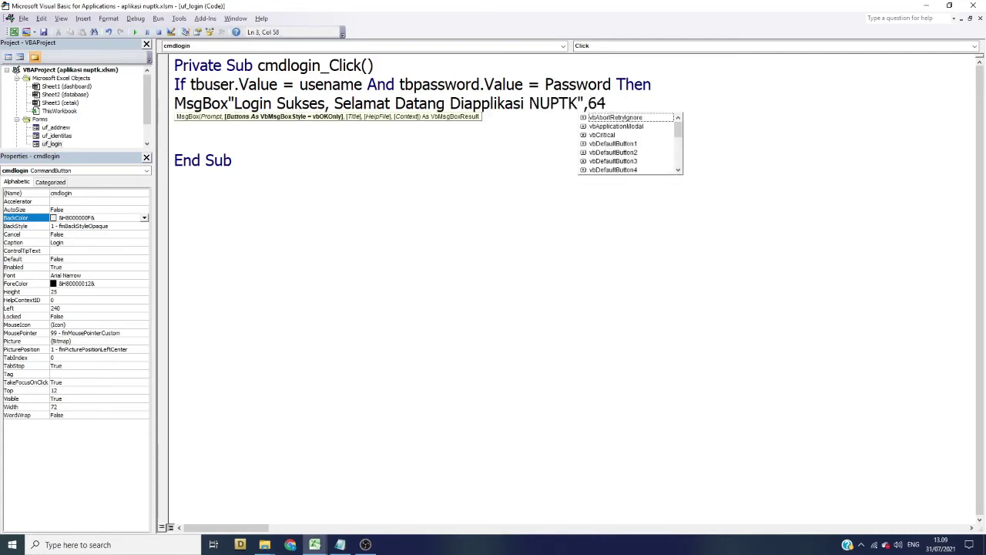
{"action": "type", "text": ",\"Lo"}
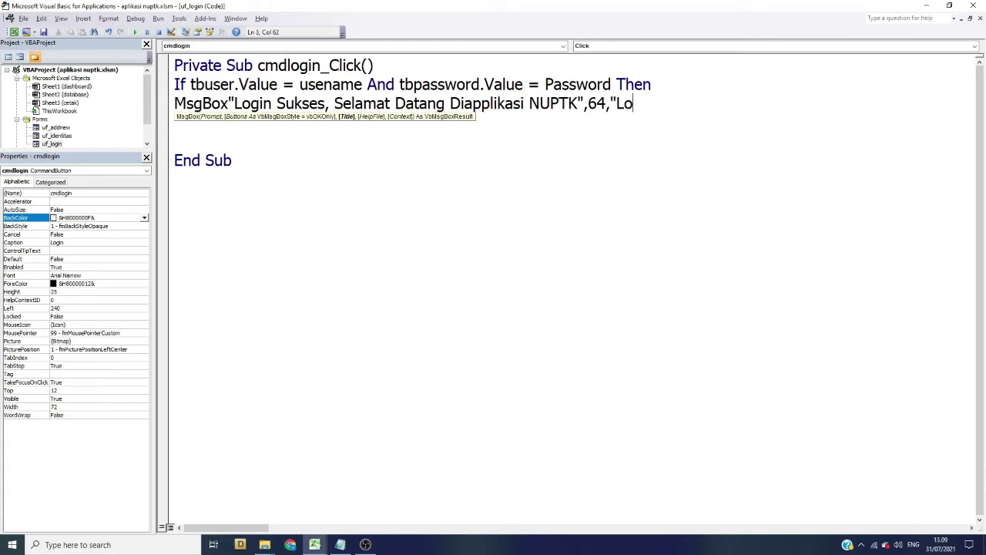
{"action": "type", "text": "ghi"}
{"action": "key", "text": "BackSpace"}
{"action": "key", "text": "BackSpace"}
{"action": "type", "text": "in"}
{"action": "type", "text": " Sukses\""}
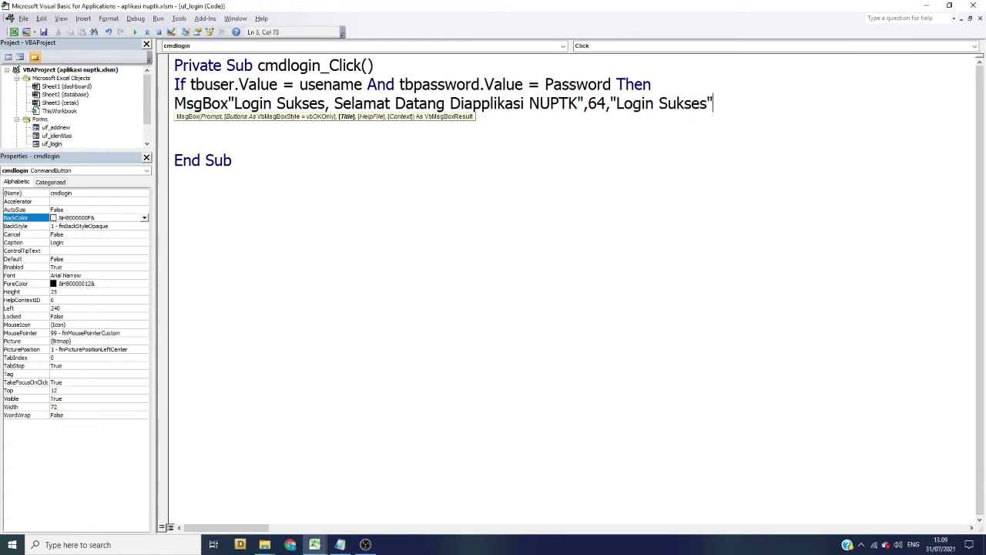
{"action": "key", "text": "Return"}
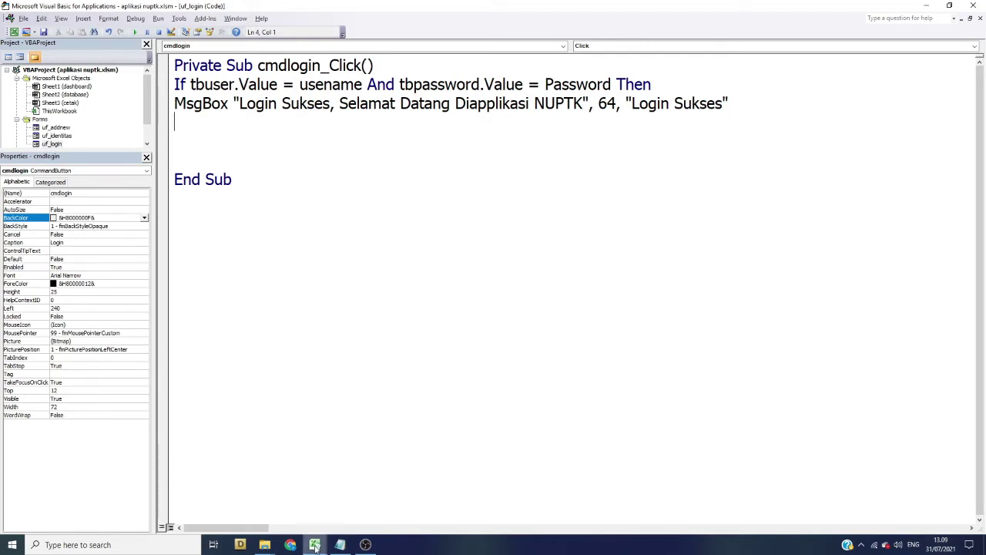
Check the Dashboard sheet in Excel, then return to the login form's code.
{"action": "left_click", "coordinate": [260, 493]}
{"action": "left_click", "coordinate": [73, 216]}
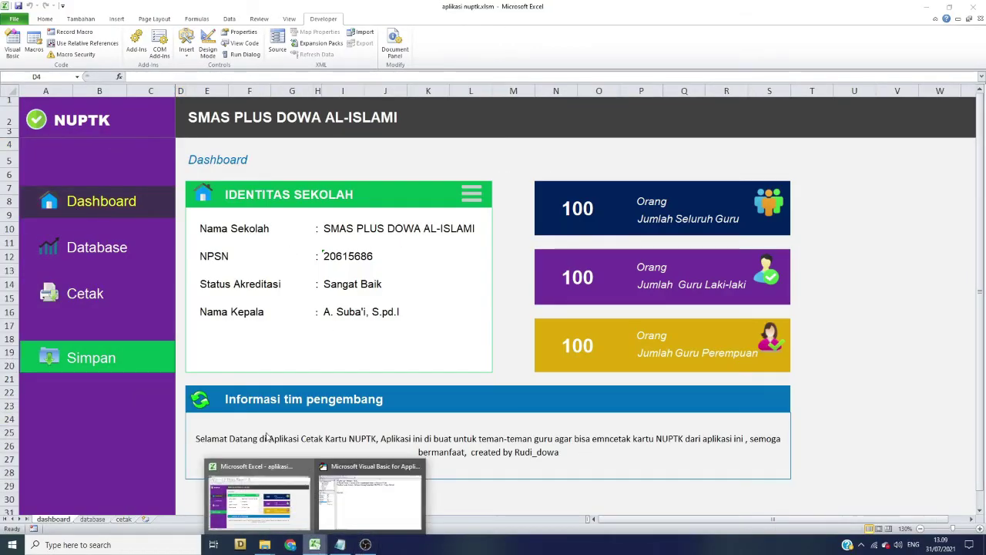
{"action": "left_click", "coordinate": [362, 504]}
Add Sheet1.Select, Sheet1.Activate and Unload Me lines below the MsgBox.
{"action": "type", "text": "sh"}
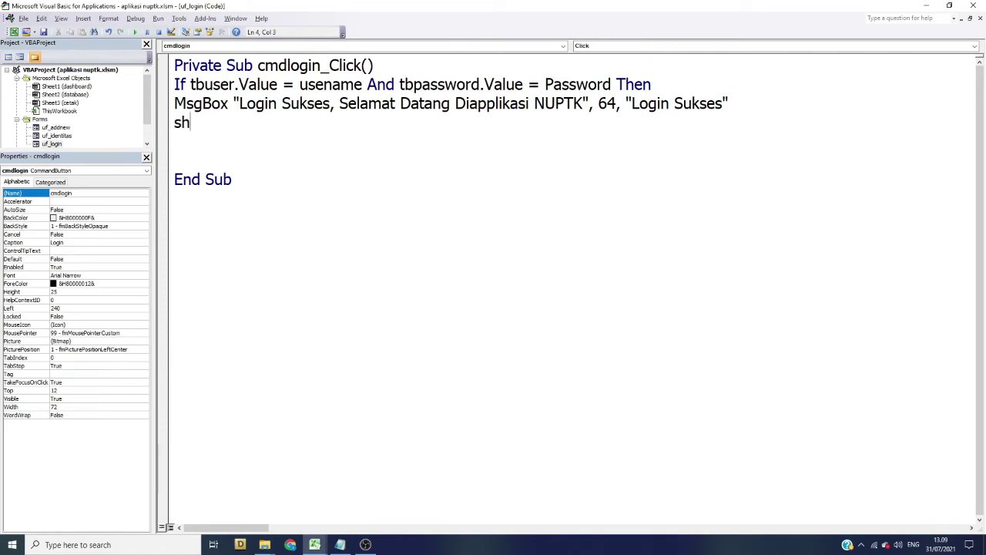
{"action": "key", "text": "ctrl+space"}
{"action": "type", "text": "."}
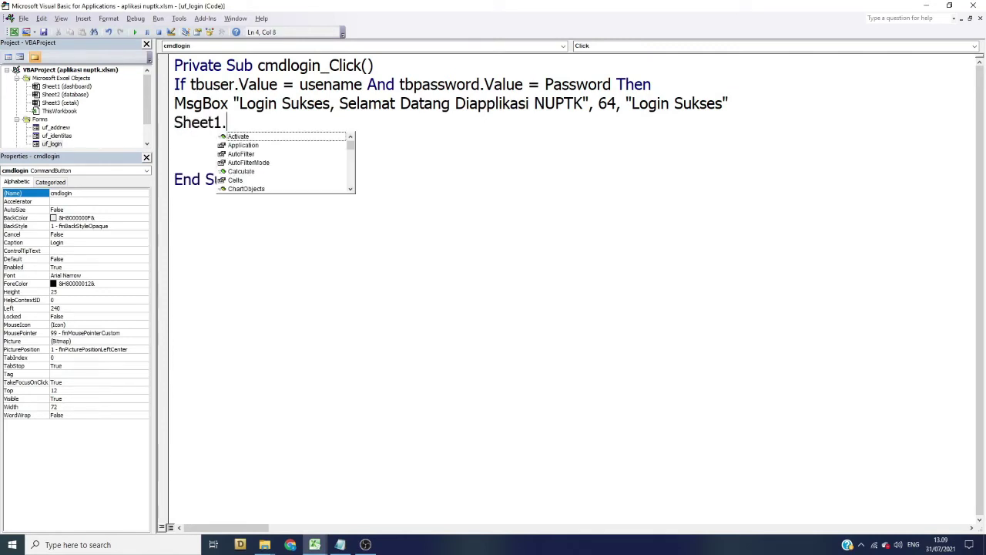
{"action": "type", "text": "se"}
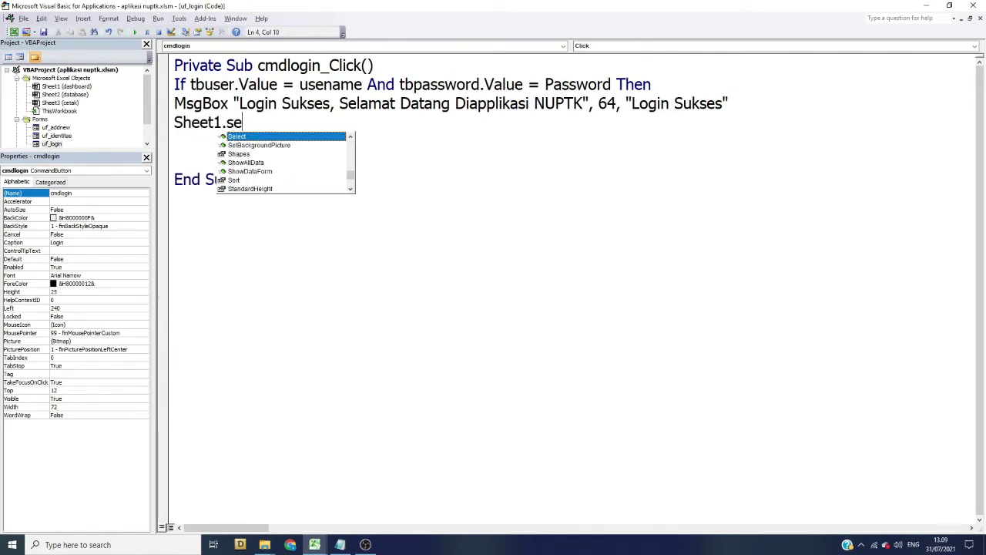
{"action": "key", "text": "Return"}
{"action": "type", "text": "sh"}
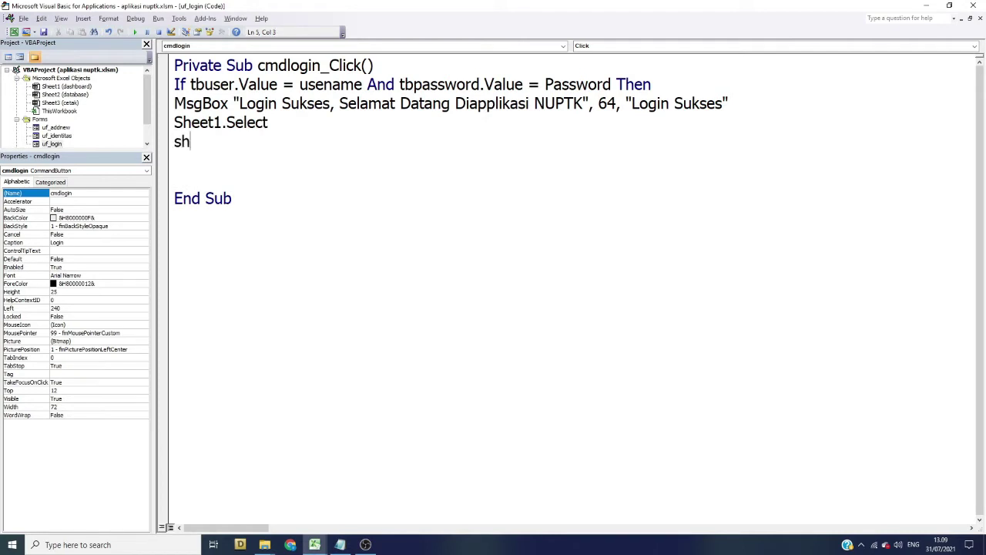
{"action": "key", "text": "ctrl+space"}
{"action": "type", "text": ".a"}
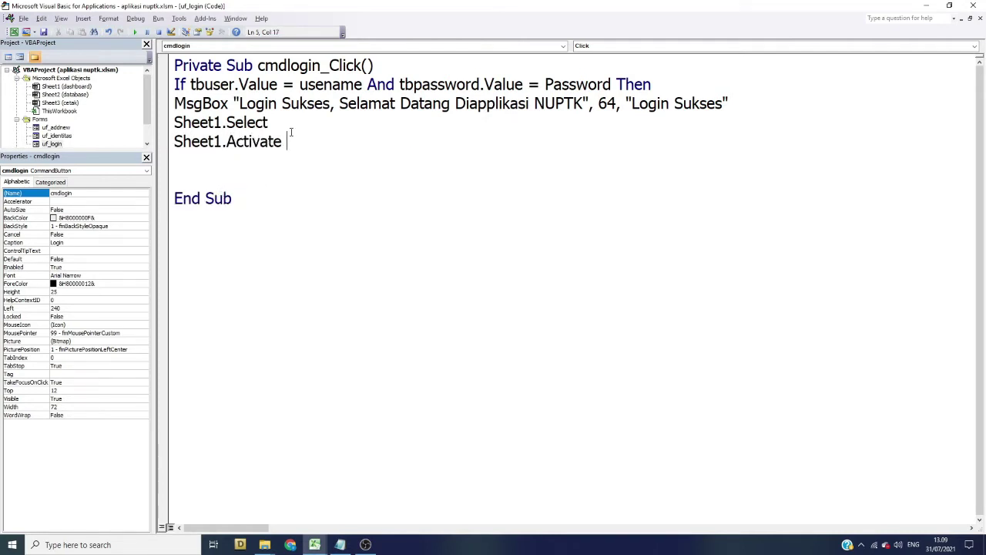
{"action": "key", "text": "Return"}
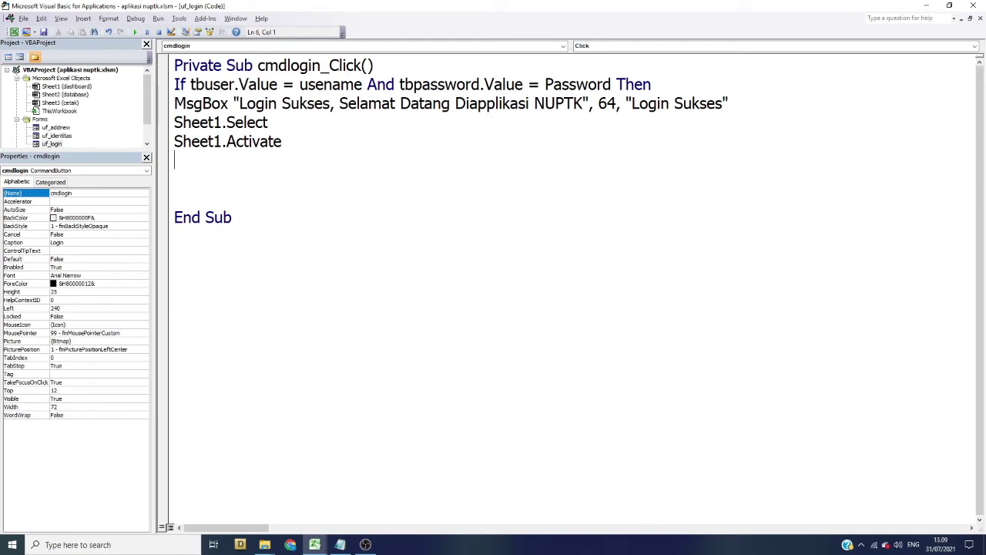
{"action": "type", "text": "un"}
{"action": "type", "text": "load me"}
{"action": "key", "text": "Return"}
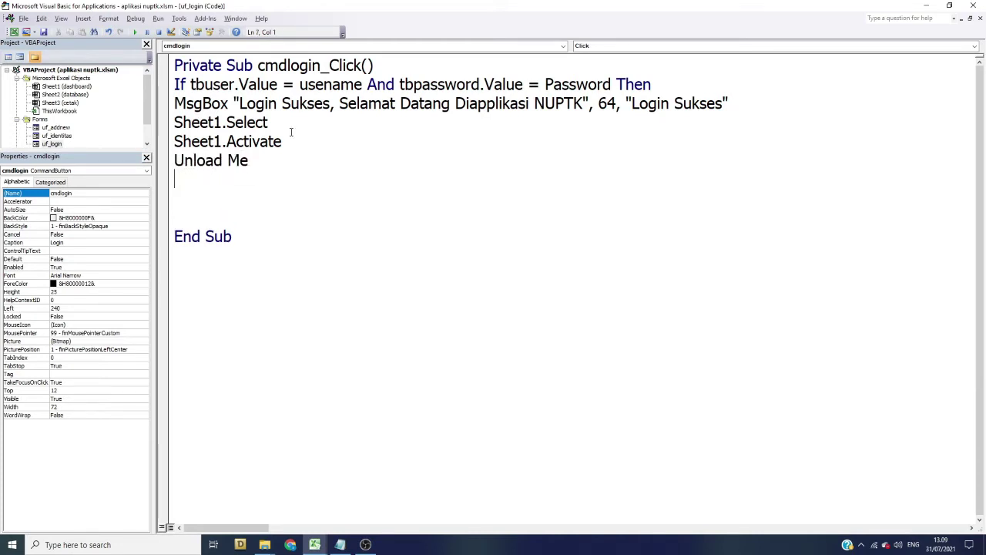
Indent the three new statements one level under If and add blank lines before End Sub.
{"action": "key", "text": "shift+Up"}
{"action": "key", "text": "shift+Up"}
{"action": "key", "text": "shift+Up"}
{"action": "key", "text": "shift+Up"}
{"action": "key", "text": "Tab"}
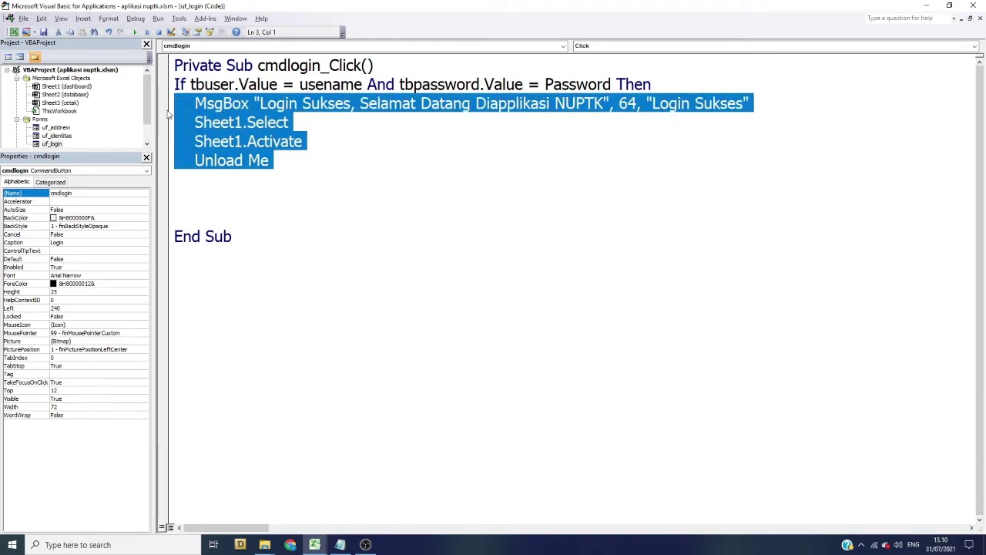
{"action": "key", "text": "Tab"}
{"action": "left_click", "coordinate": [315, 172]}
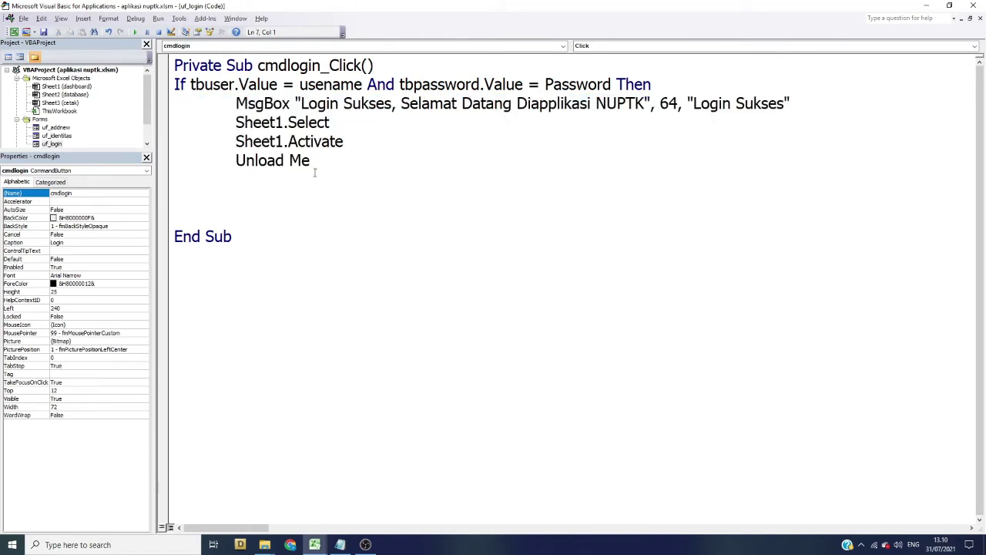
{"action": "key", "text": "shift+Up"}
{"action": "key", "text": "shift+Up"}
{"action": "key", "text": "shift+Up"}
{"action": "key", "text": "shift+Tab"}
{"action": "key", "text": "shift+Tab"}
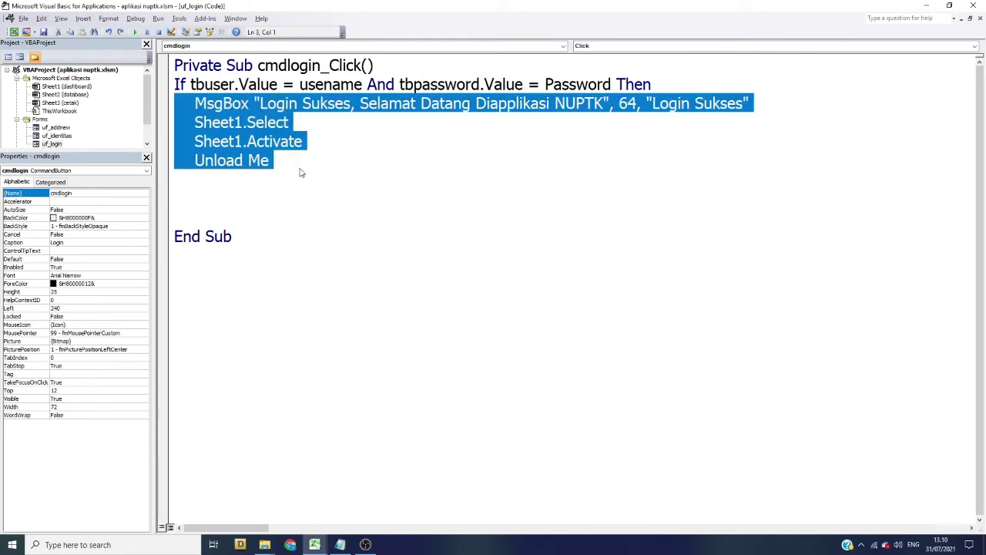
{"action": "left_click", "coordinate": [302, 162]}
{"action": "key", "text": "Return"}
{"action": "key", "text": "BackSpace"}
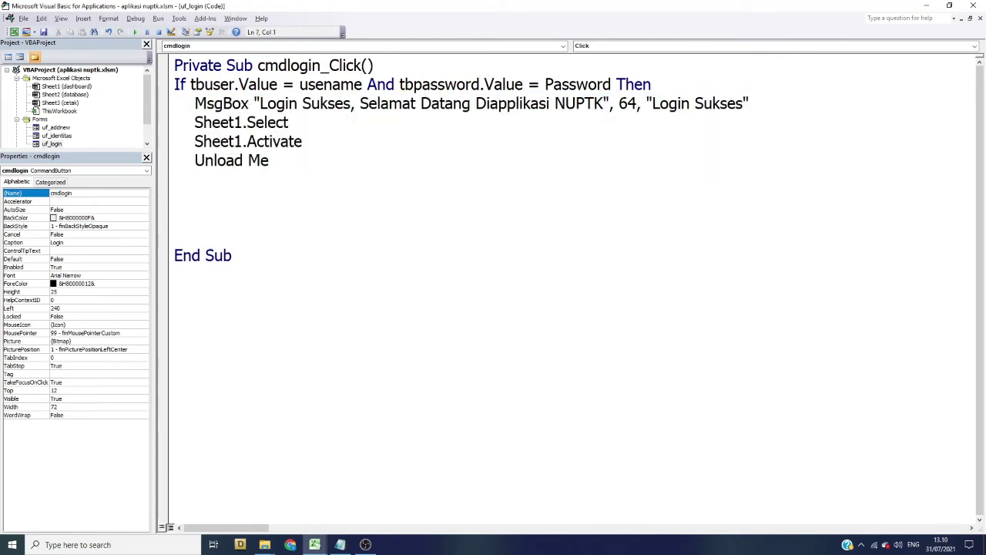
{"action": "key", "text": "Return"}
Turn the typed 'end' into an Else line in cmdlogin_Click.
{"action": "type", "text": "end"}
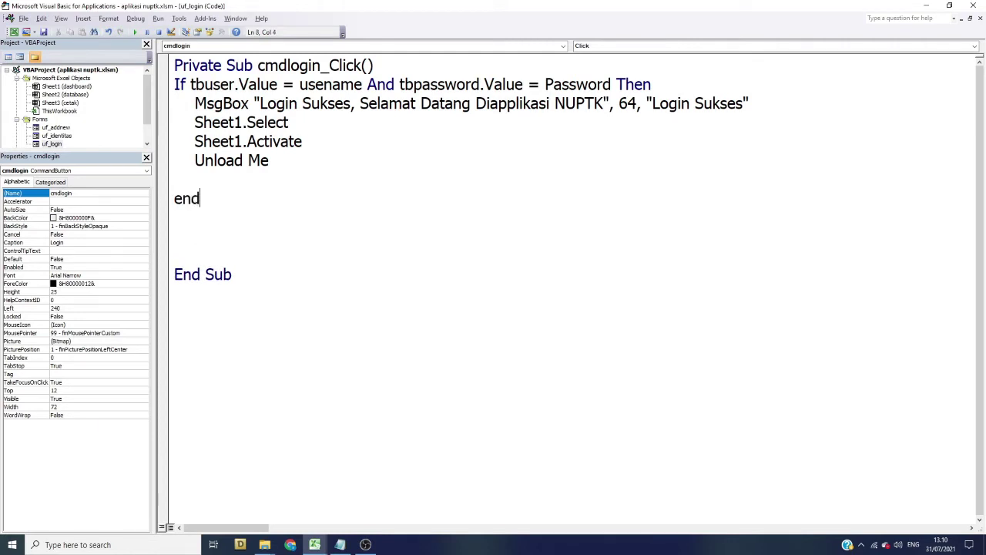
{"action": "key", "text": "BackSpace"}
{"action": "key", "text": "BackSpace"}
{"action": "type", "text": "lse"}
{"action": "key", "text": "Return"}
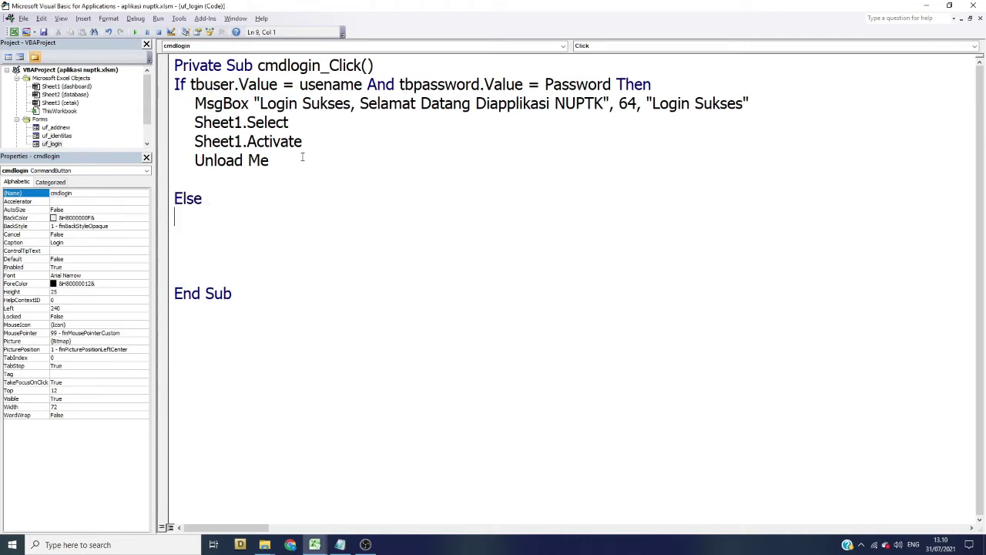
Add MsgBox "Login Gagal, Username & Password Salah", vbCritical, titled "Login Gagal" under Else.
{"action": "type", "text": "msgb"}
{"action": "key", "text": "BackSpace"}
{"action": "key", "text": "BackSpace"}
{"action": "key", "text": "BackSpace"}
{"action": "type", "text": "sgbox\""}
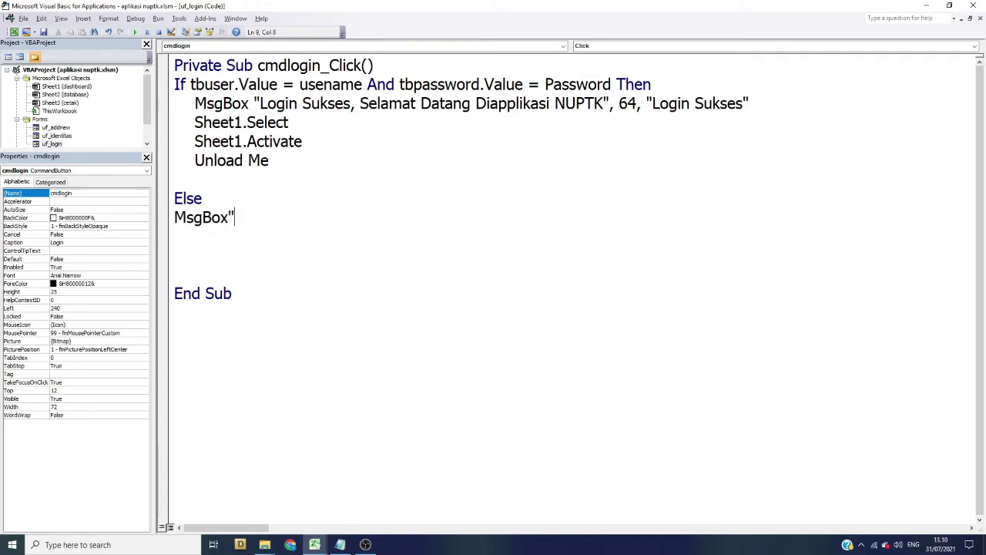
{"action": "type", "text": "Login "}
{"action": "type", "text": "Gagal, "}
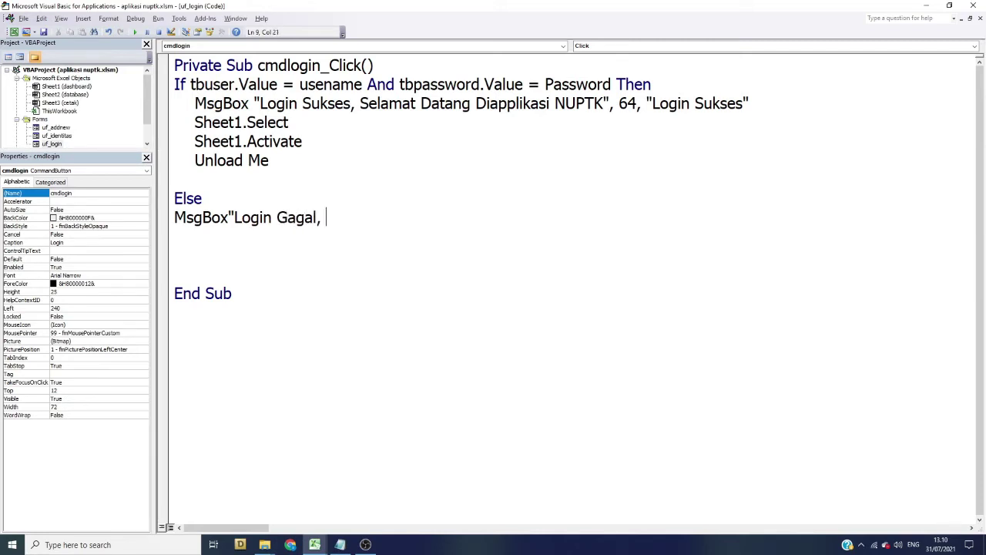
{"action": "type", "text": "Username "}
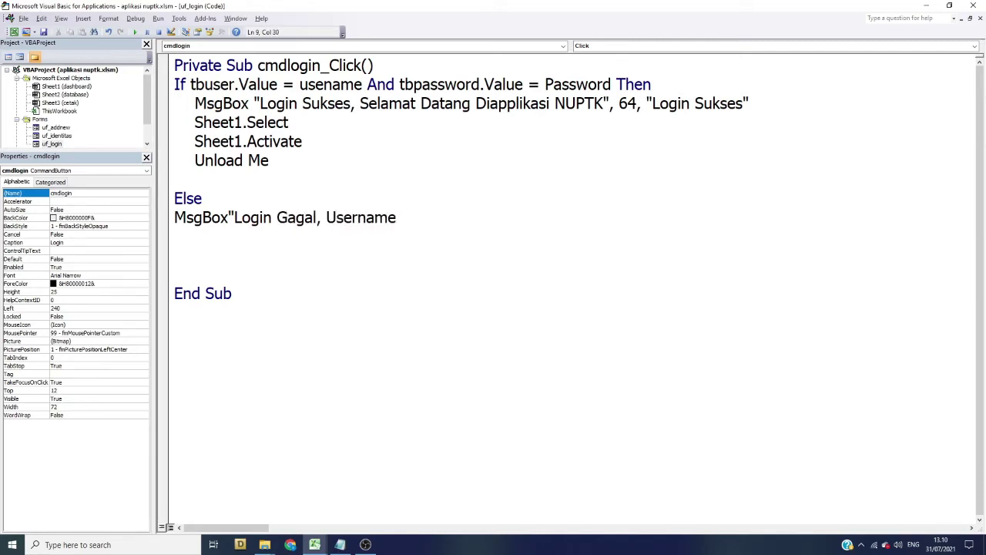
{"action": "type", "text": "& Passwor"}
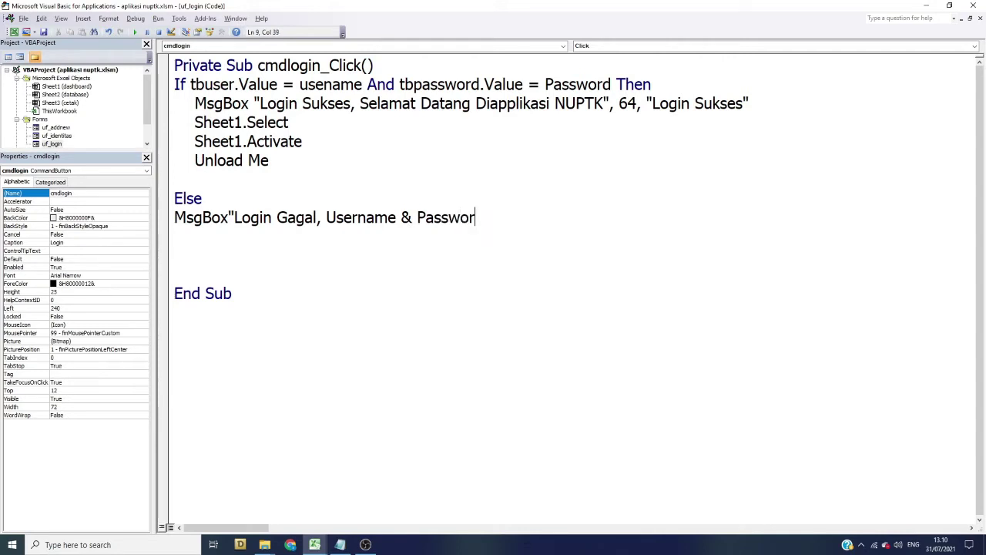
{"action": "type", "text": "d Salah\""}
{"action": "type", "text": ",vb"}
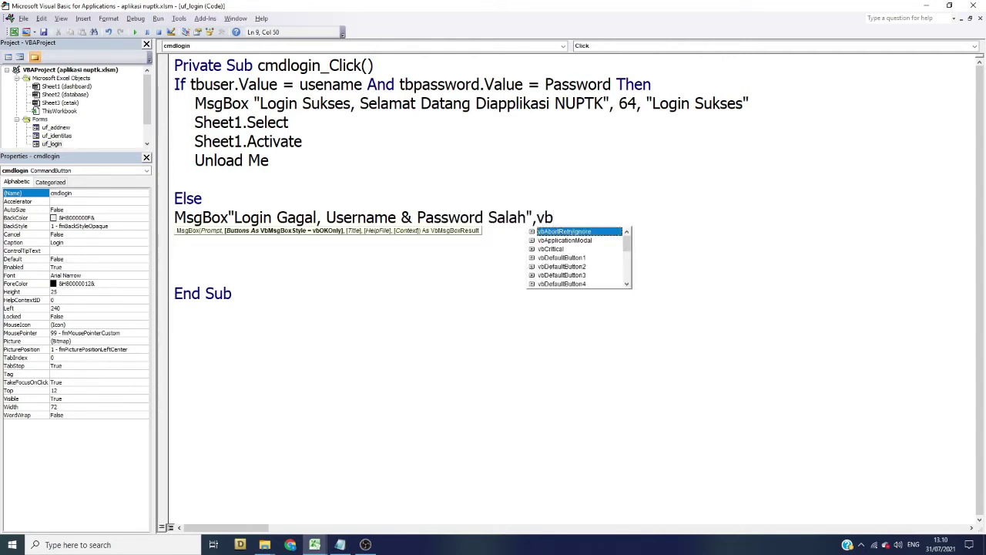
{"action": "key", "text": "Down"}
{"action": "key", "text": "Down"}
{"action": "type", "text": ","}
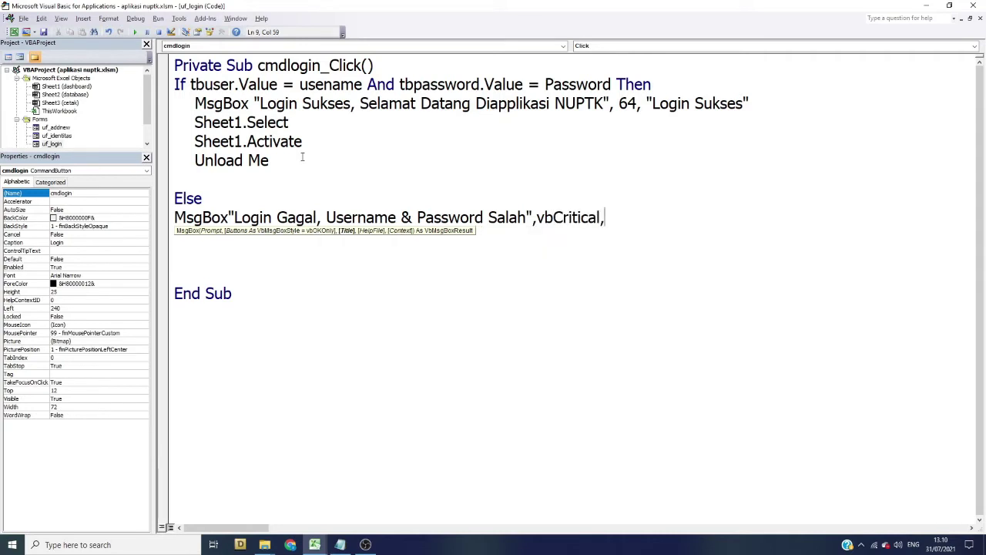
{"action": "type", "text": "\""}
{"action": "type", "text": "Gagal L"}
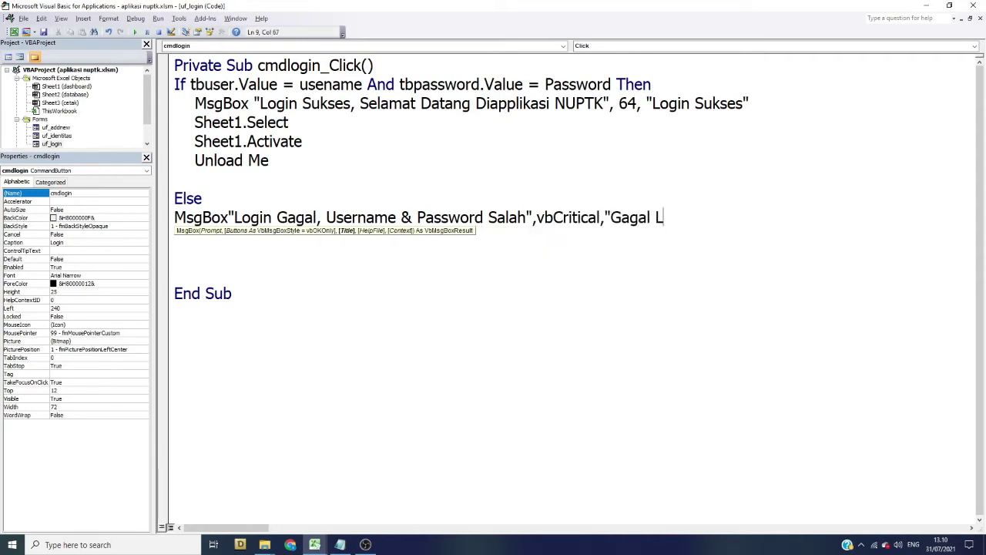
{"action": "type", "text": "ogin"}
{"action": "key", "text": "ctrl+shift+Left"}
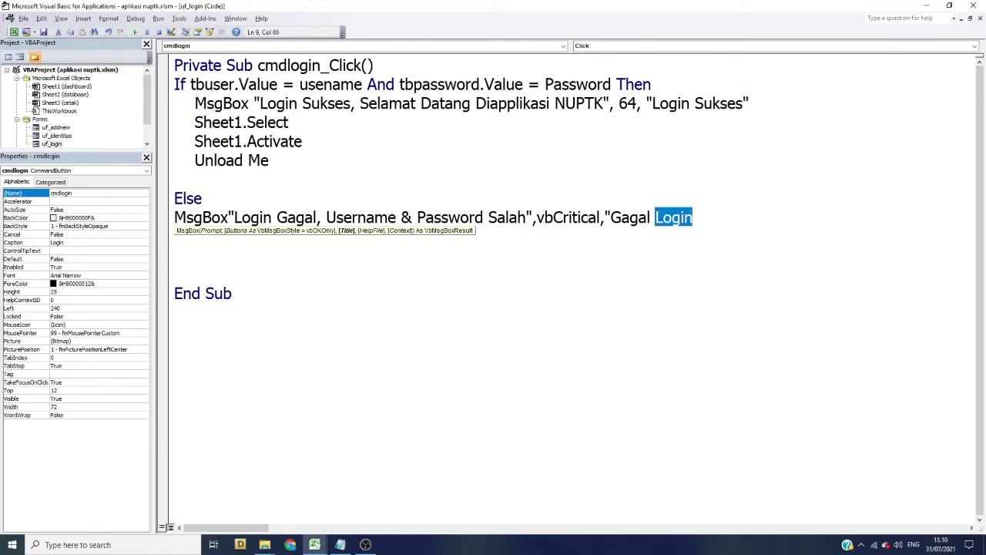
{"action": "key", "text": "ctrl+shift+Left"}
{"action": "type", "text": "Login G"}
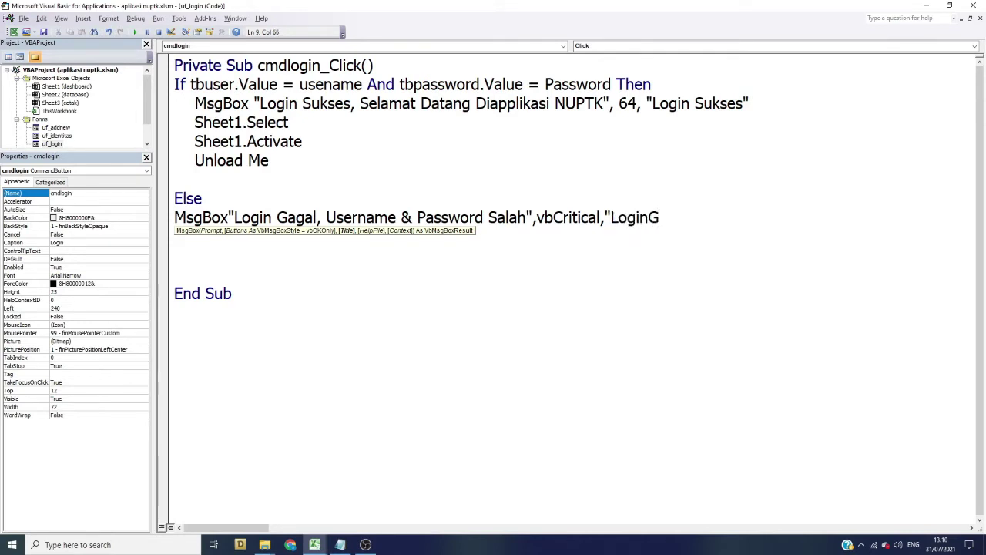
{"action": "type", "text": "aga"}
{"action": "key", "text": "BackSpace"}
{"action": "key", "text": "BackSpace"}
{"action": "key", "text": "BackSpace"}
{"action": "type", "text": "Gagal"}
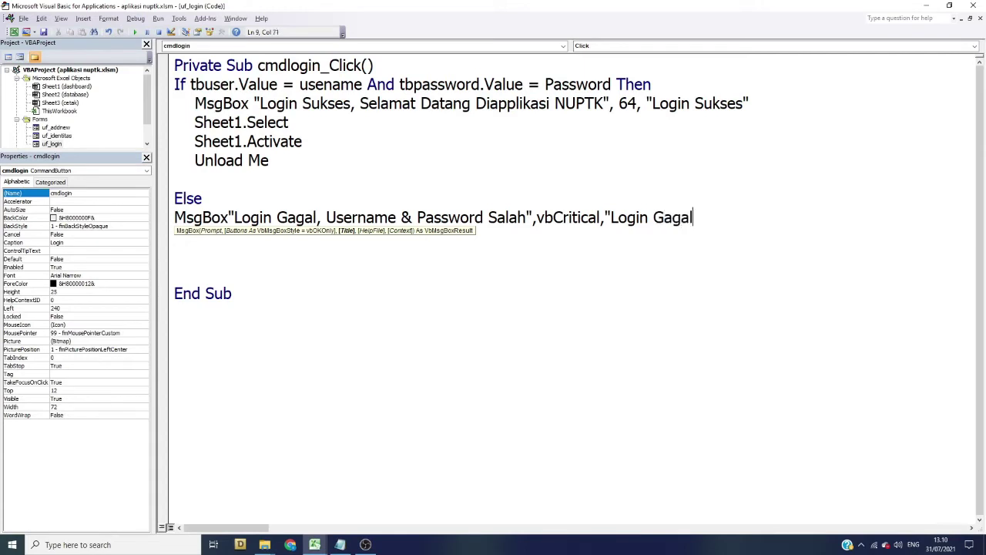
{"action": "type", "text": "\""}
{"action": "key", "text": "Return"}
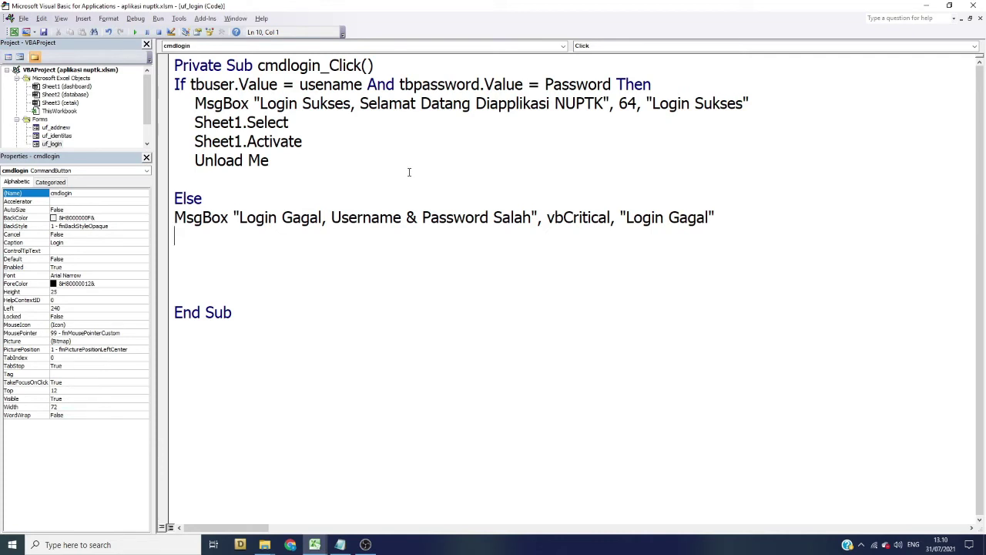
Check the username box's name on the uf_login design, then return to the Login button's code.
{"action": "double_click", "coordinate": [54, 143]}
{"action": "left_click", "coordinate": [282, 121]}
{"action": "left_click", "coordinate": [285, 109]}
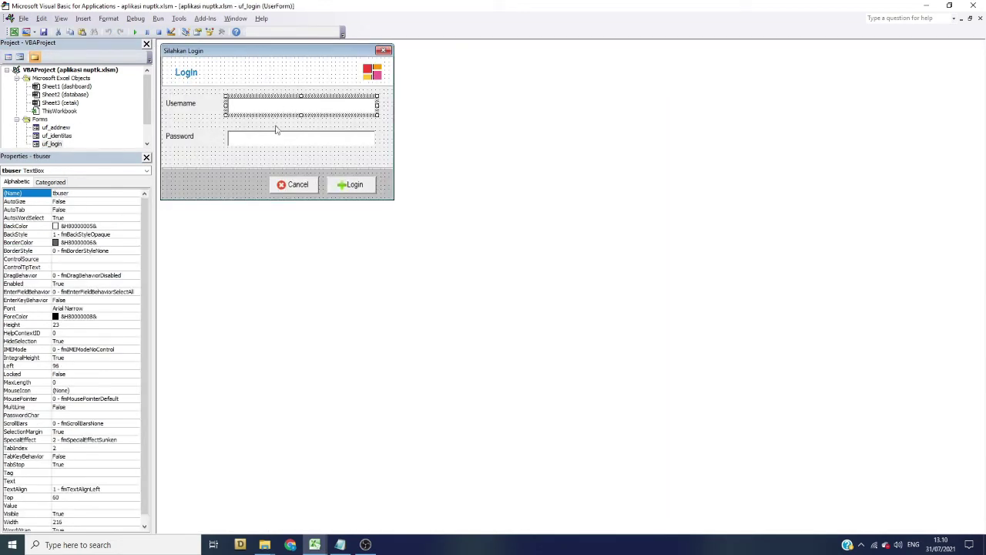
{"action": "left_click", "coordinate": [350, 183]}
{"action": "double_click", "coordinate": [350, 182]}
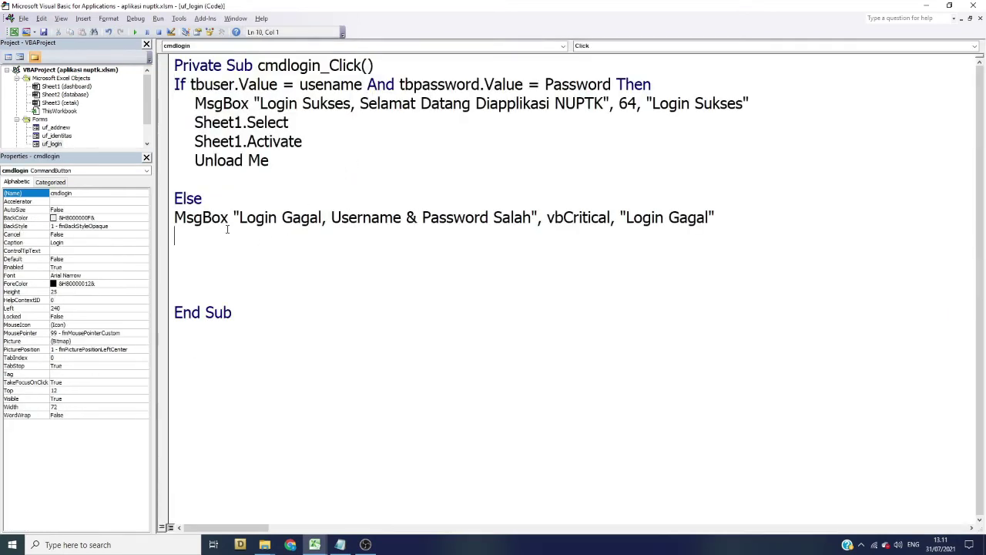
Add tbuser.Value = Empty, tbpassword.Value = Empty and End If to the Else branch.
{"action": "type", "text": "tb"}
{"action": "type", "text": "user."}
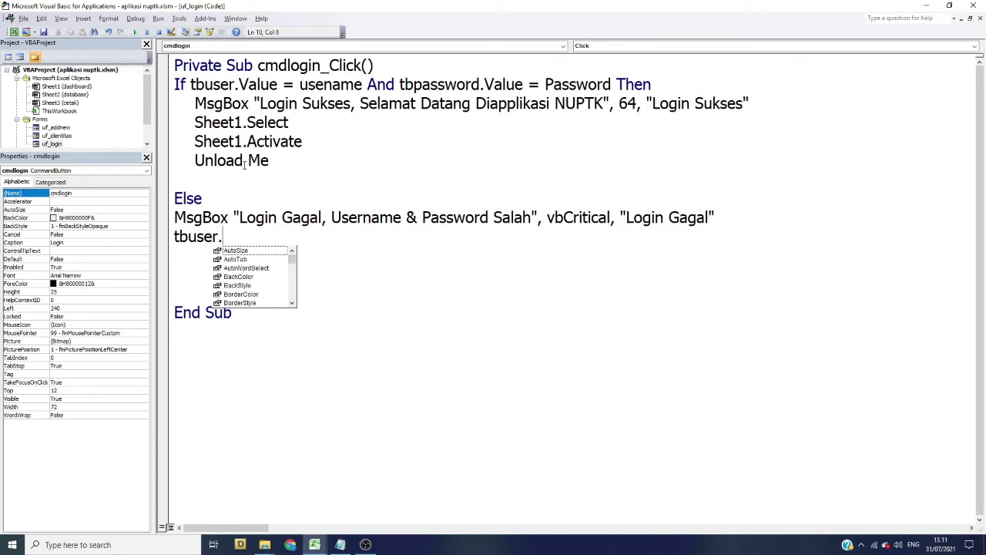
{"action": "type", "text": "va=emp"}
{"action": "key", "text": "Return"}
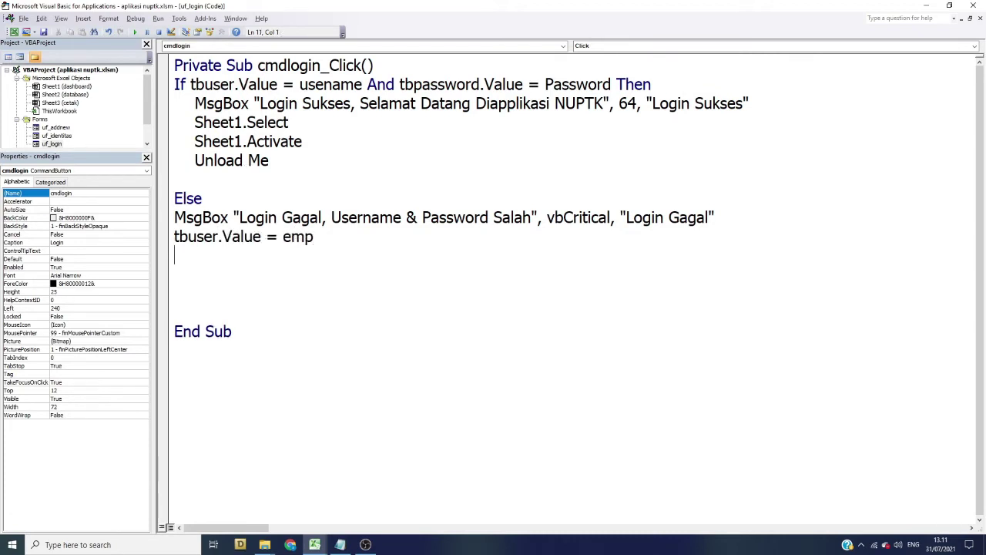
{"action": "key", "text": "BackSpace"}
{"action": "type", "text": "ty"}
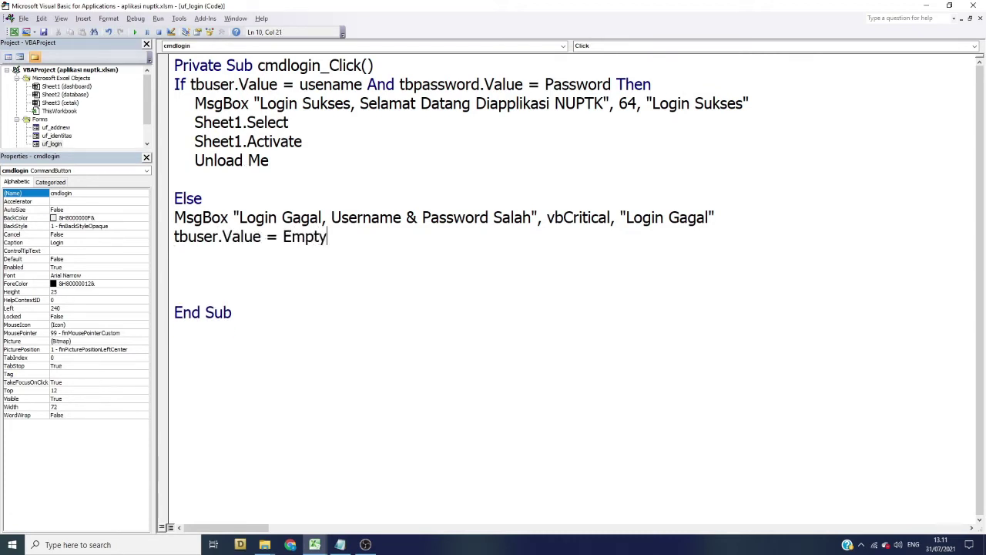
{"action": "key", "text": "Return"}
{"action": "type", "text": "tbpa"}
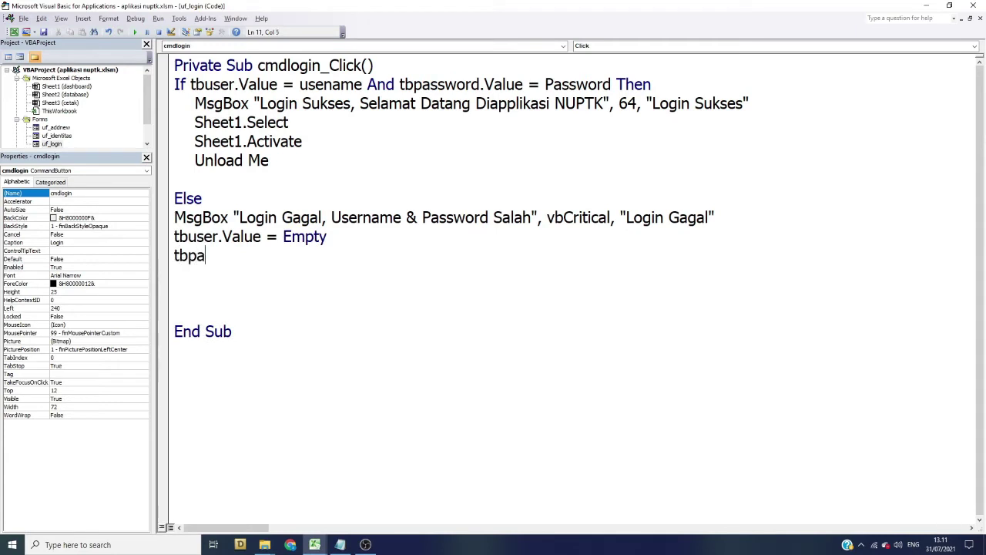
{"action": "type", "text": "ssword.va"}
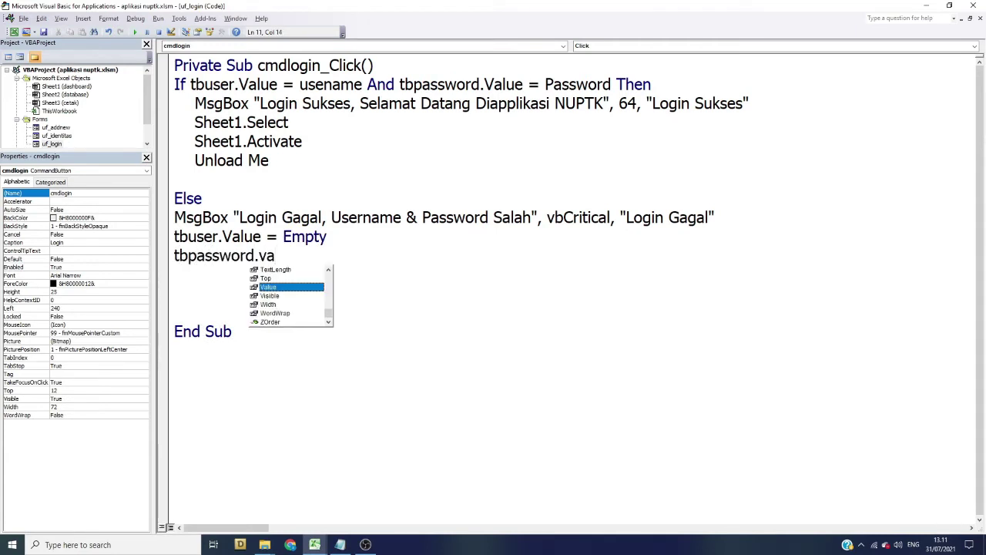
{"action": "type", "text": "=emp"}
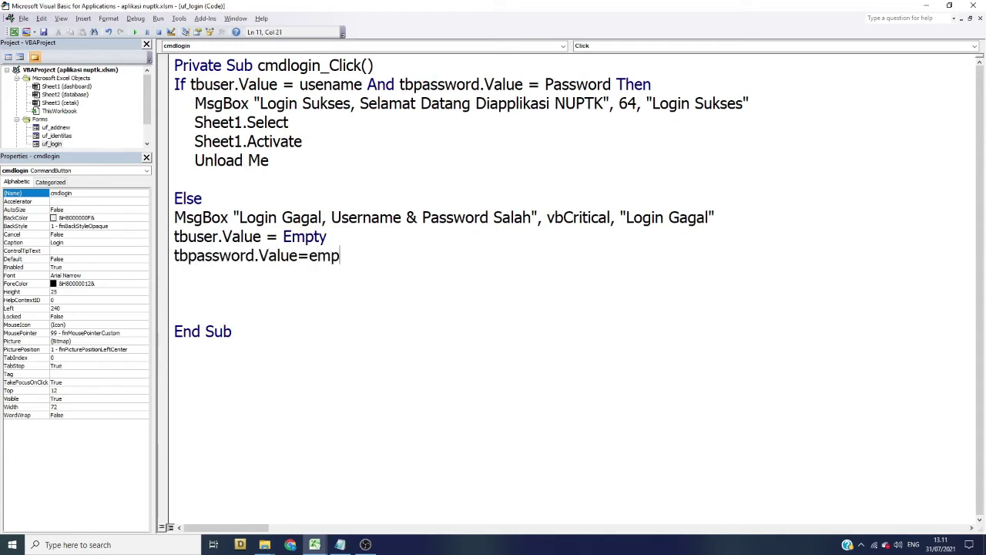
{"action": "type", "text": "s"}
{"action": "key", "text": "BackSpace"}
{"action": "type", "text": "ty"}
{"action": "key", "text": "Return"}
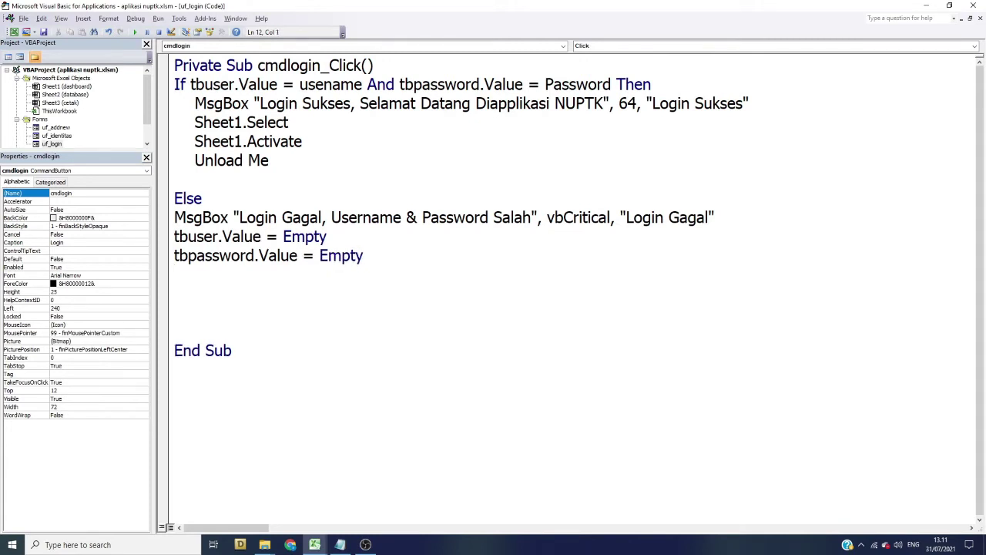
{"action": "type", "text": "end if"}
Remove the blank lines before End Sub and indent the Else and successful-login branch lines.
{"action": "left_click", "coordinate": [176, 313]}
{"action": "key", "text": "BackSpace"}
{"action": "key", "text": "BackSpace"}
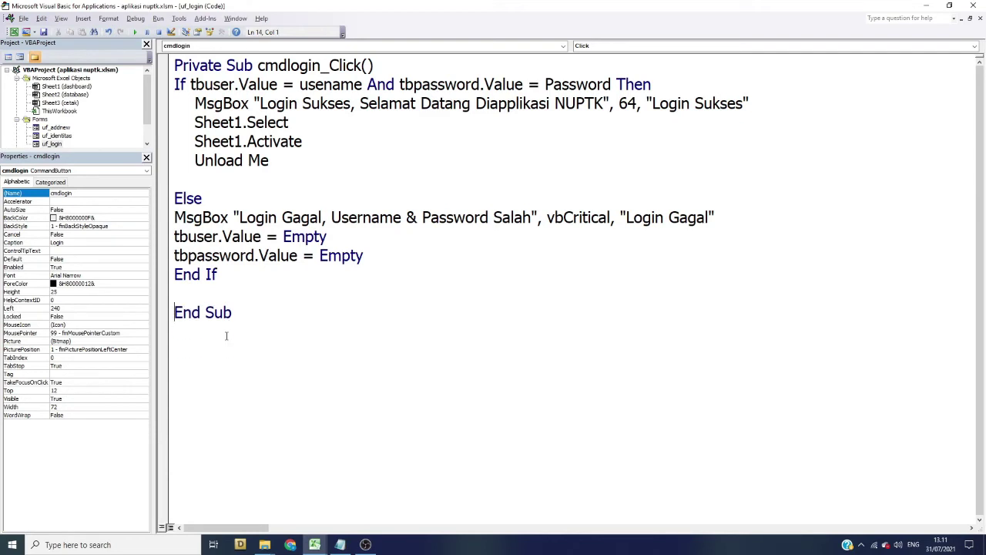
{"action": "left_click_drag", "start_coordinate": [385, 255], "coordinate": [152, 220]}
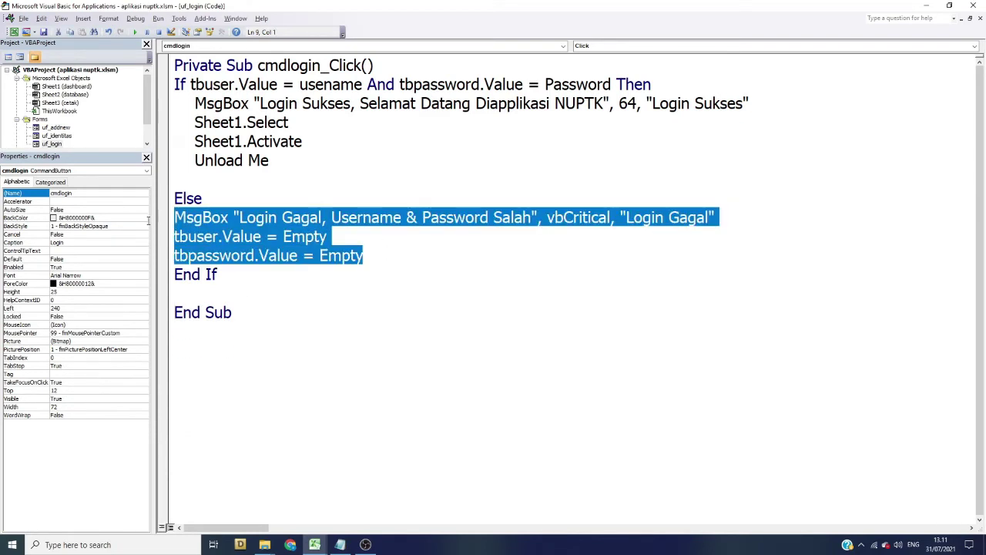
{"action": "key", "text": "Tab"}
{"action": "key", "text": "Tab"}
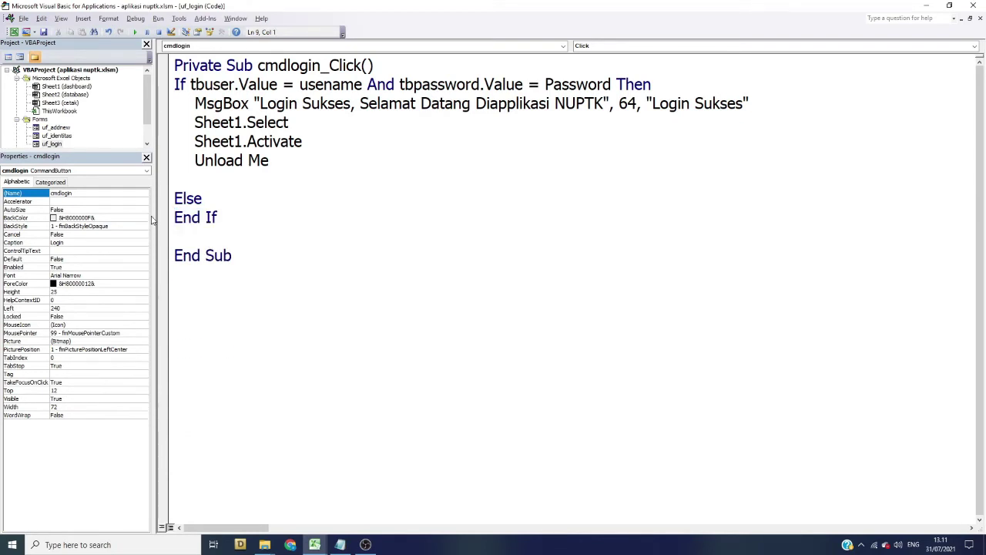
{"action": "left_click", "coordinate": [228, 236]}
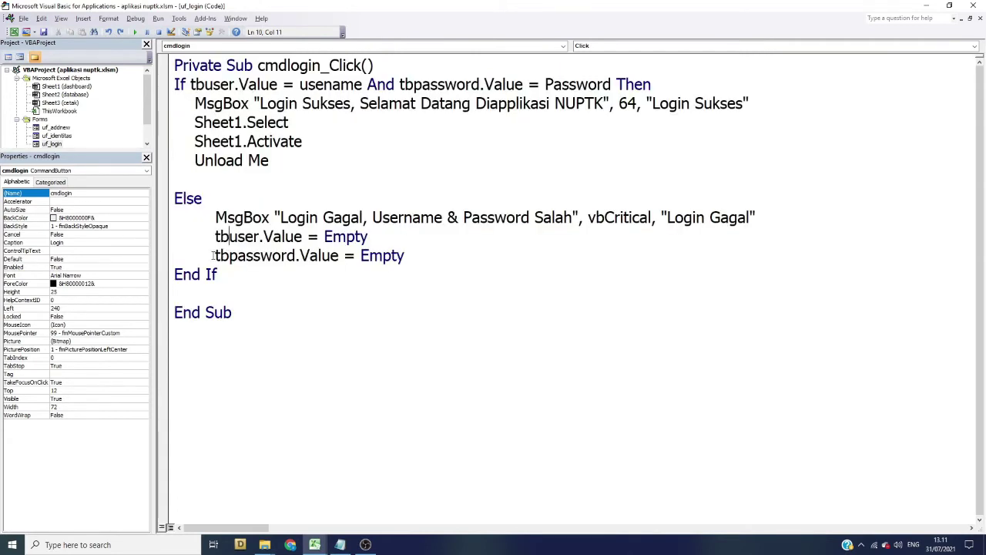
{"action": "left_click_drag", "start_coordinate": [308, 180], "coordinate": [172, 103]}
{"action": "key", "text": "Tab"}
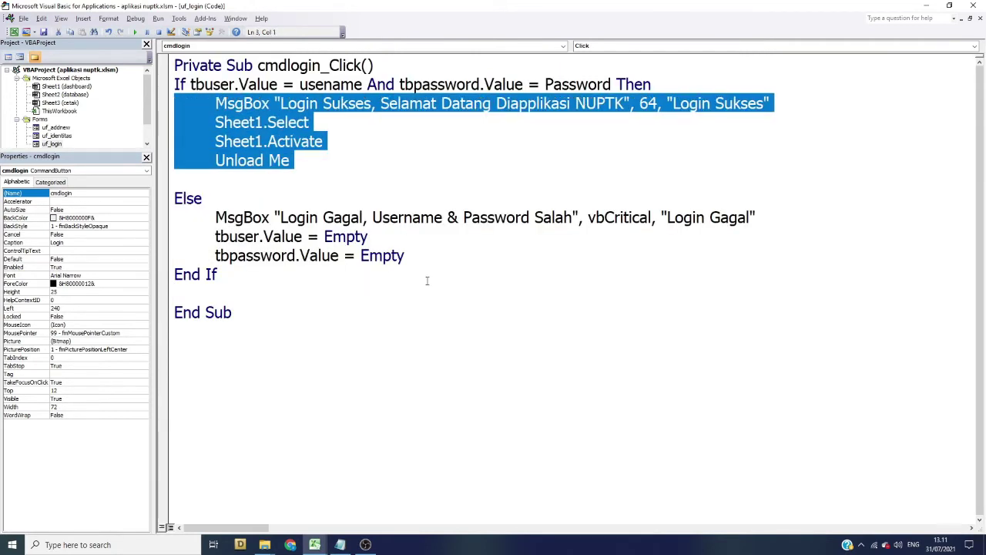
{"action": "left_click", "coordinate": [442, 290]}
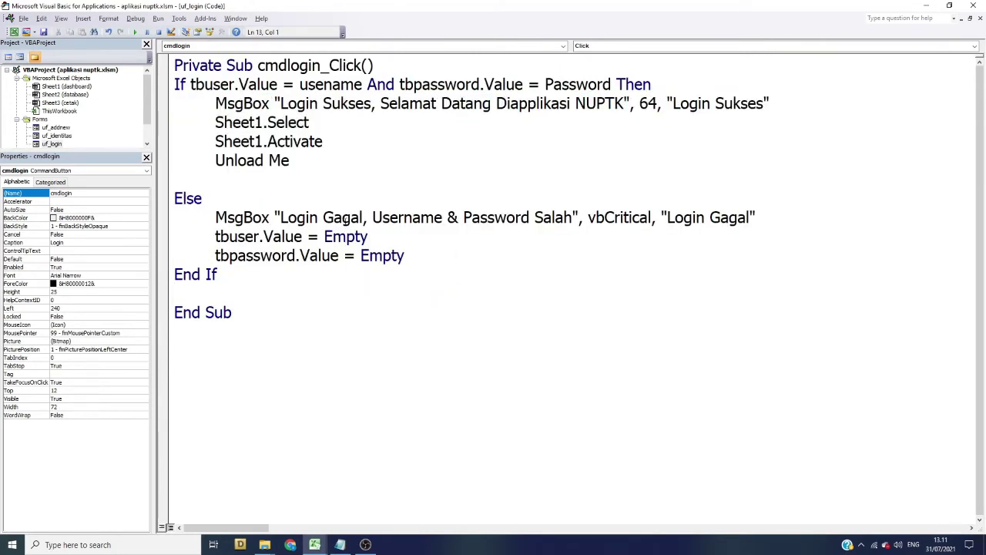
{"action": "left_click", "coordinate": [310, 122]}
Insert Dim username, password As String at the top and fix the usename typo.
{"action": "key", "text": "Return"}
{"action": "key", "text": "Return"}
{"action": "key", "text": "Up"}
{"action": "type", "text": "di"}
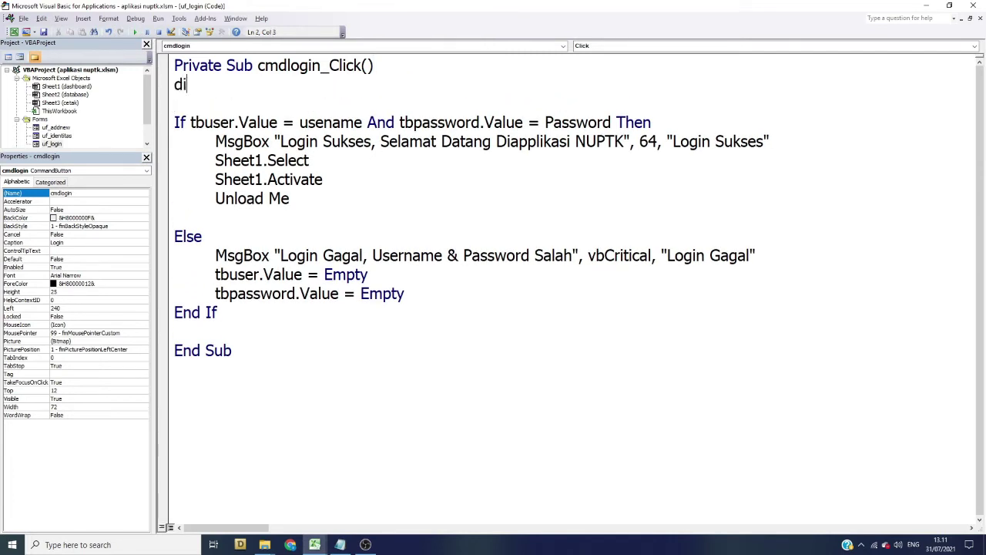
{"action": "type", "text": "m "}
{"action": "type", "text": "user"}
{"action": "left_click", "coordinate": [324, 121]}
{"action": "type", "text": "r"}
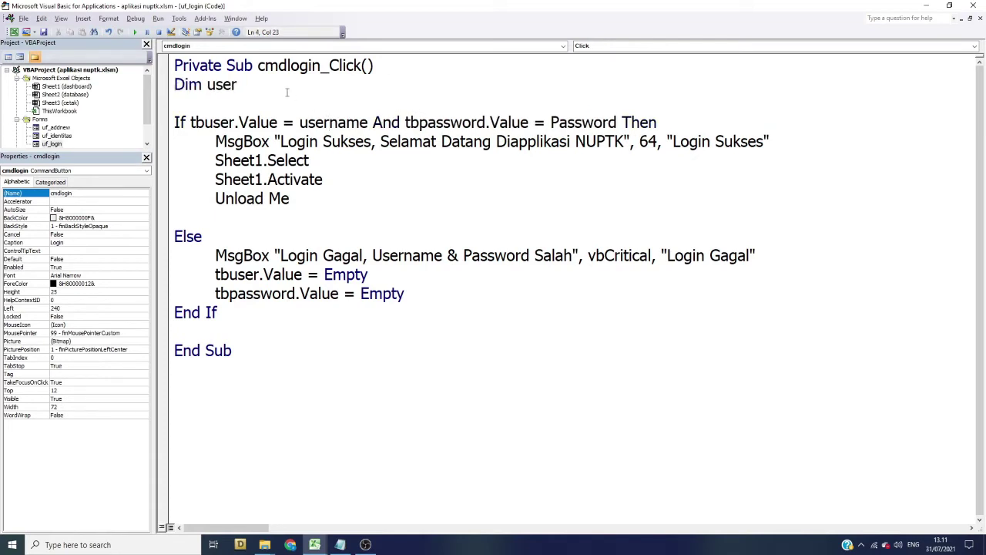
{"action": "left_click", "coordinate": [283, 85]}
{"action": "type", "text": "name,"}
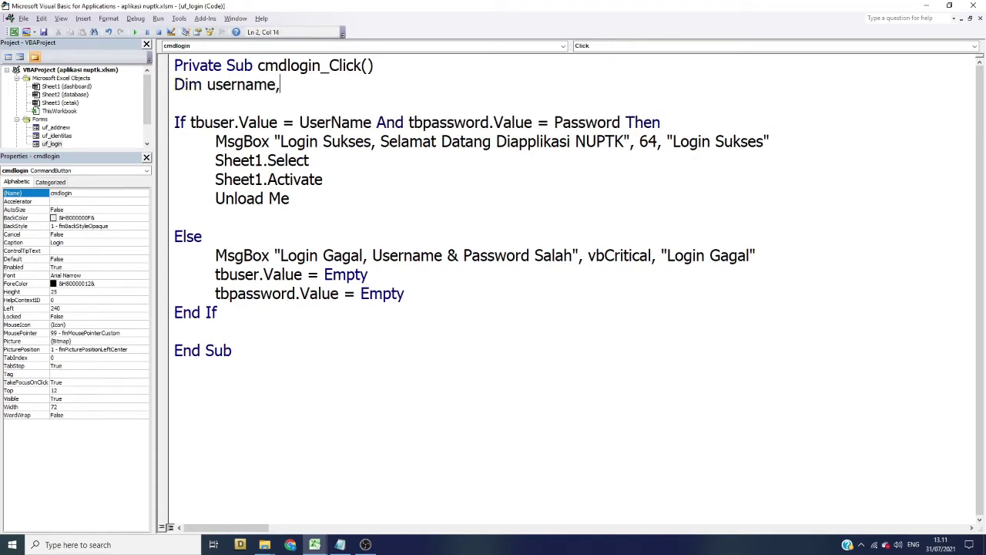
{"action": "type", "text": "passwor"}
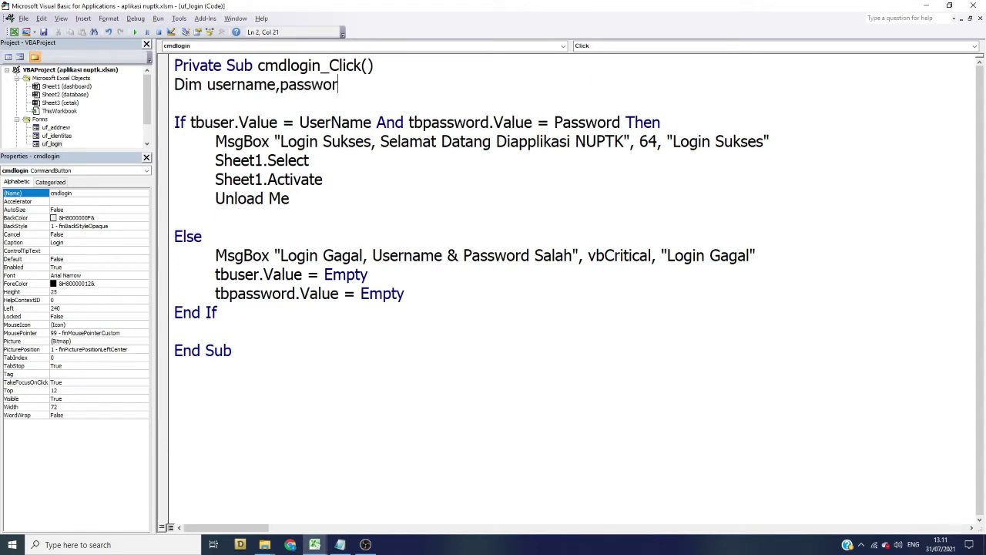
{"action": "type", "text": "d as str"}
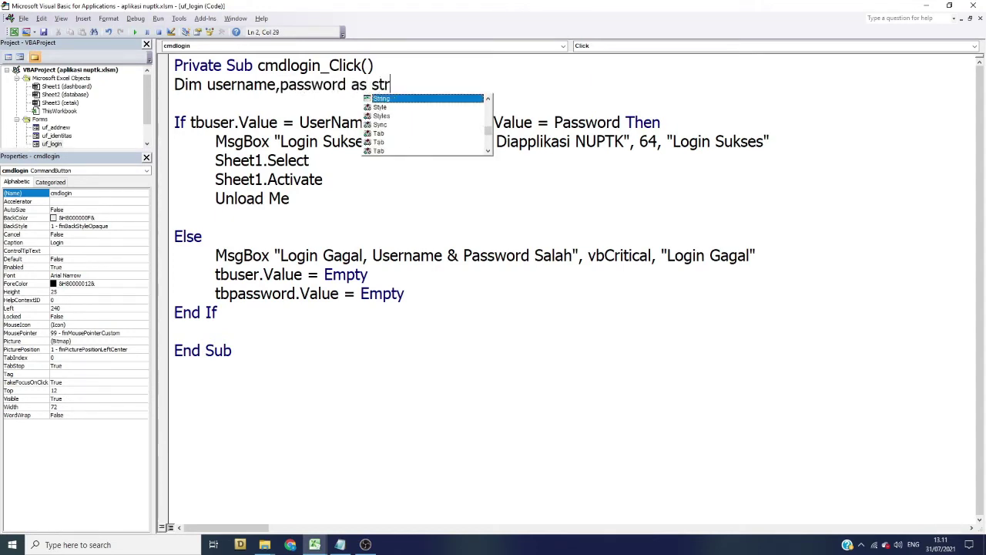
{"action": "key", "text": "Return"}
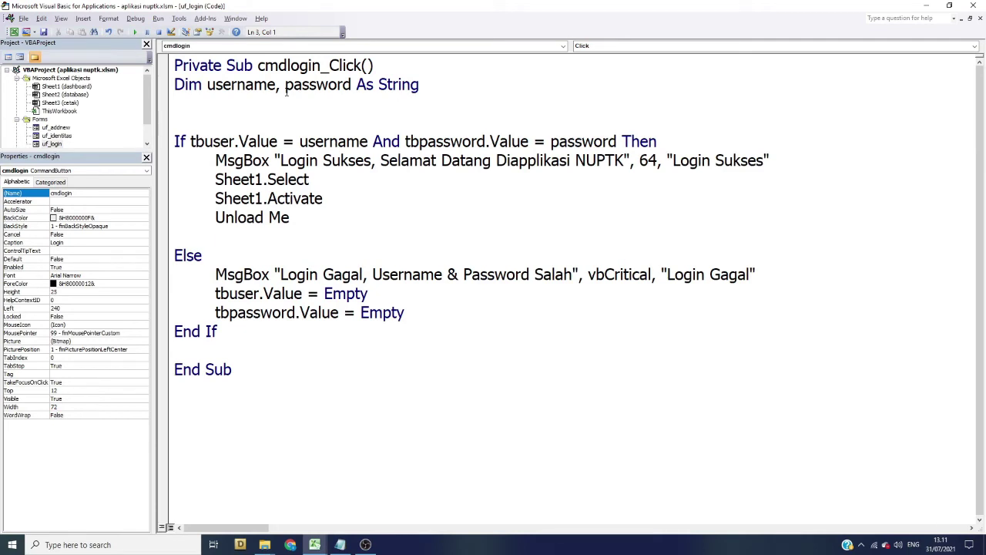
Assign username = "admin" and the matching password value on the following line.
{"action": "type", "text": "username = \""}
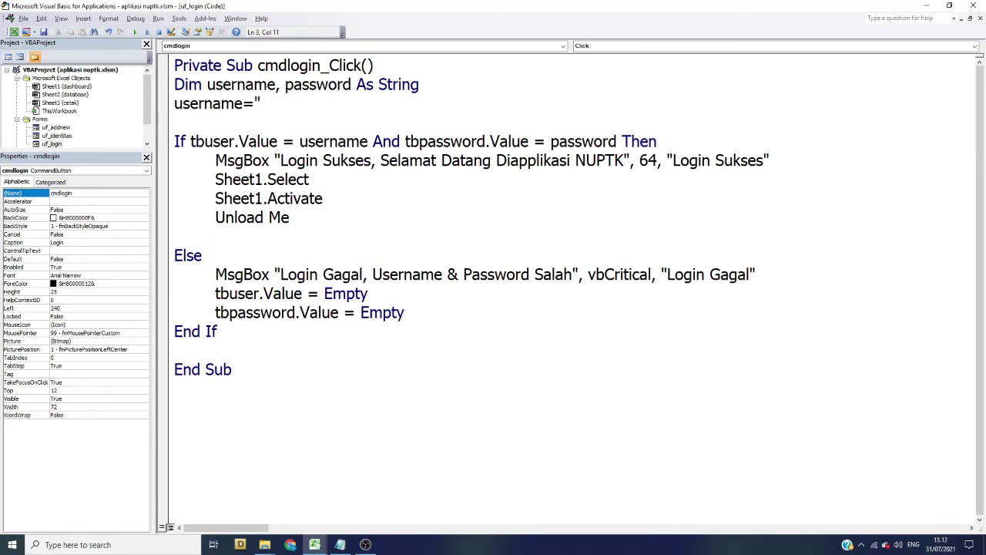
{"action": "type", "text": "admin"}
{"action": "type", "text": "\""}
{"action": "key", "text": "Return"}
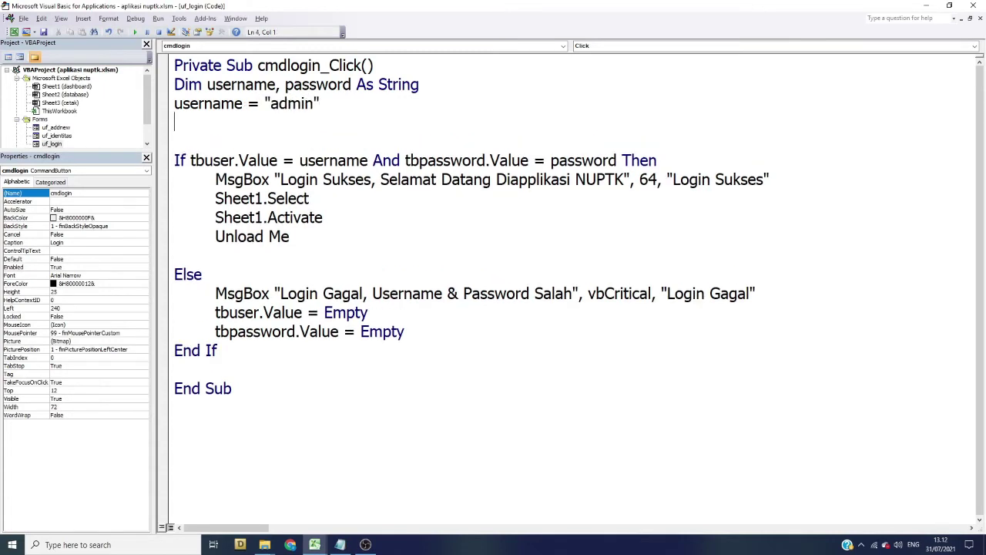
{"action": "type", "text": "password"}
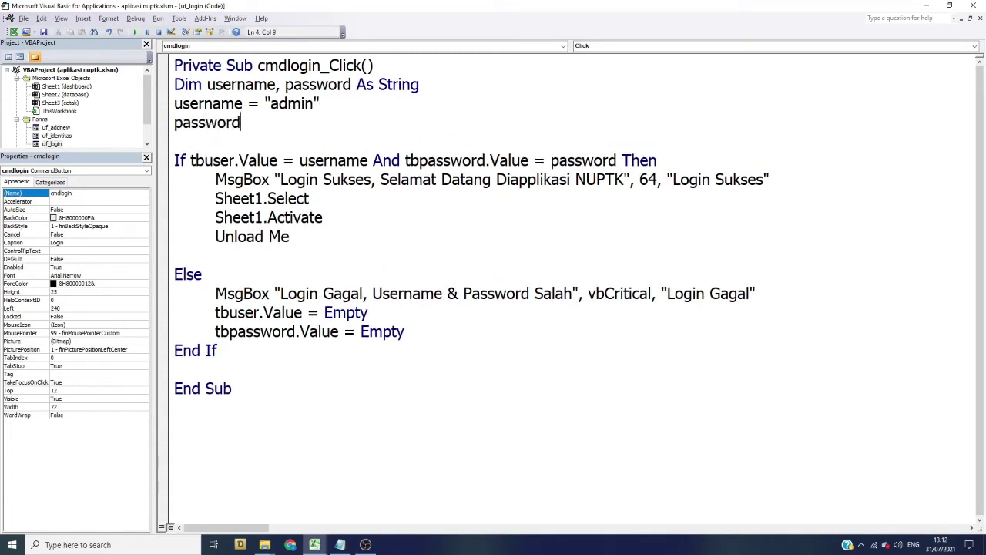
{"action": "type", "text": "=\"admin"}
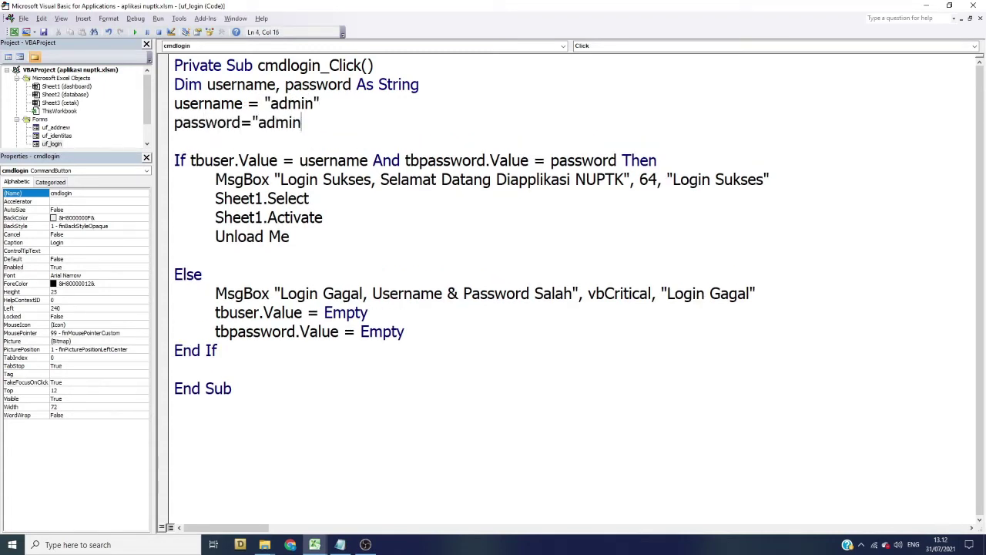
{"action": "left_click", "coordinate": [310, 180]}
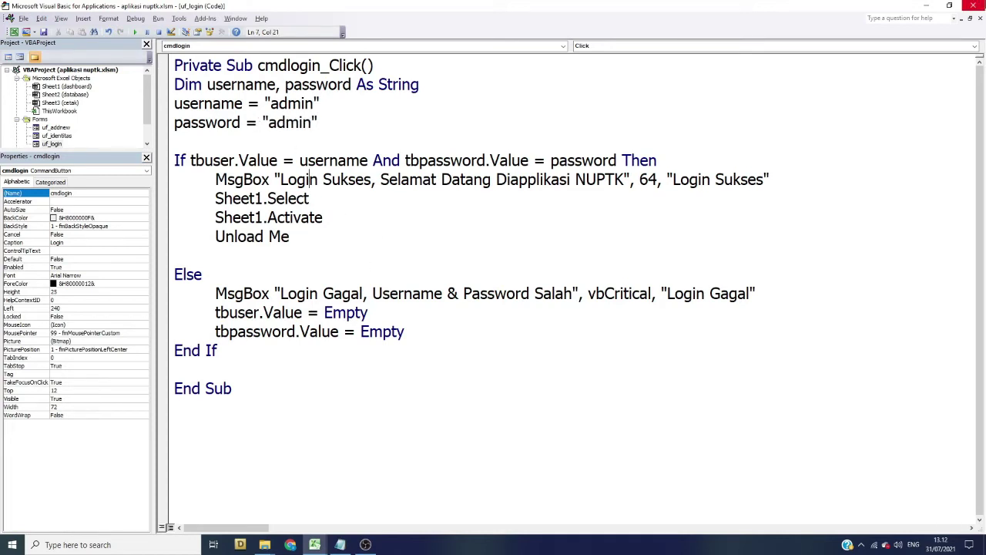
Run the login form, close it, and glance at the database sheet before returning to the editor.
{"action": "left_click", "coordinate": [135, 32]}
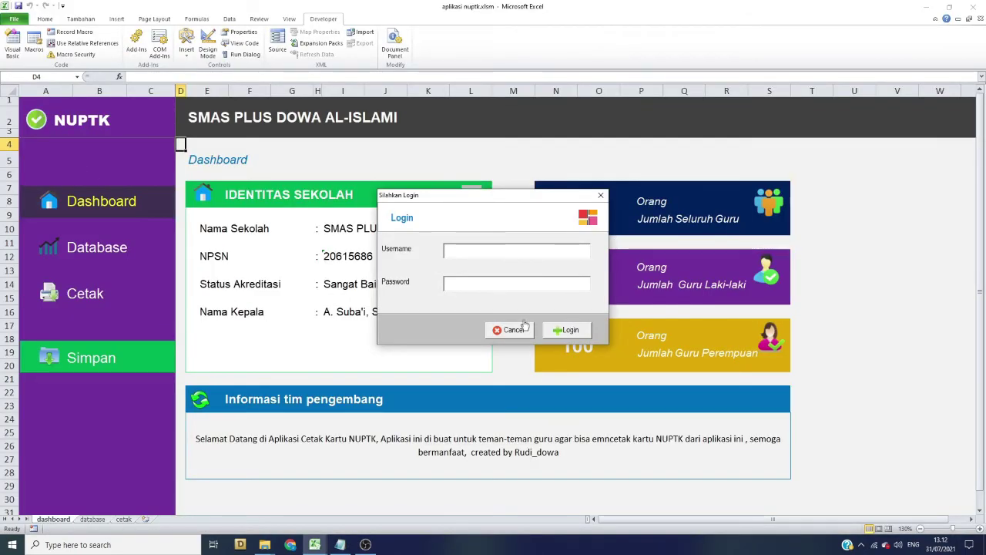
{"action": "left_click", "coordinate": [601, 195]}
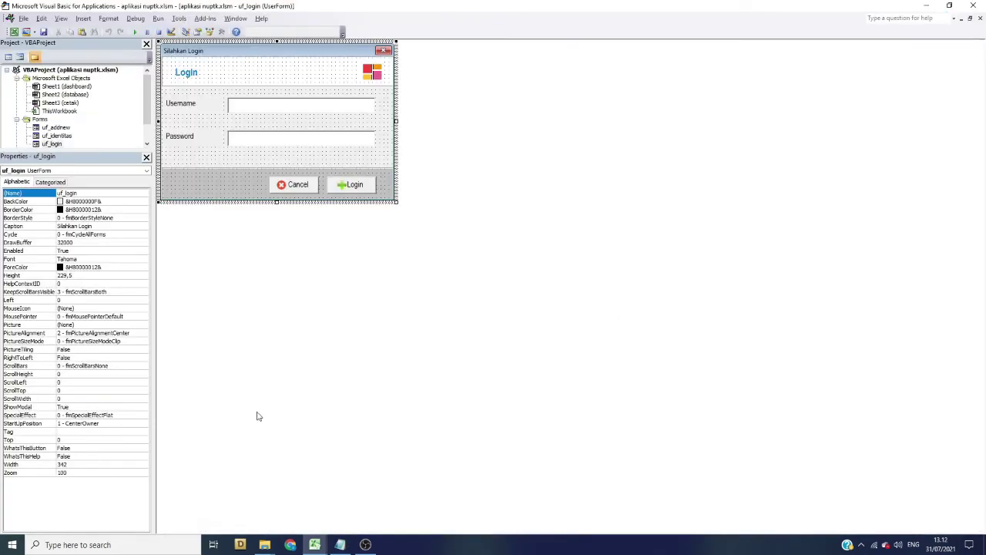
{"action": "left_click", "coordinate": [297, 493]}
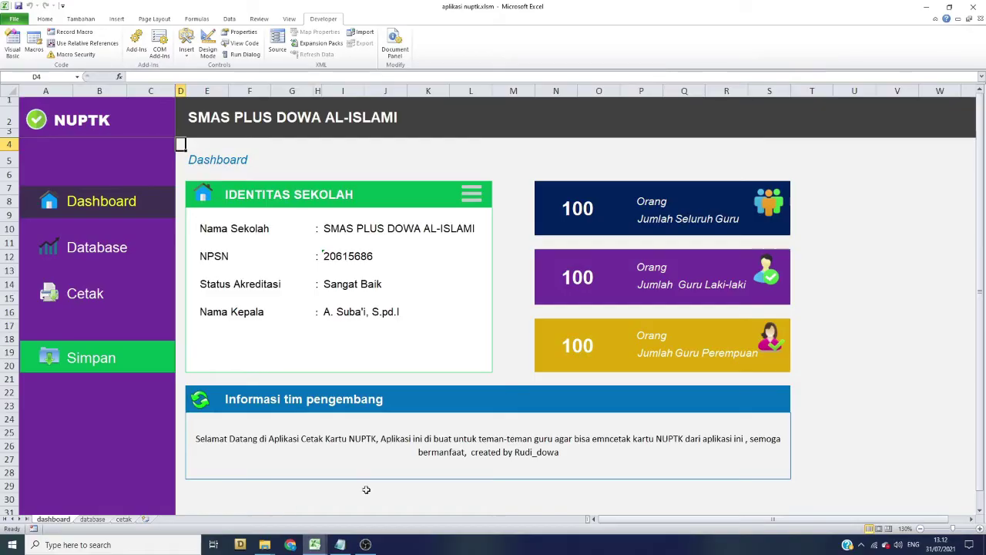
{"action": "left_click", "coordinate": [92, 519]}
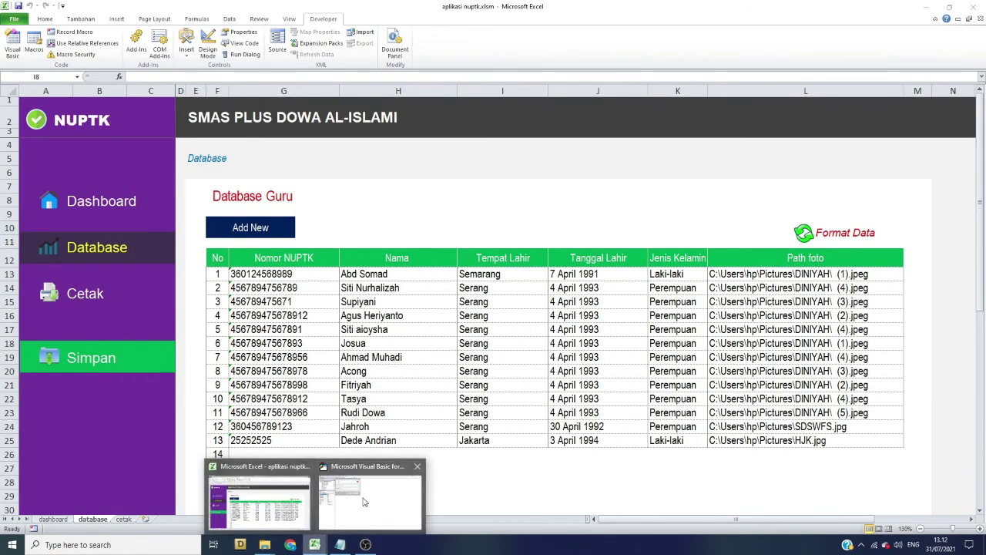
{"action": "left_click", "coordinate": [368, 499]}
Run uf_login, submit wrong credentials, and dismiss the Login Gagal error.
{"action": "left_click", "coordinate": [134, 34]}
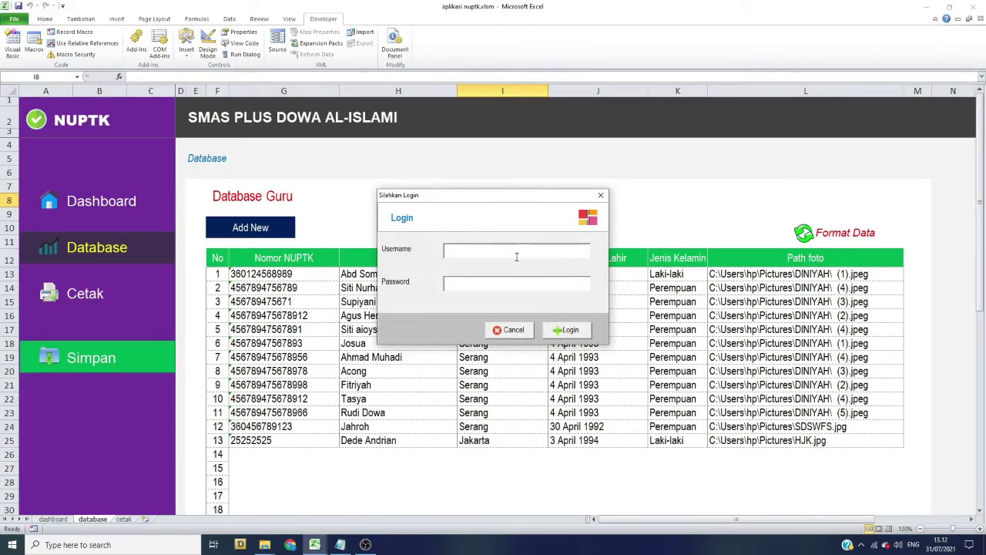
{"action": "type", "text": "dad"}
{"action": "type", "text": "a"}
{"action": "key", "text": "Tab"}
{"action": "type", "text": "adada"}
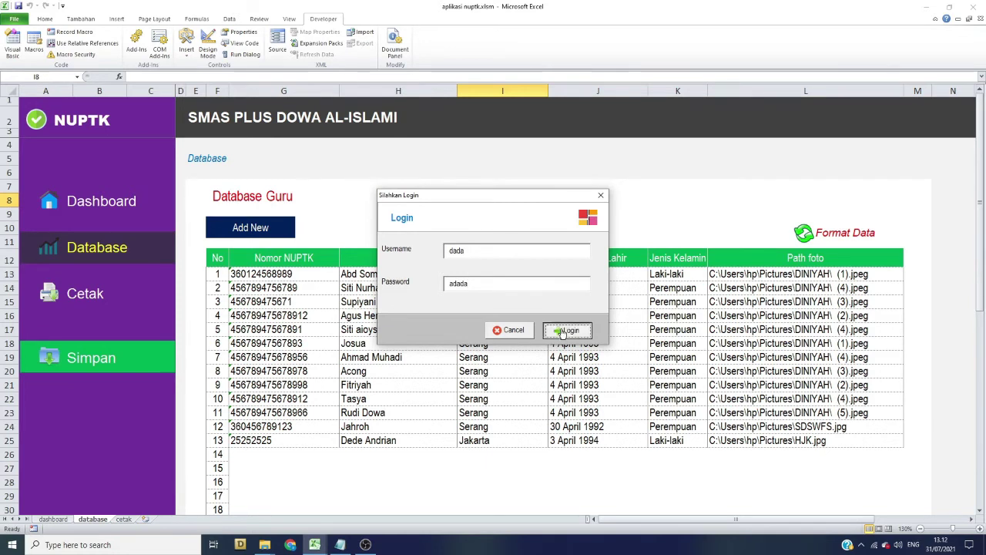
{"action": "left_click", "coordinate": [562, 329]}
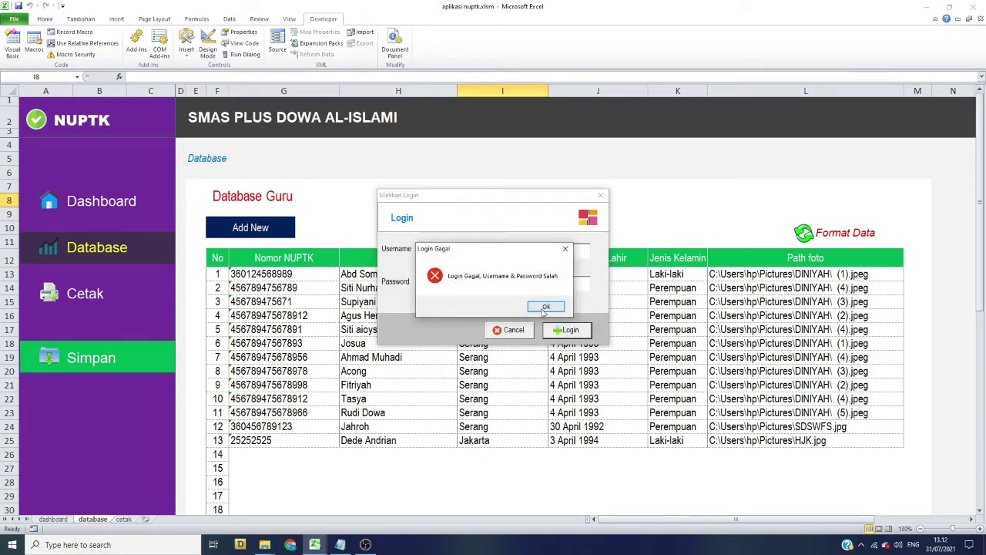
{"action": "left_click", "coordinate": [543, 306]}
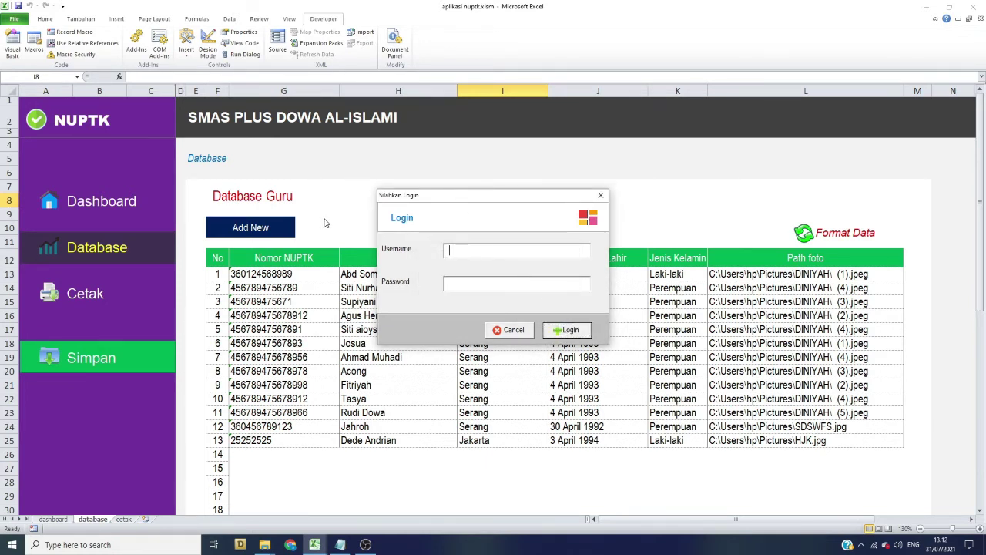
Log in with the admin username and correct password, confirm, view the dashboard, then return to the editor.
{"action": "type", "text": "admin"}
{"action": "key", "text": "Tab"}
{"action": "left_click", "coordinate": [566, 330]}
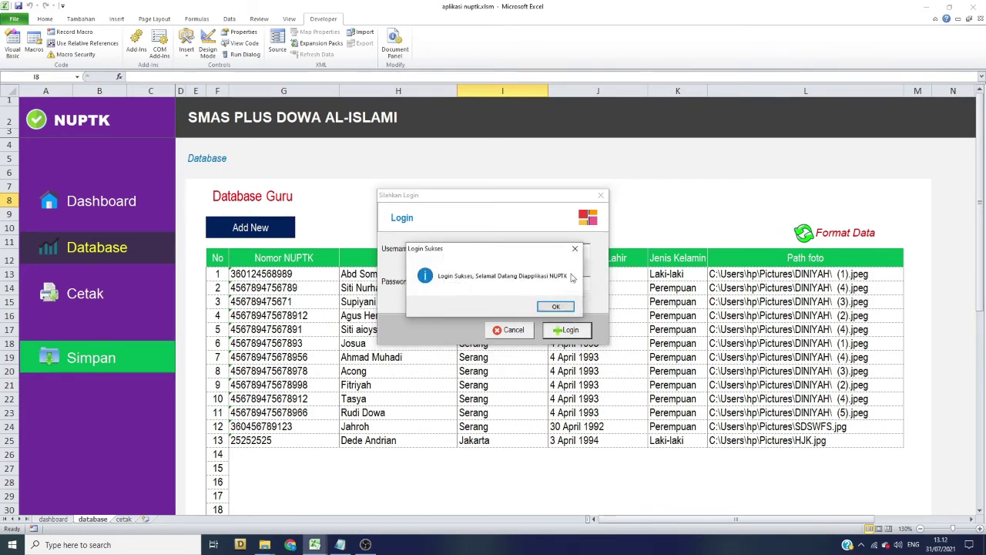
{"action": "left_click", "coordinate": [546, 305]}
{"action": "left_click", "coordinate": [925, 6]}
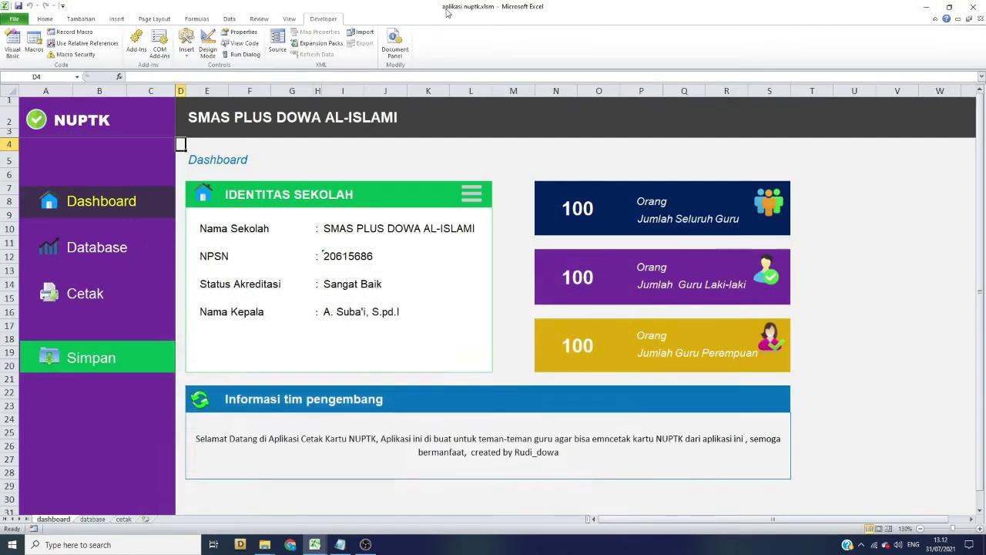
{"action": "mouse_move", "coordinate": [315, 545]}
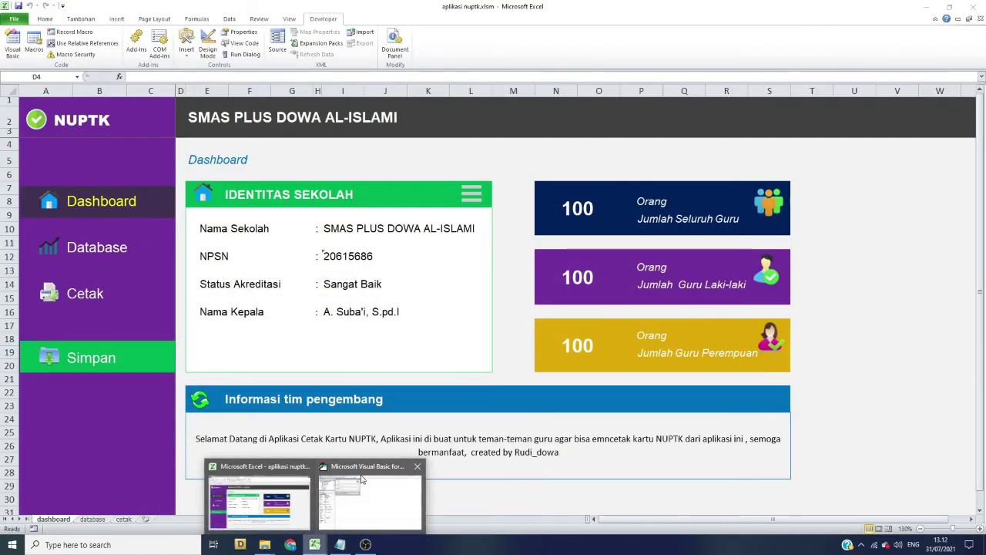
{"action": "left_click", "coordinate": [371, 493]}
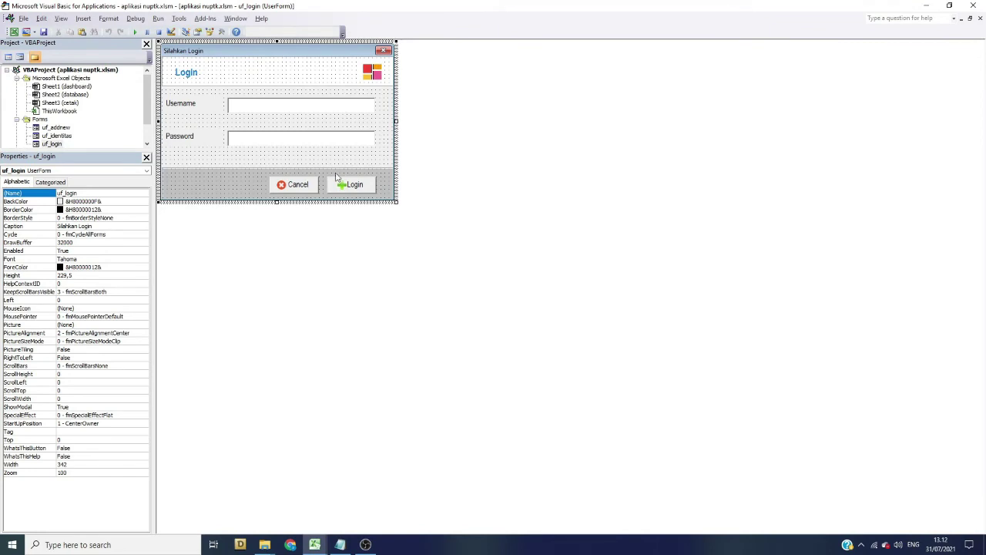
Write ThisWorkbook.Quit in the Cancel button's cmdcancel_Click procedure.
{"action": "left_click", "coordinate": [309, 183]}
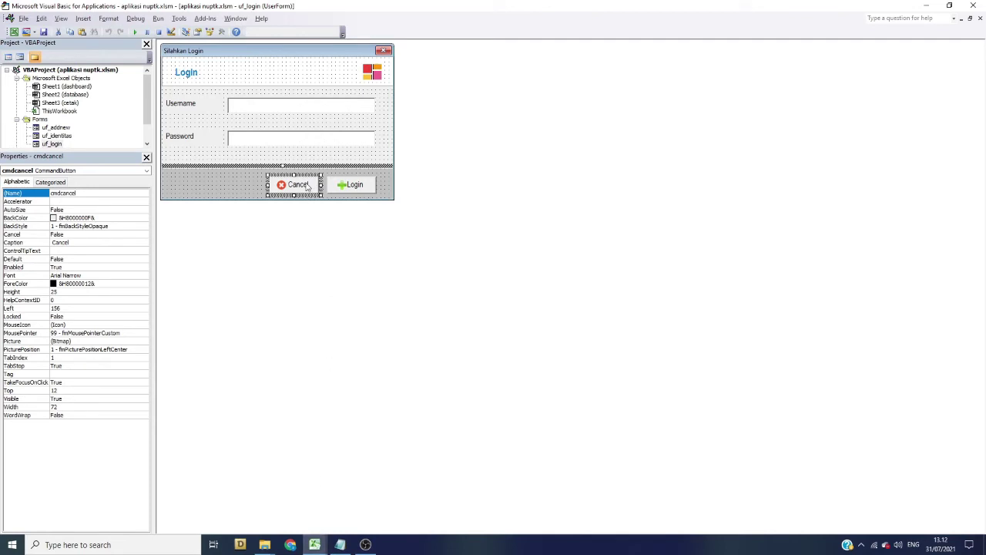
{"action": "double_click", "coordinate": [310, 185]}
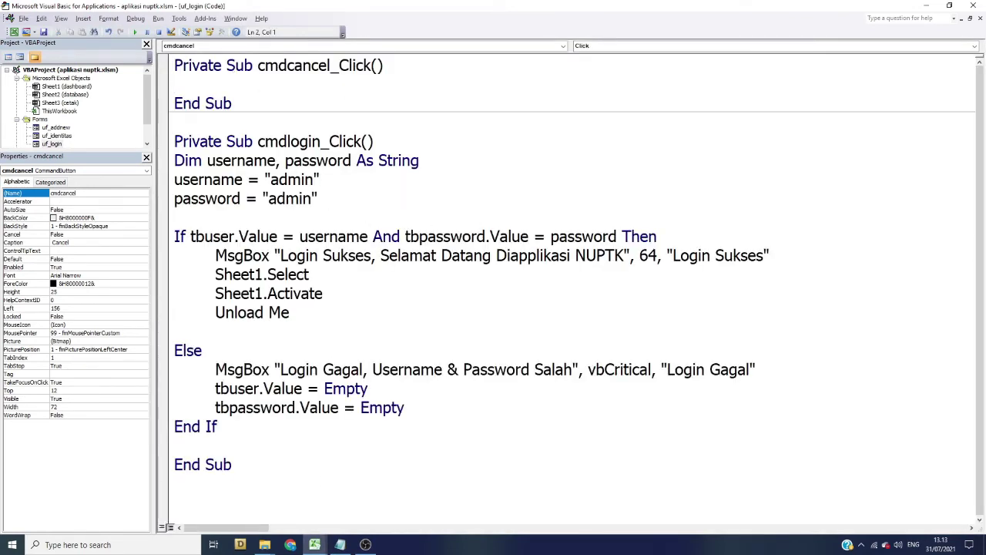
{"action": "type", "text": "thi"}
{"action": "key", "text": "ctrl+space"}
{"action": "type", "text": ".q"}
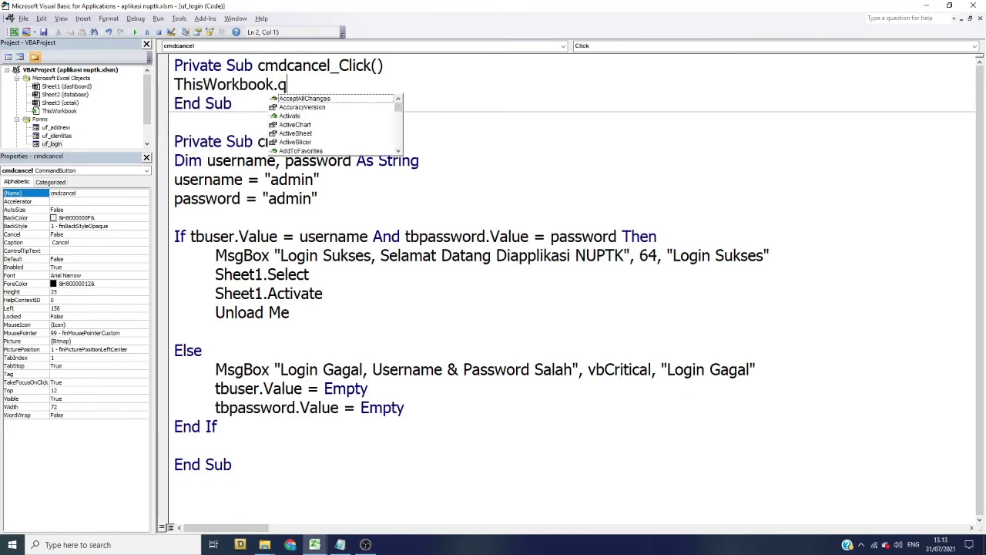
{"action": "type", "text": "q"}
{"action": "key", "text": "BackSpace"}
{"action": "type", "text": "e"}
{"action": "key", "text": "BackSpace"}
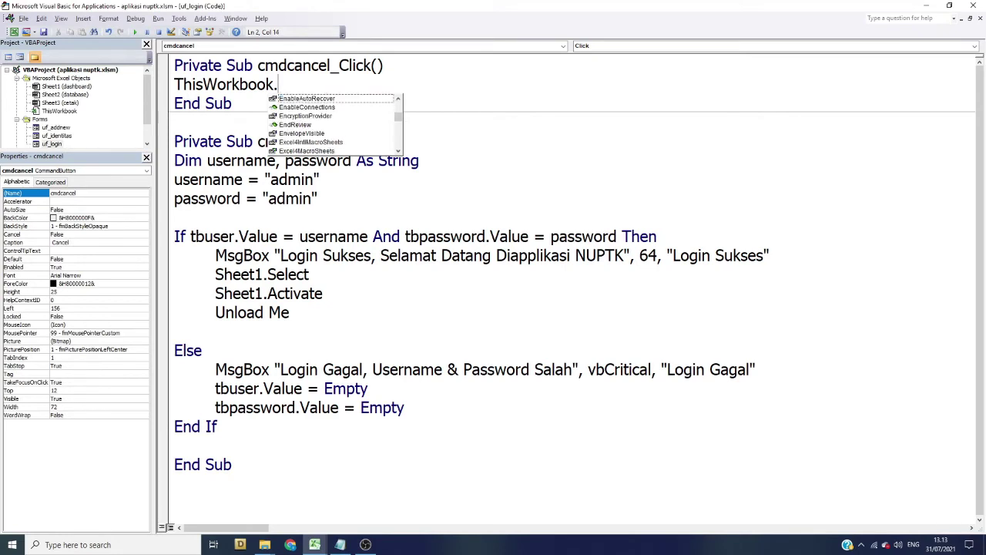
{"action": "type", "text": "quite"}
{"action": "key", "text": "Return"}
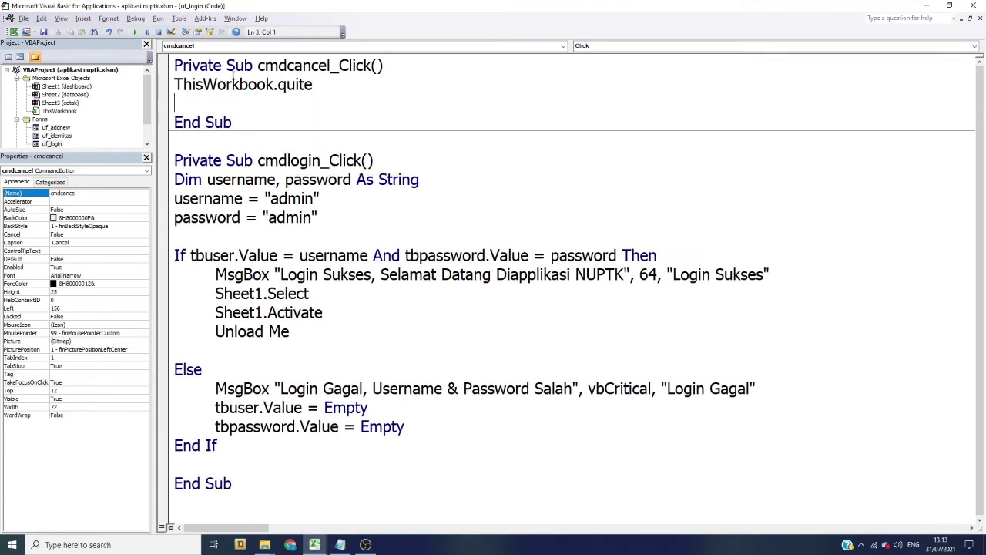
{"action": "key", "text": "Up"}
{"action": "key", "text": "End"}
{"action": "key", "text": "BackSpace"}
{"action": "key", "text": "Down"}
Add ThisWorkbook.Save above the Quit line and remove the empty line before End Sub.
{"action": "key", "text": "Return"}
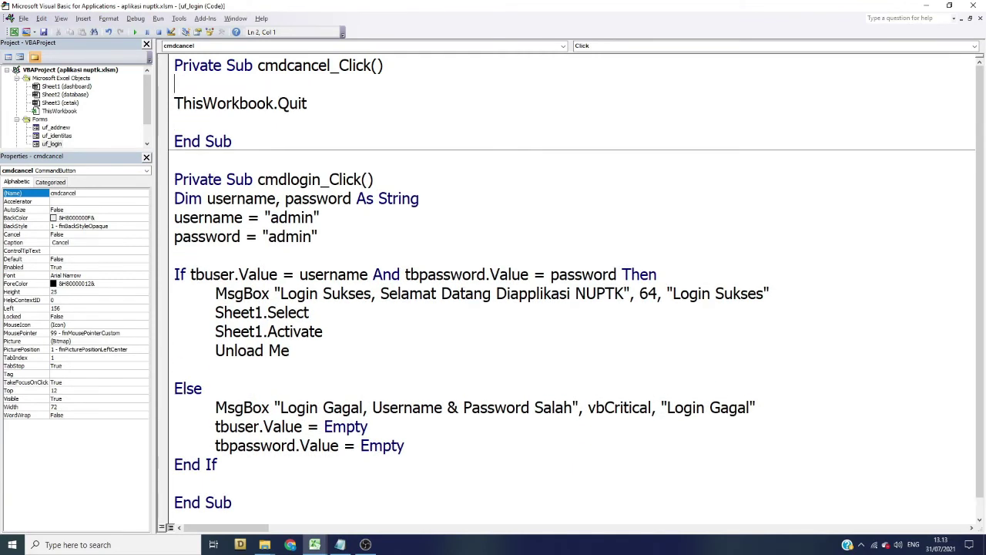
{"action": "type", "text": "this"}
{"action": "key", "text": "ctrl+space"}
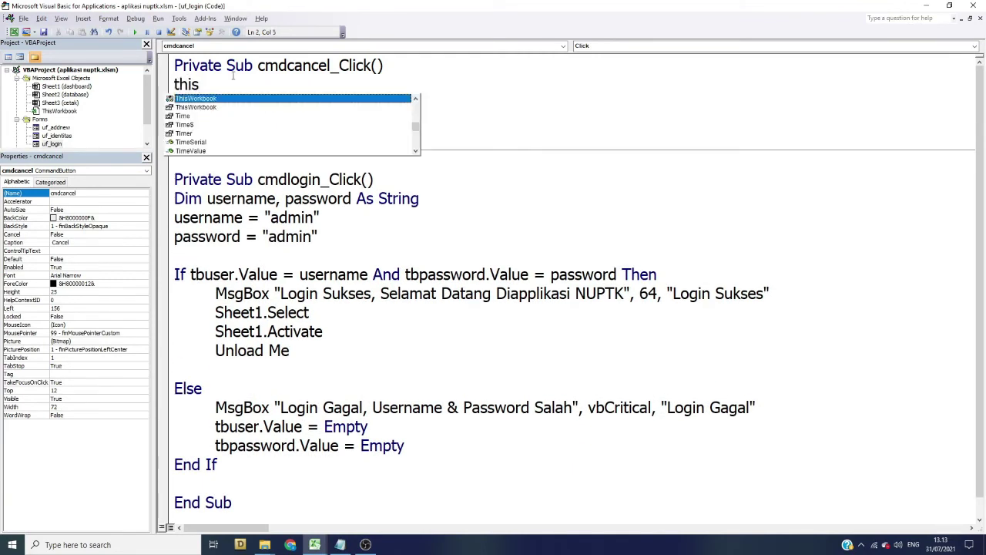
{"action": "type", "text": ".save"}
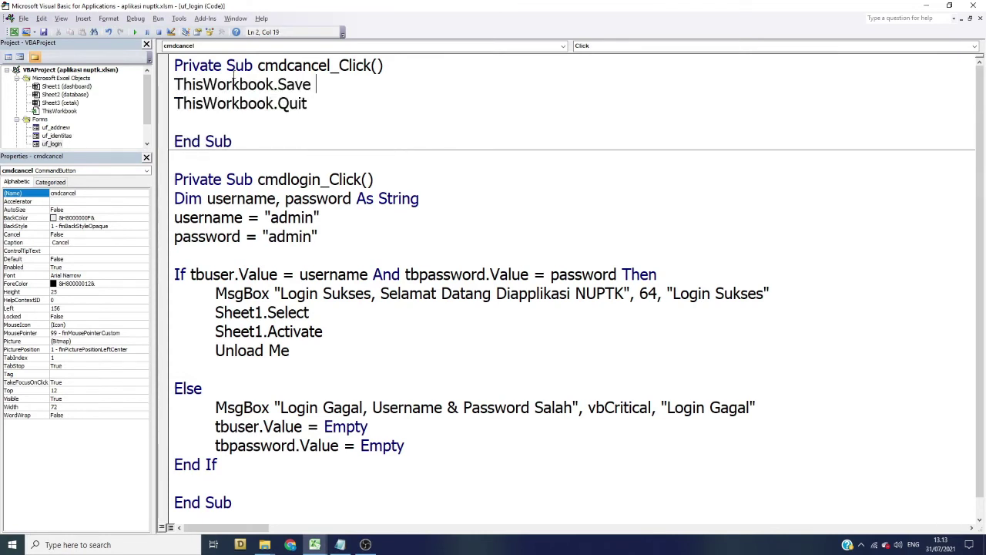
{"action": "left_click", "coordinate": [506, 159]}
{"action": "key", "text": "Delete"}
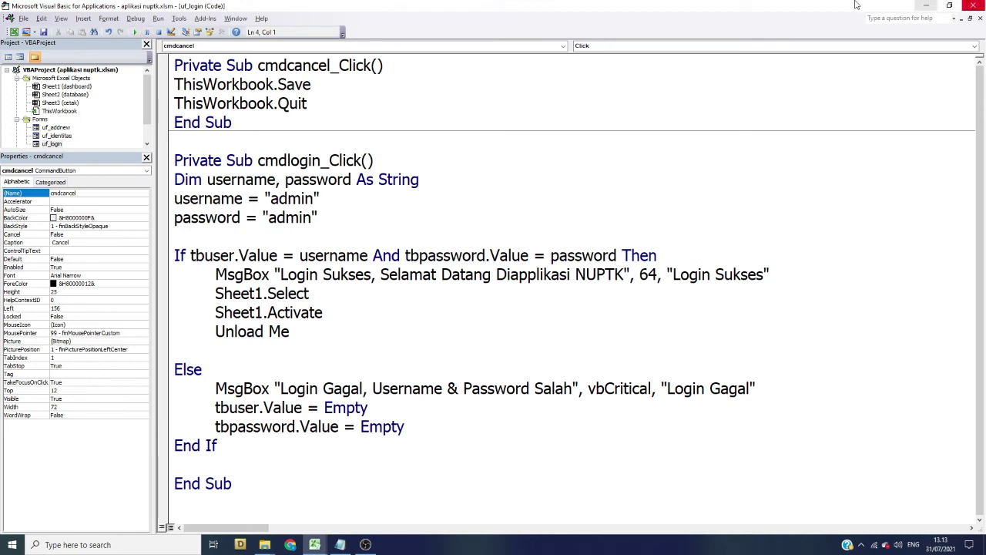
Test Cancel on the running form, hit the ThisWorkbook.Quit compile error, and reset the code.
{"action": "left_click", "coordinate": [135, 32]}
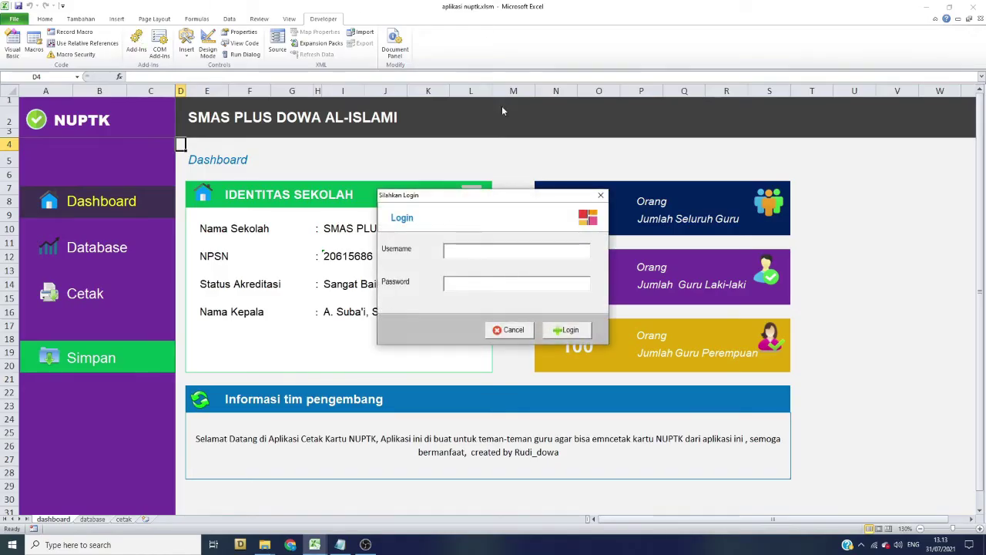
{"action": "left_click", "coordinate": [510, 331]}
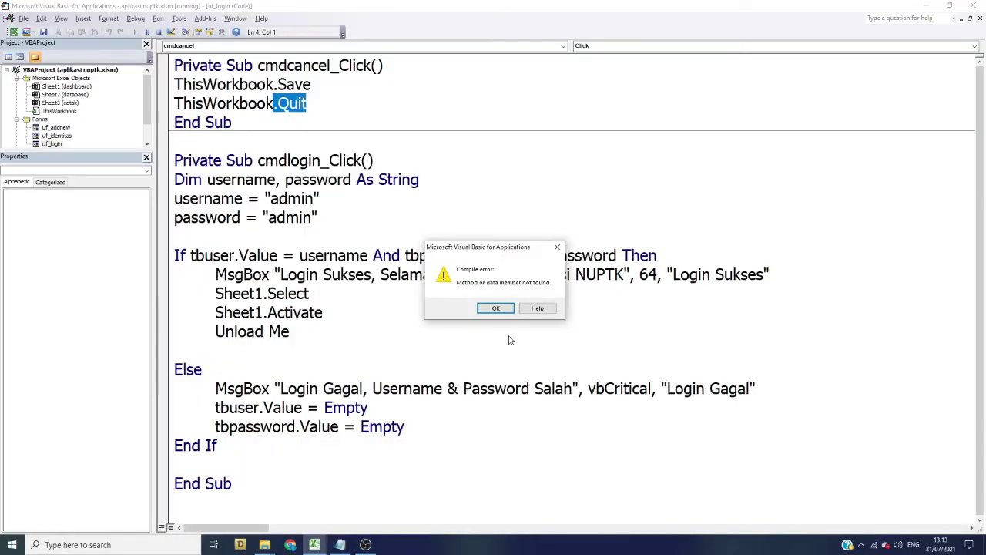
{"action": "left_click", "coordinate": [478, 308]}
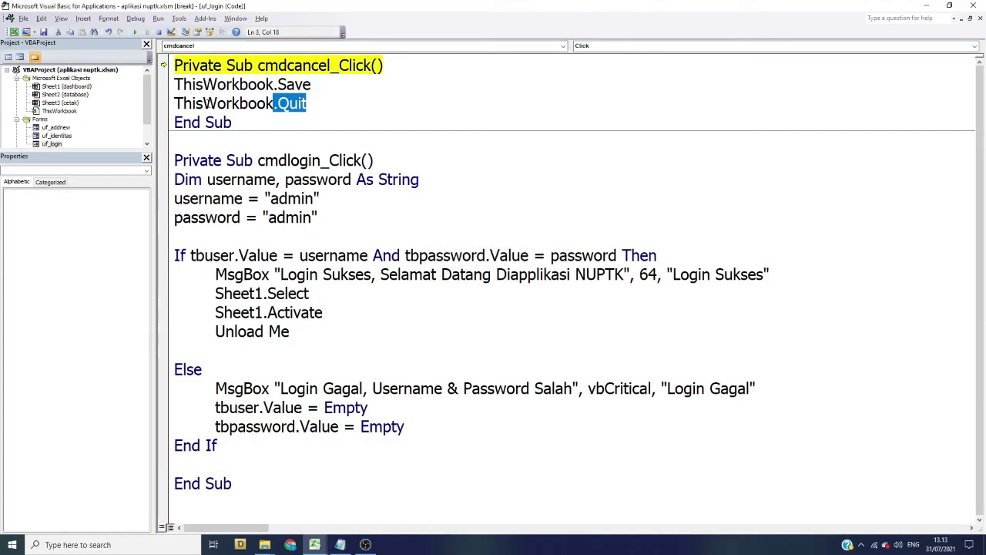
{"action": "left_click_drag", "start_coordinate": [203, 102], "coordinate": [175, 104]}
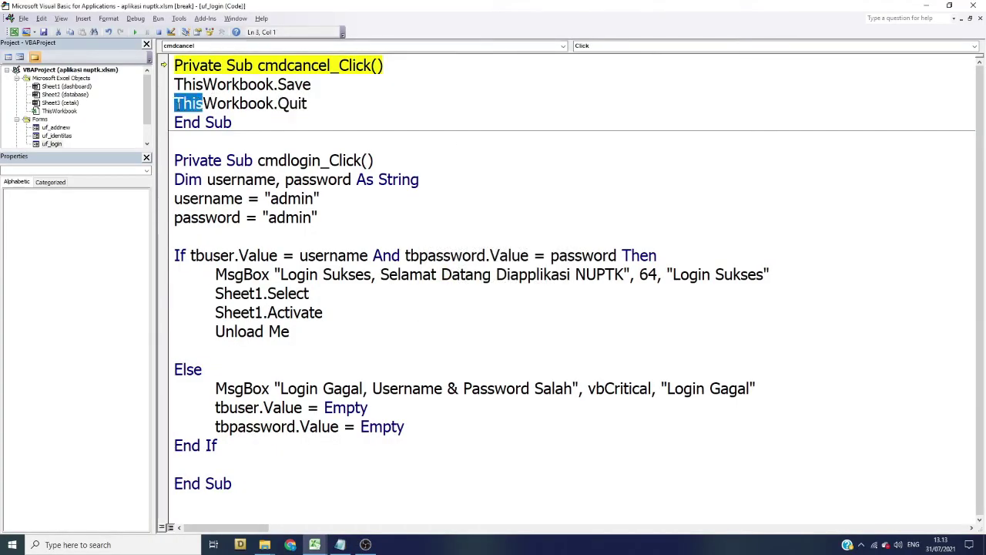
{"action": "left_click", "coordinate": [177, 110]}
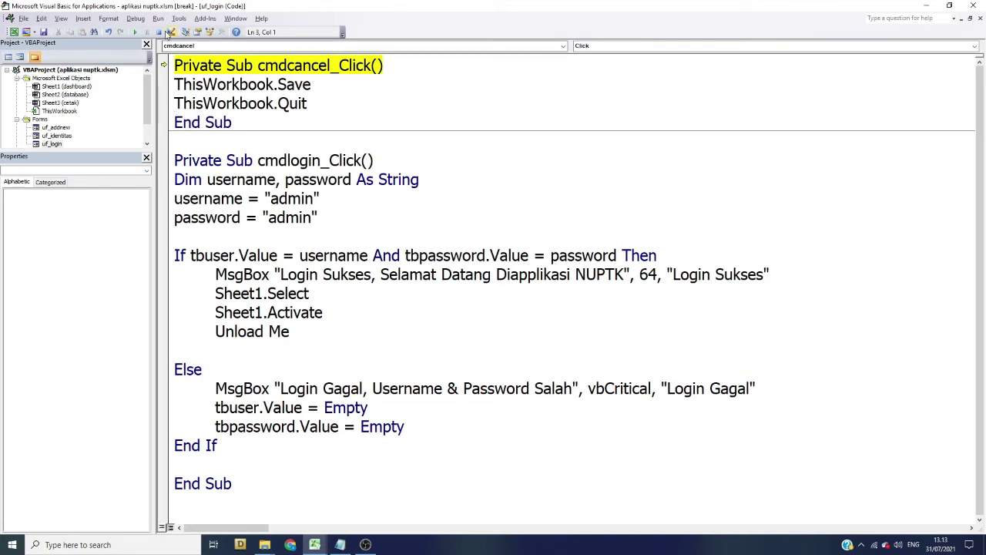
{"action": "left_click", "coordinate": [159, 31]}
Replace ThisWorkbook.Quit with Application.Quit in cmdcancel_Click and run the login form again.
{"action": "double_click", "coordinate": [302, 188]}
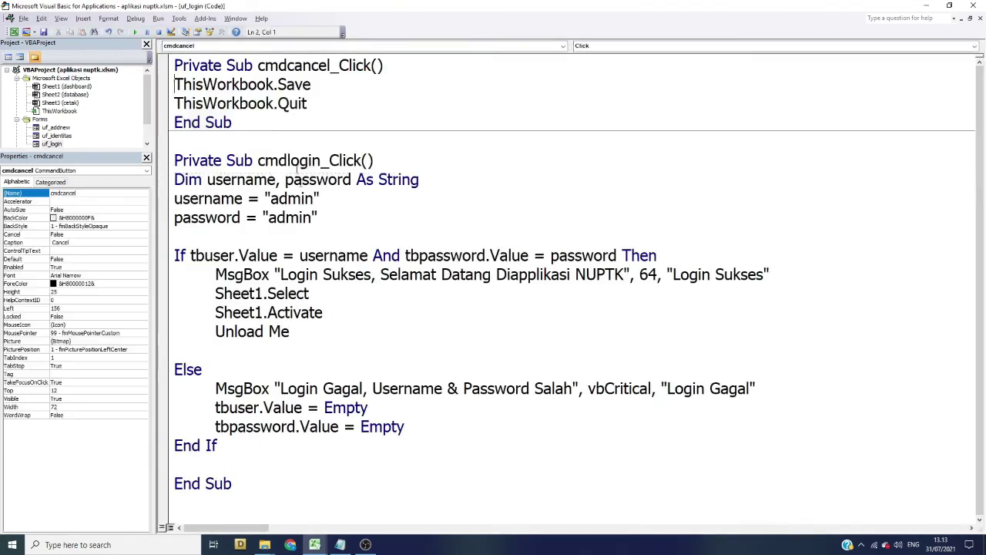
{"action": "left_click_drag", "start_coordinate": [174, 103], "coordinate": [392, 102]}
{"action": "type", "text": "a"}
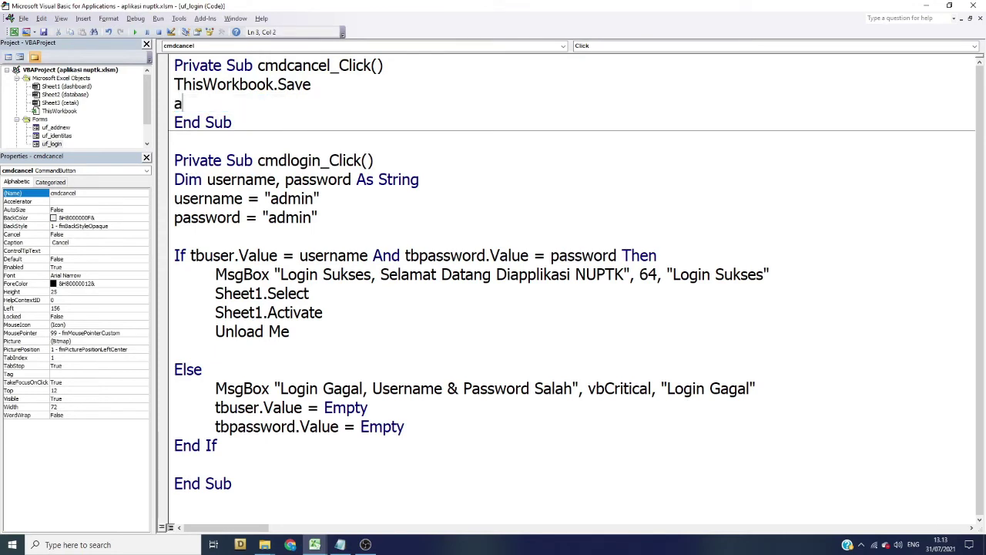
{"action": "type", "text": "ppl."}
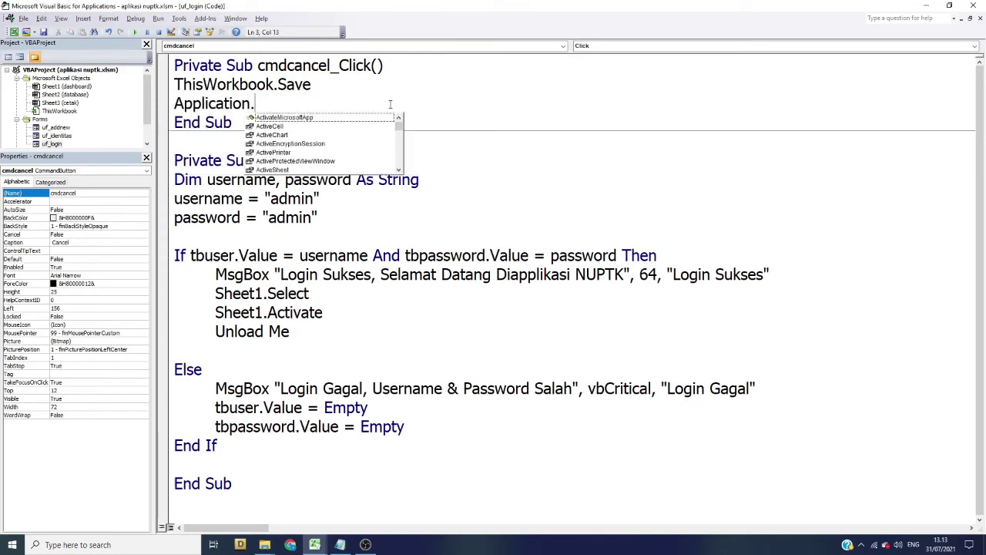
{"action": "type", "text": "w"}
{"action": "key", "text": "BackSpace"}
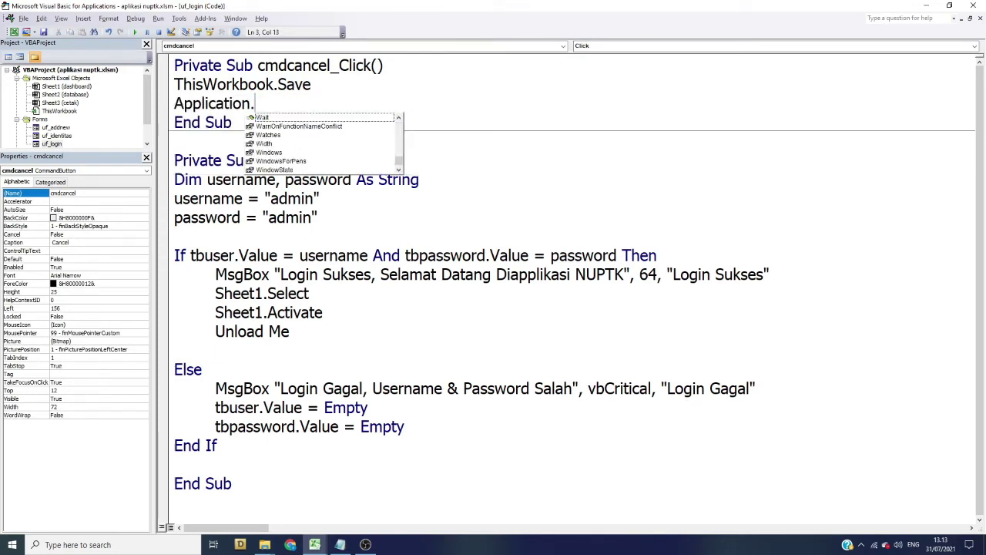
{"action": "type", "text": "th"}
{"action": "key", "text": "Down"}
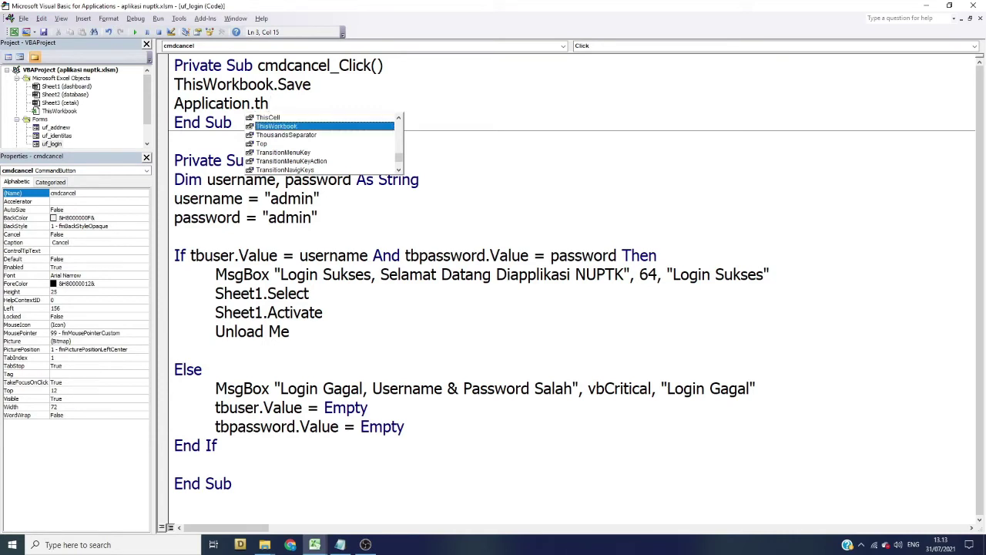
{"action": "type", "text": ".q"}
{"action": "key", "text": "BackSpace"}
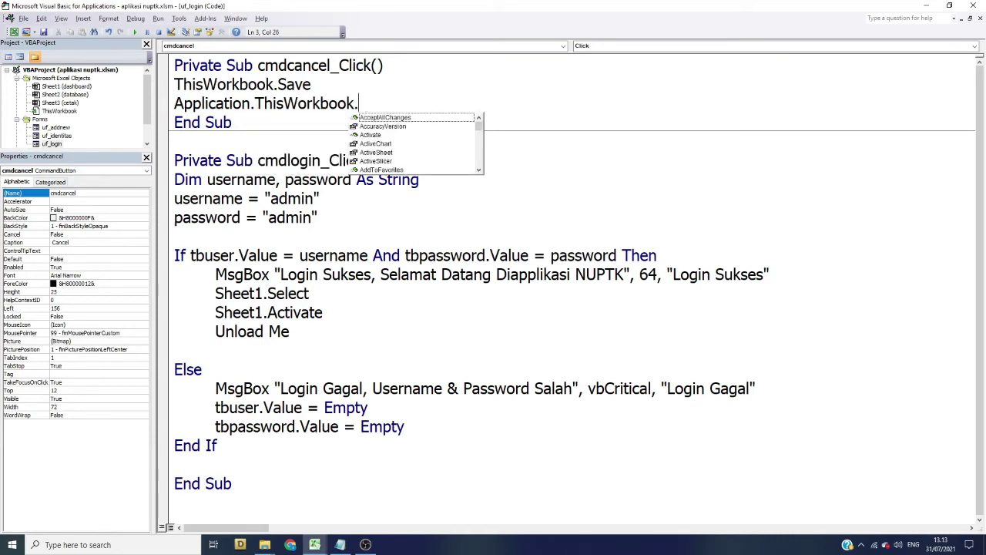
{"action": "key", "text": "BackSpace"}
{"action": "key", "text": "BackSpace"}
{"action": "key", "text": "BackSpace"}
{"action": "key", "text": "BackSpace"}
{"action": "key", "text": "BackSpace"}
{"action": "key", "text": "BackSpace"}
{"action": "key", "text": "BackSpace"}
{"action": "key", "text": "BackSpace"}
{"action": "type", "text": "q"}
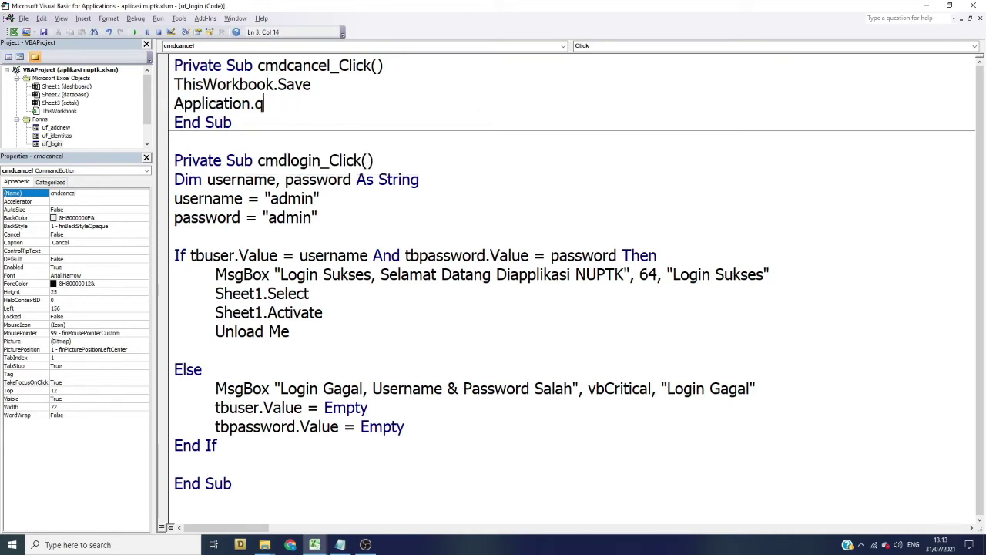
{"action": "key", "text": "Tab"}
{"action": "left_click", "coordinate": [135, 32]}
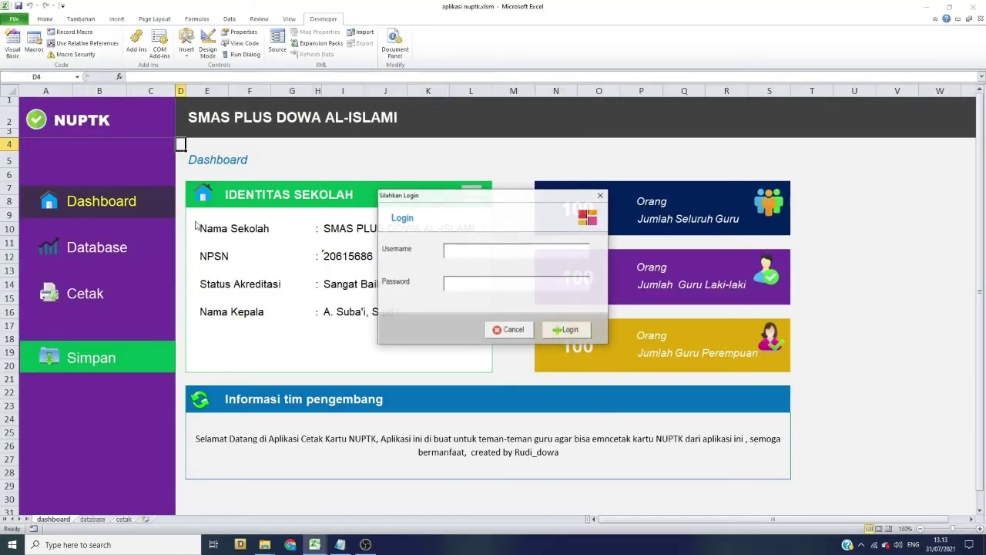
Cancel the login form so Excel closes, then reopen aplikasi nuptk.xlsm from the kartu nuptk folder.
{"action": "left_click", "coordinate": [507, 330]}
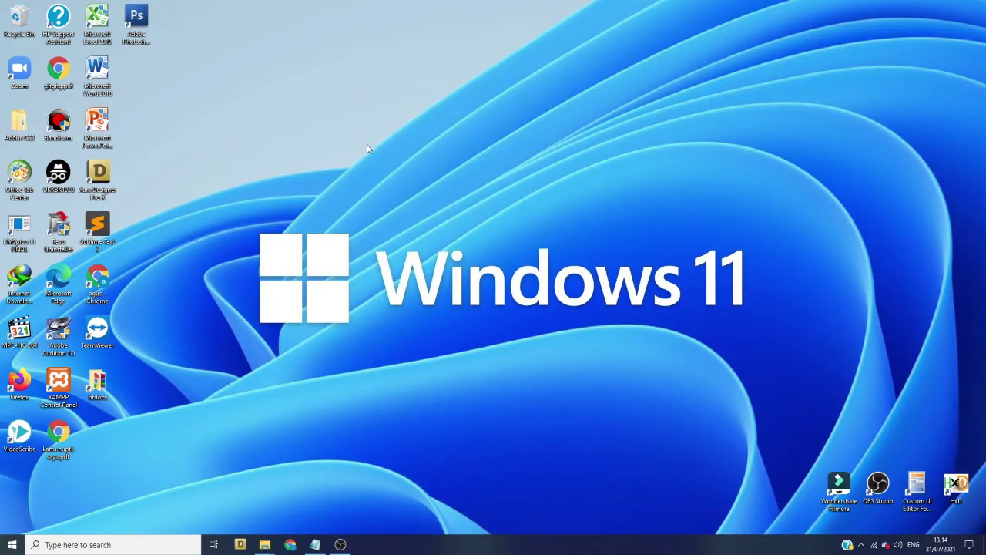
{"action": "mouse_move", "coordinate": [264, 545]}
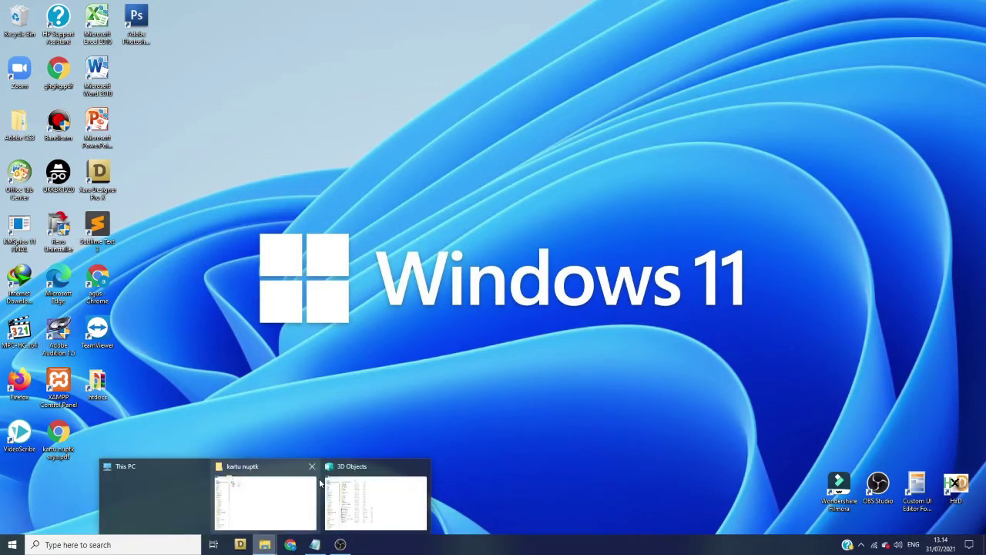
{"action": "left_click", "coordinate": [270, 477]}
{"action": "double_click", "coordinate": [178, 79]}
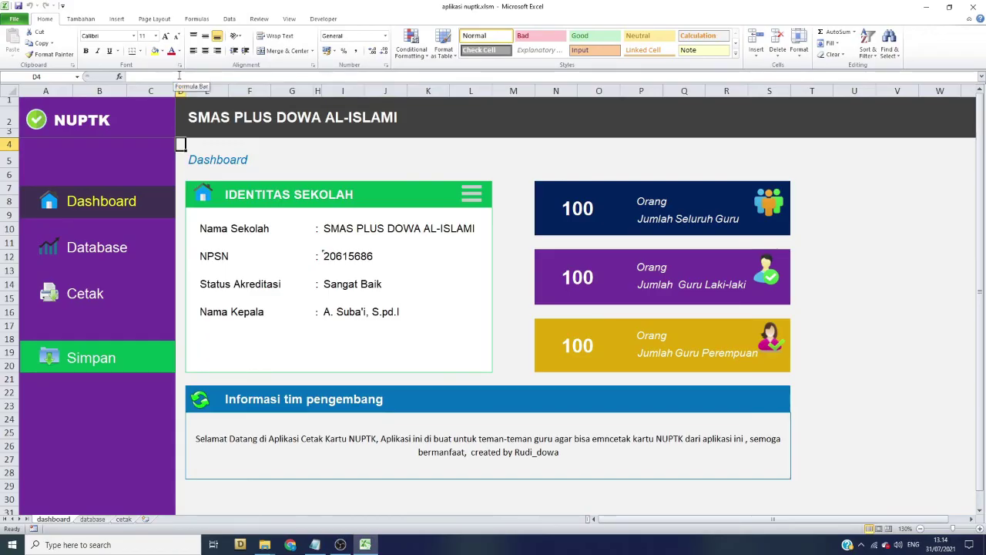
{"action": "left_click", "coordinate": [851, 213]}
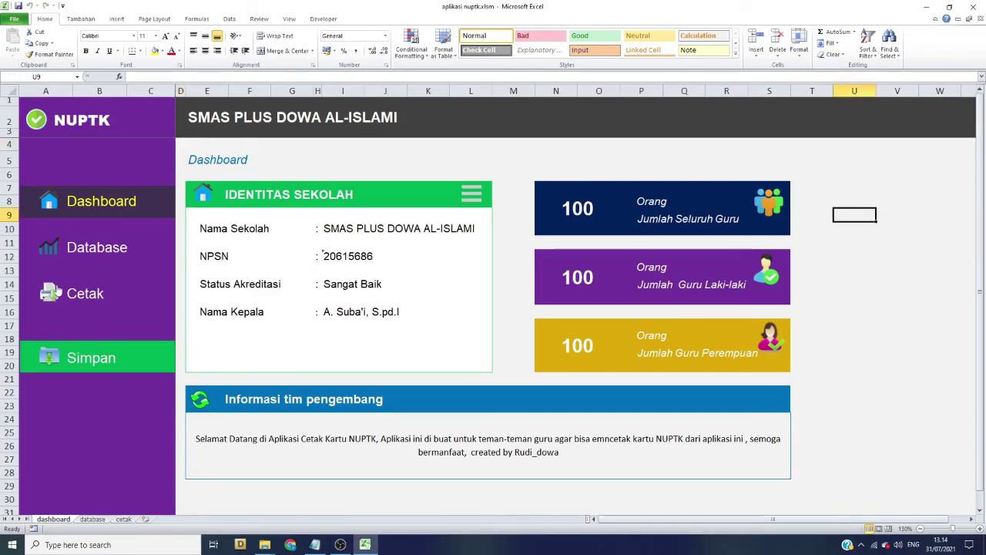
Open the Visual Basic editor from Developer and display the empty ThisWorkbook code module.
{"action": "left_click", "coordinate": [331, 19]}
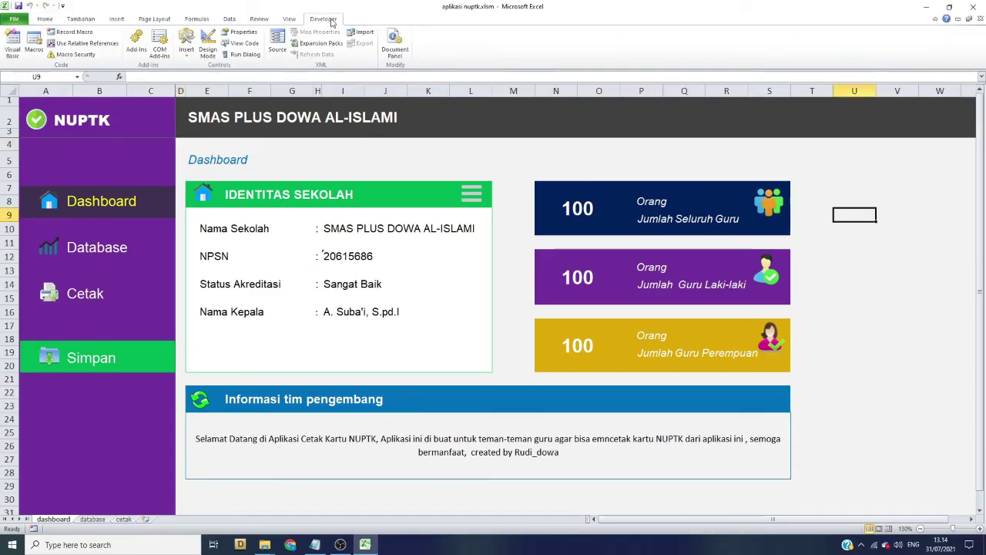
{"action": "left_click", "coordinate": [6, 54]}
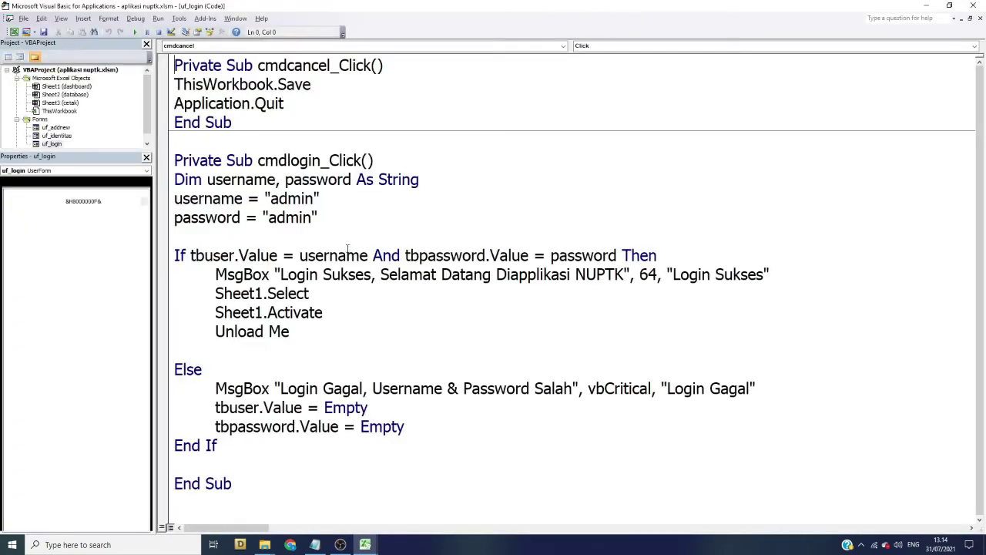
{"action": "double_click", "coordinate": [53, 144]}
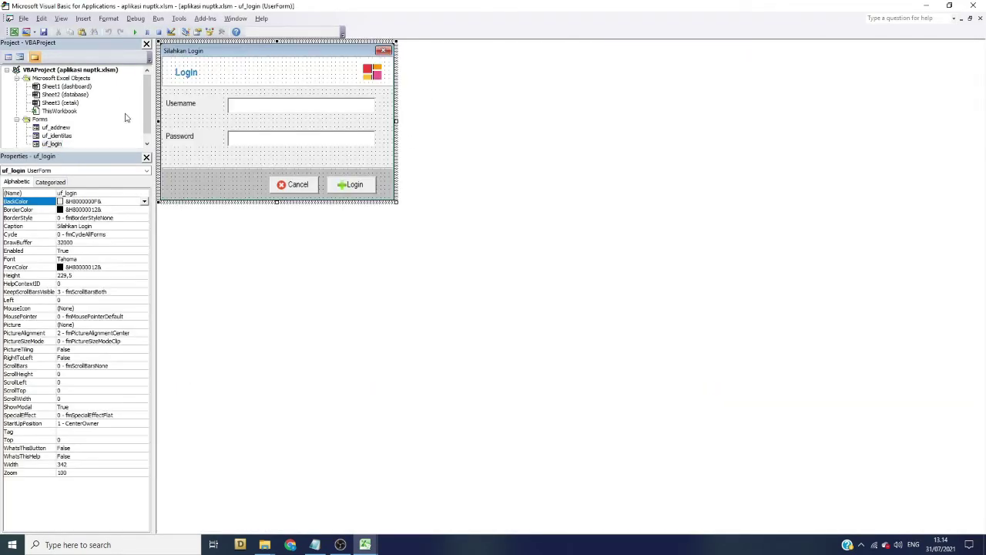
{"action": "left_click", "coordinate": [926, 5]}
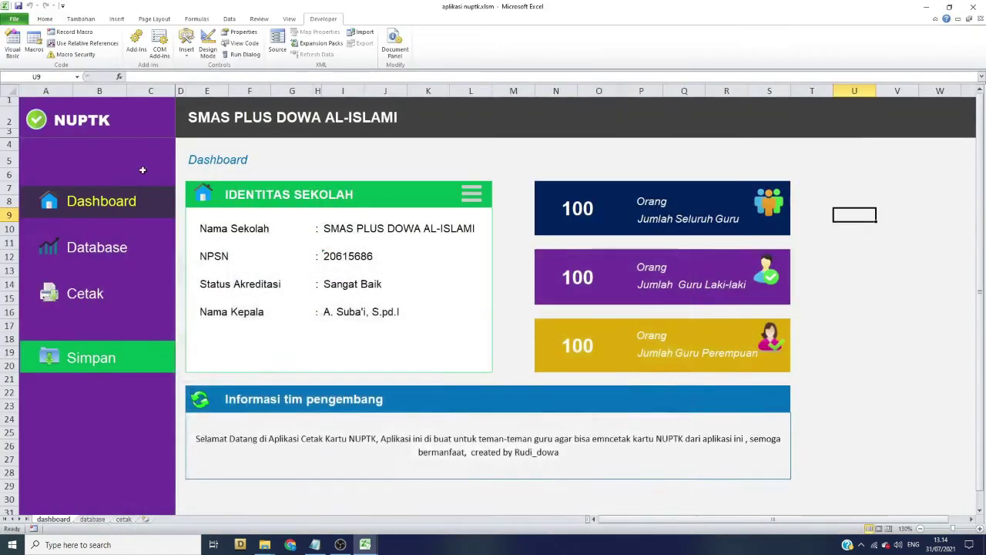
{"action": "double_click", "coordinate": [543, 159]}
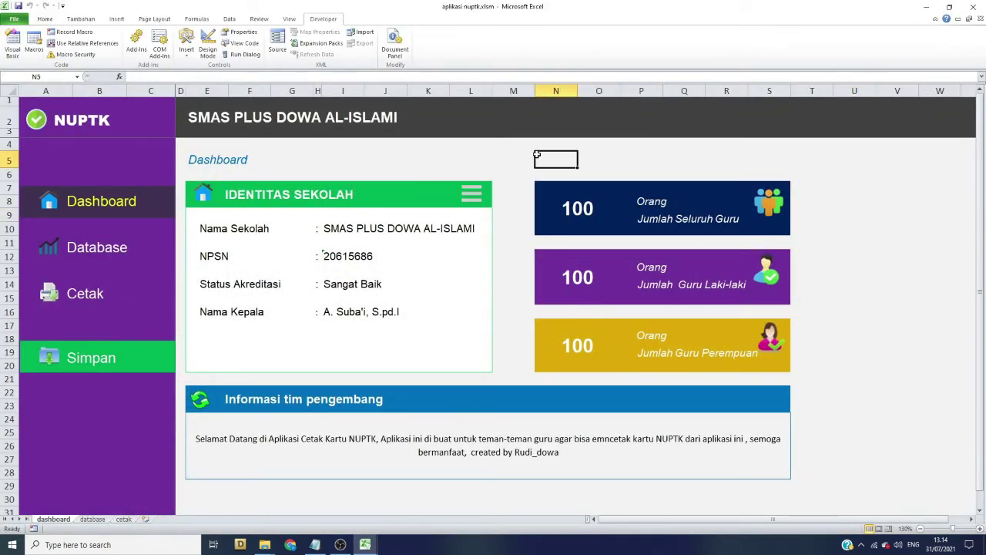
{"action": "left_click", "coordinate": [491, 162]}
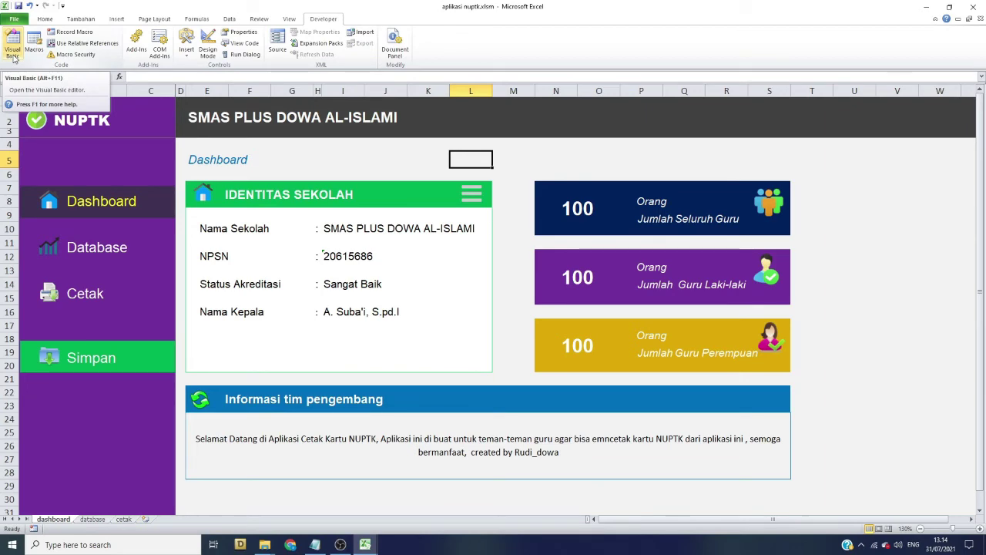
{"action": "left_click", "coordinate": [13, 52]}
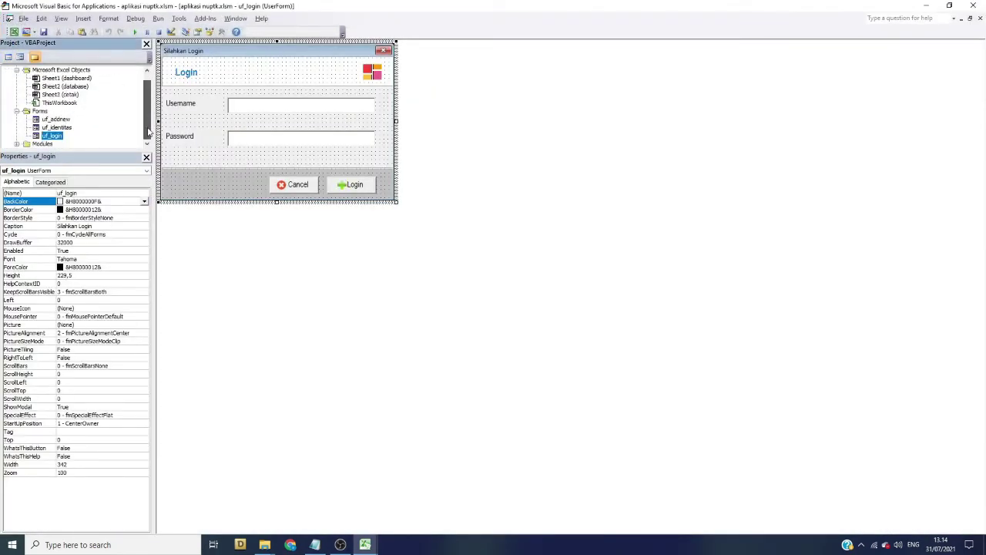
{"action": "double_click", "coordinate": [62, 103]}
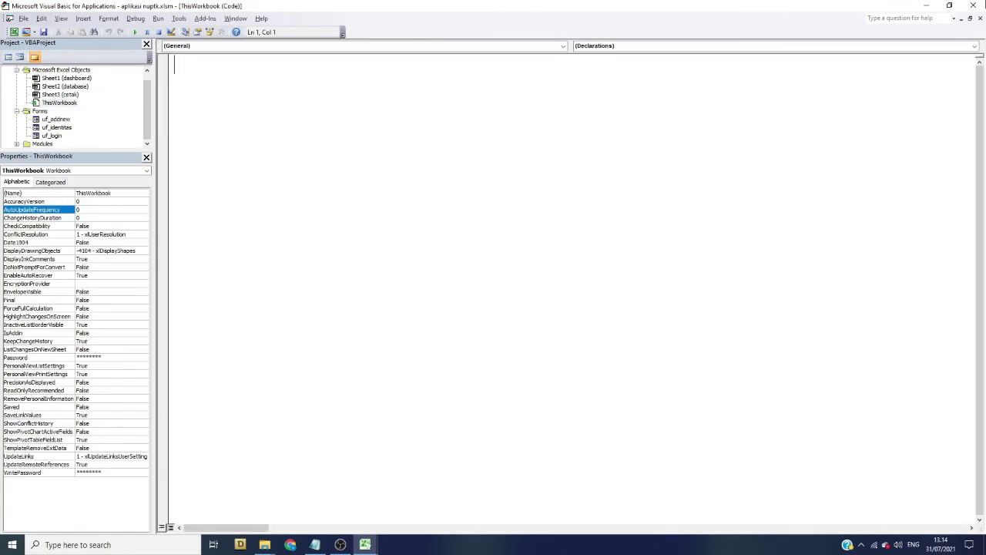
Create a Workbook_Open event procedure in the ThisWorkbook module.
{"action": "key", "text": "alt+q"}
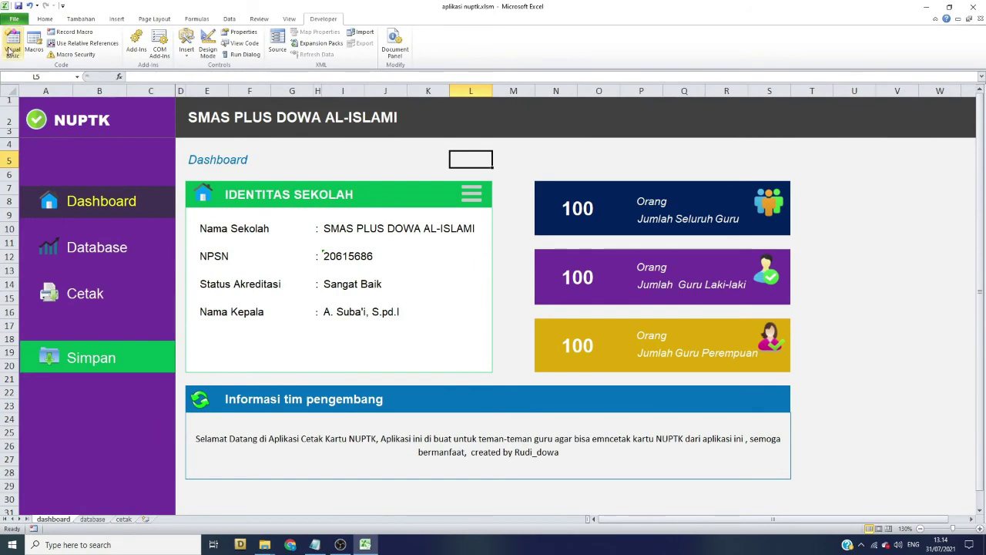
{"action": "left_click", "coordinate": [12, 42]}
{"action": "left_click", "coordinate": [69, 103]}
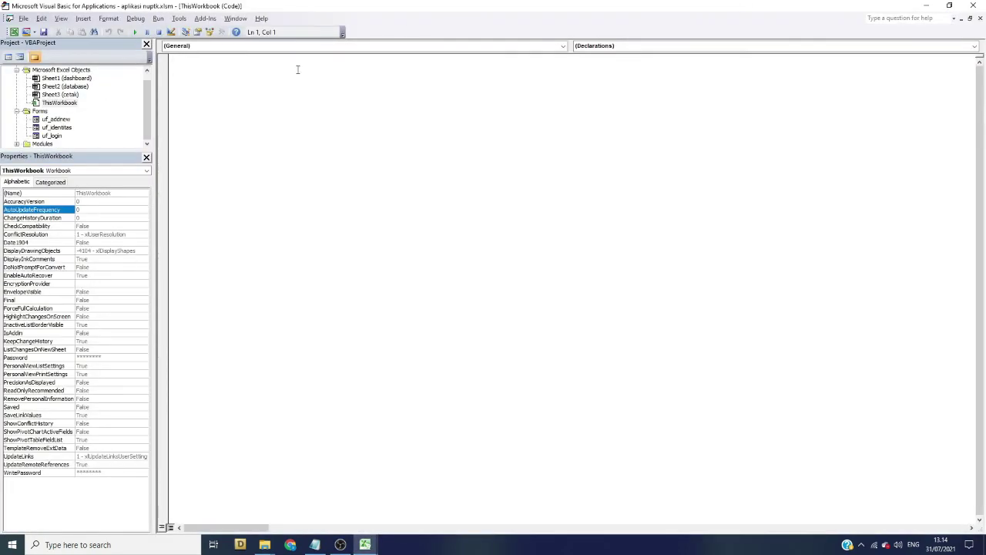
{"action": "left_click", "coordinate": [477, 46]}
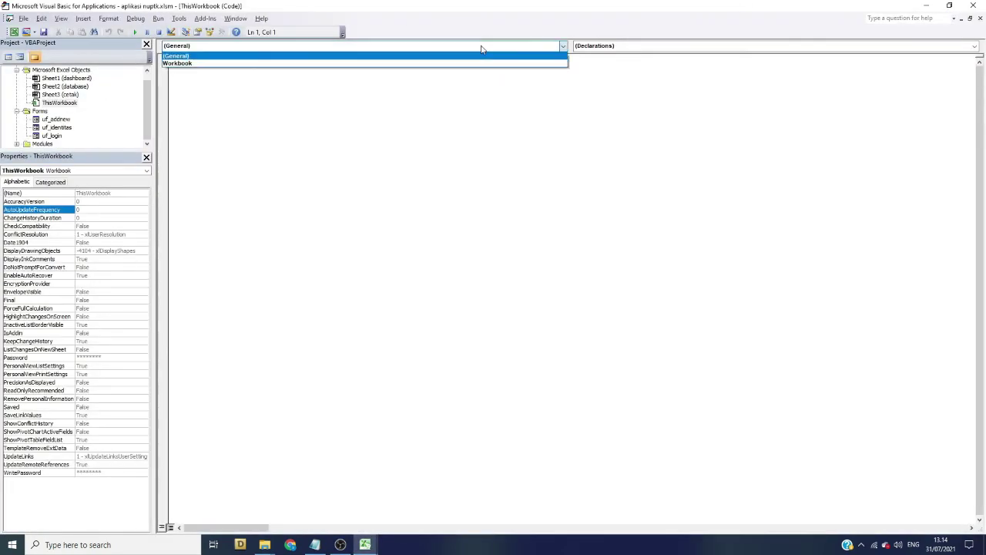
{"action": "left_click", "coordinate": [221, 63]}
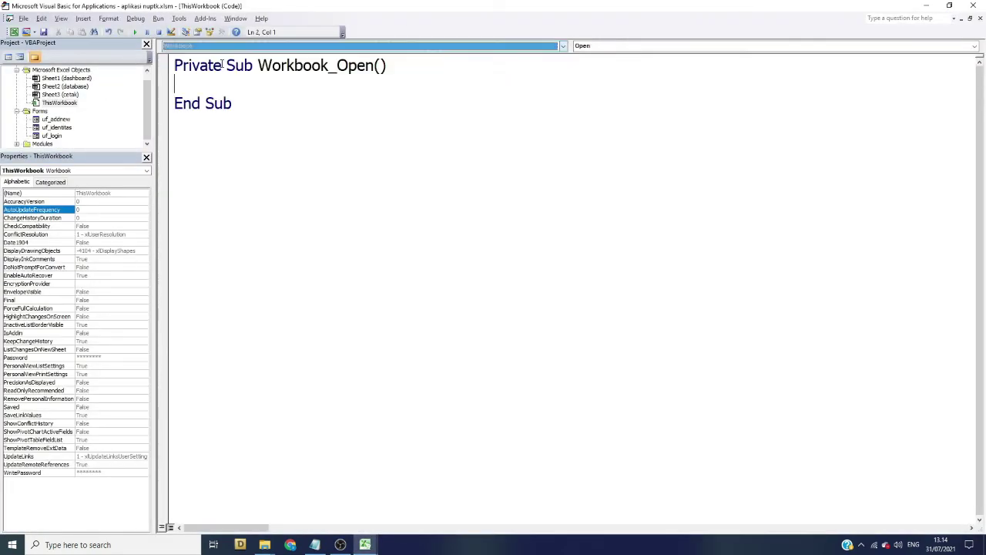
{"action": "left_click", "coordinate": [625, 46]}
{"action": "left_click", "coordinate": [406, 79]}
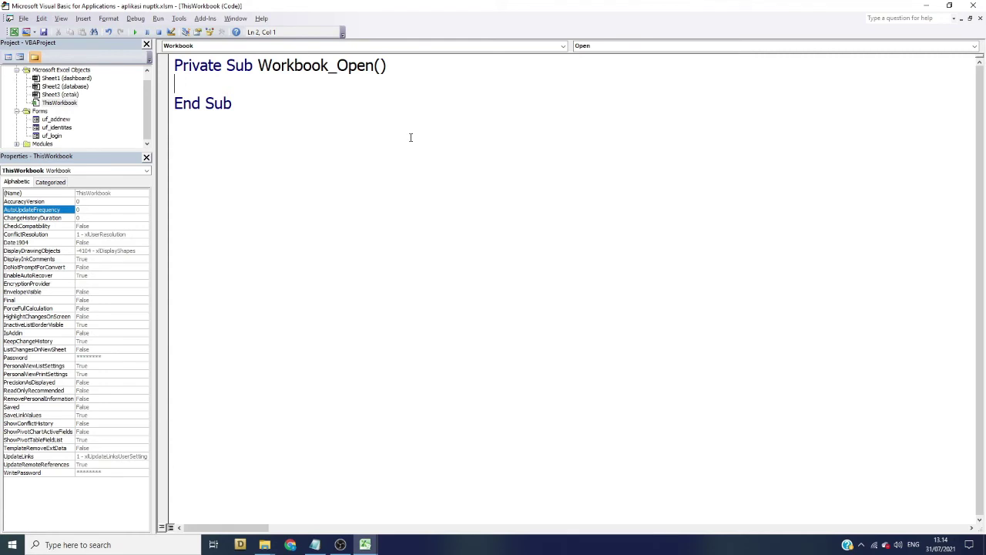
Add the line Application.Visible = False inside Workbook_Open.
{"action": "type", "text": "pa"}
{"action": "key", "text": "BackSpace"}
{"action": "key", "text": "BackSpace"}
{"action": "type", "text": "app"}
{"action": "key", "text": "ctrl+space"}
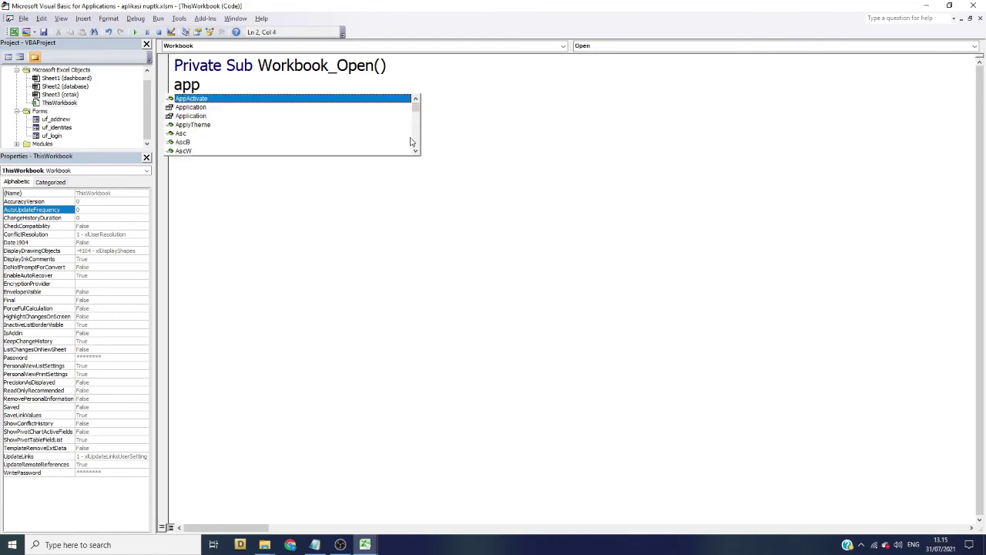
{"action": "key", "text": "Down"}
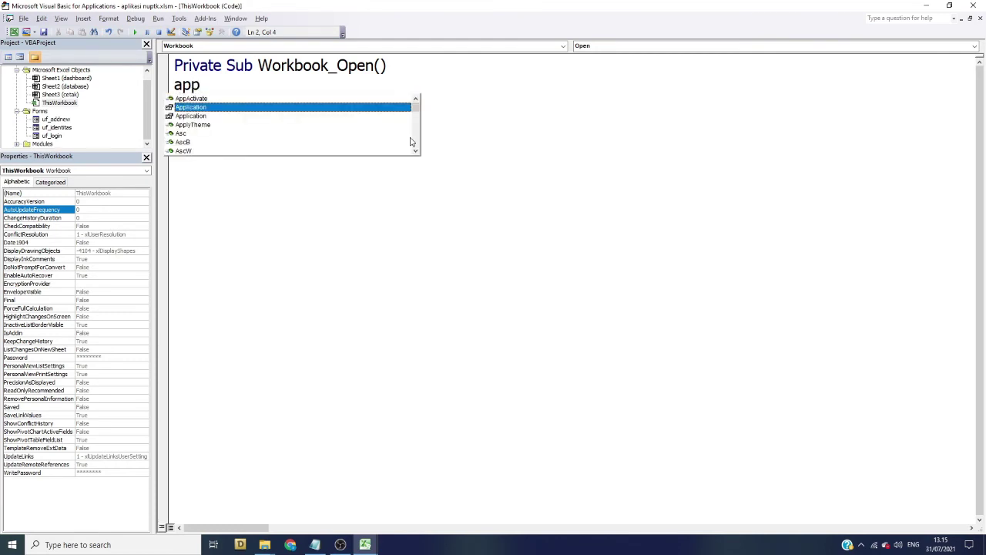
{"action": "key", "text": "Tab"}
{"action": "type", "text": ".vi="}
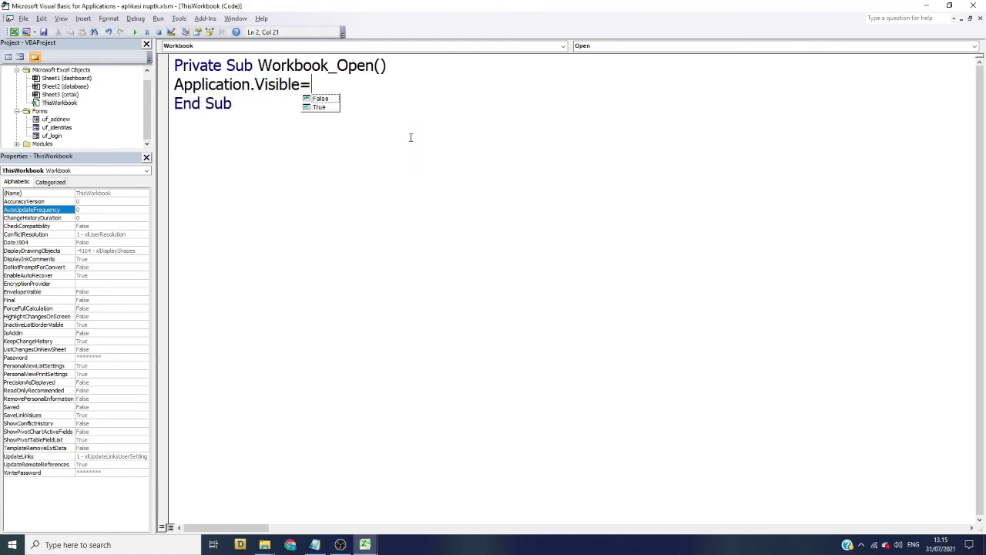
{"action": "type", "text": "fa"}
{"action": "key", "text": "Return"}
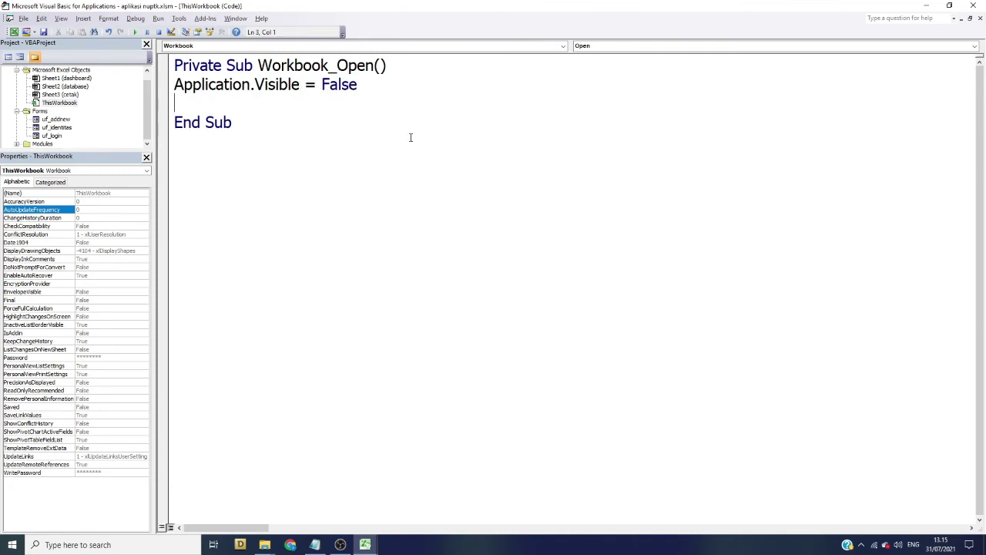
{"action": "key", "text": "Return"}
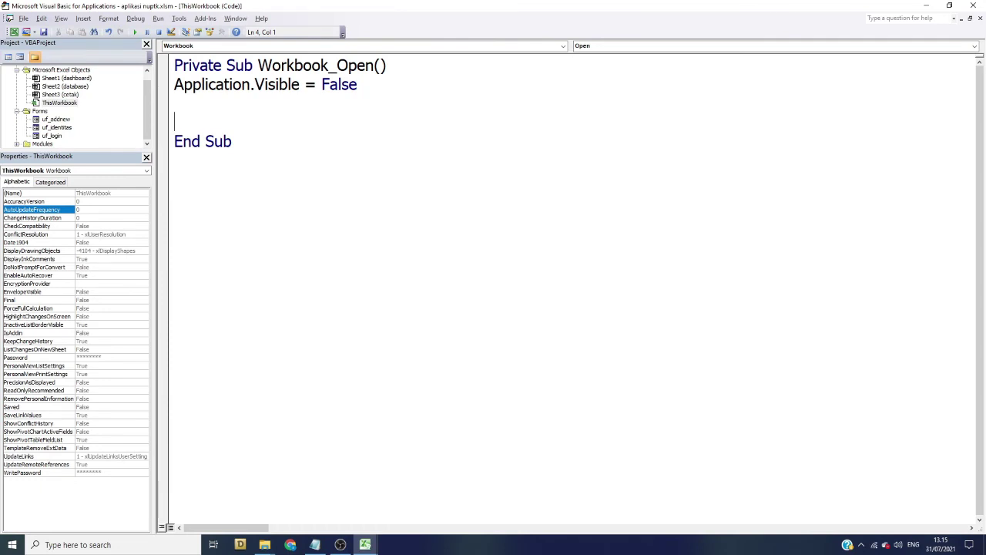
{"action": "key", "text": "BackSpace"}
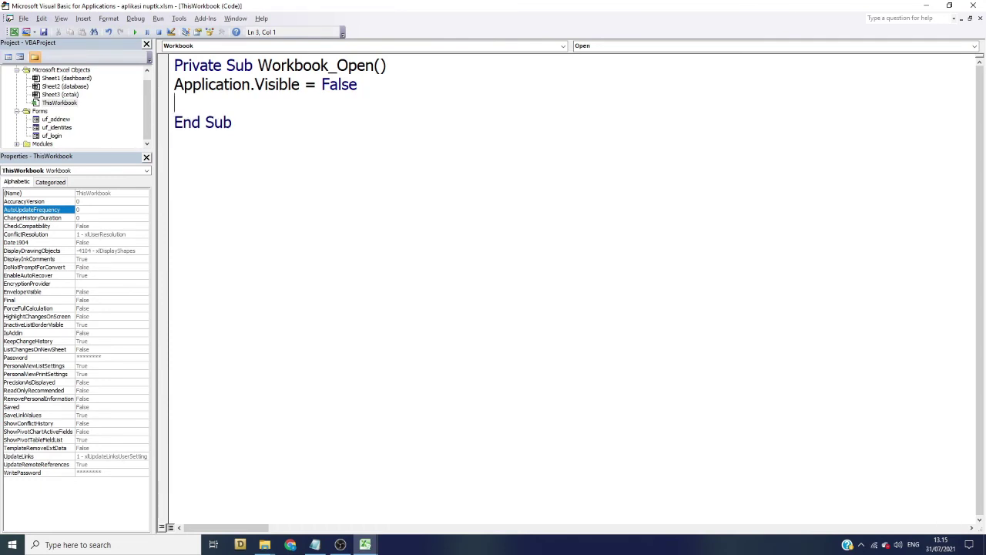
Add uf_login.Show below it so the login form appears on open.
{"action": "type", "text": "uf"}
{"action": "key", "text": "ctrl+space"}
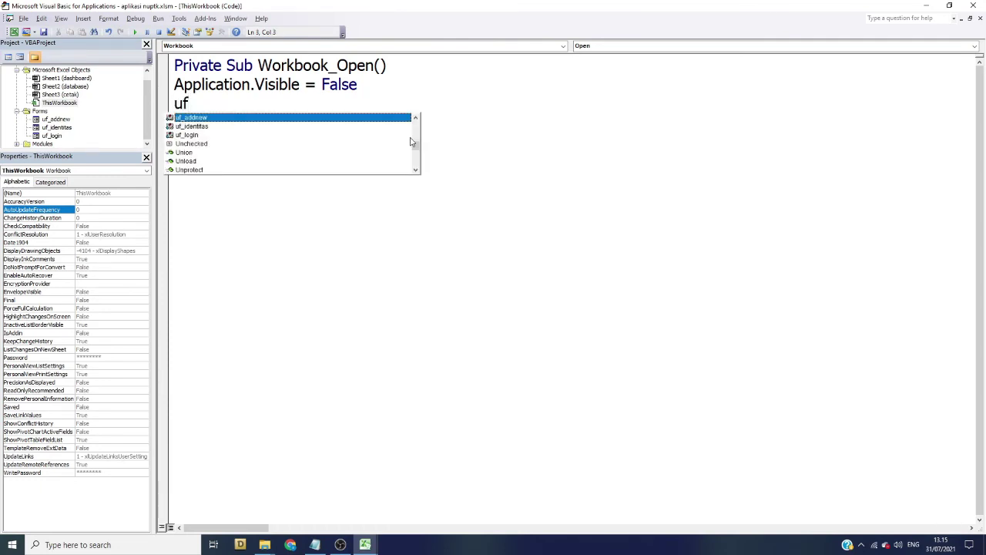
{"action": "key", "text": "Down"}
{"action": "key", "text": "Down"}
{"action": "type", "text": ".sho"}
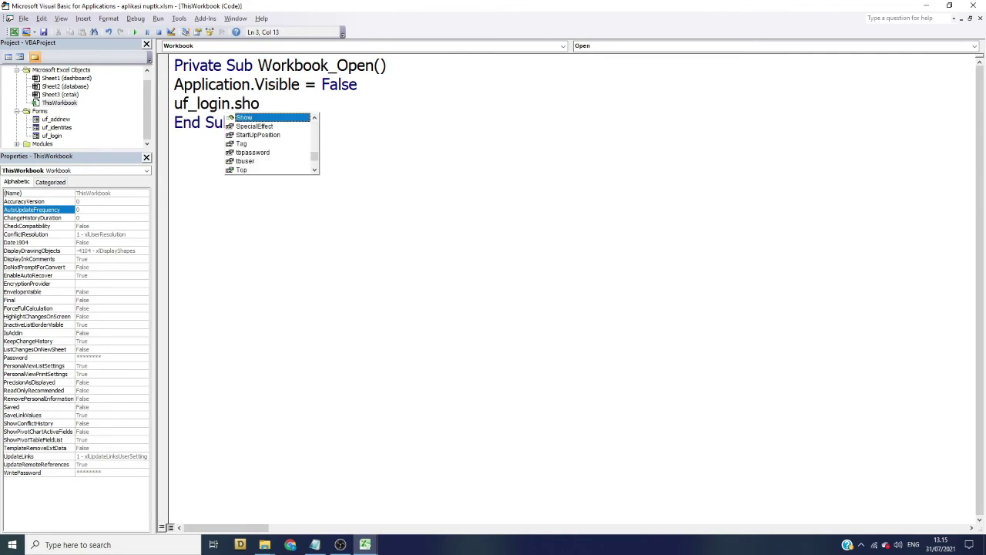
{"action": "type", "text": "w"}
{"action": "left_click", "coordinate": [433, 93]}
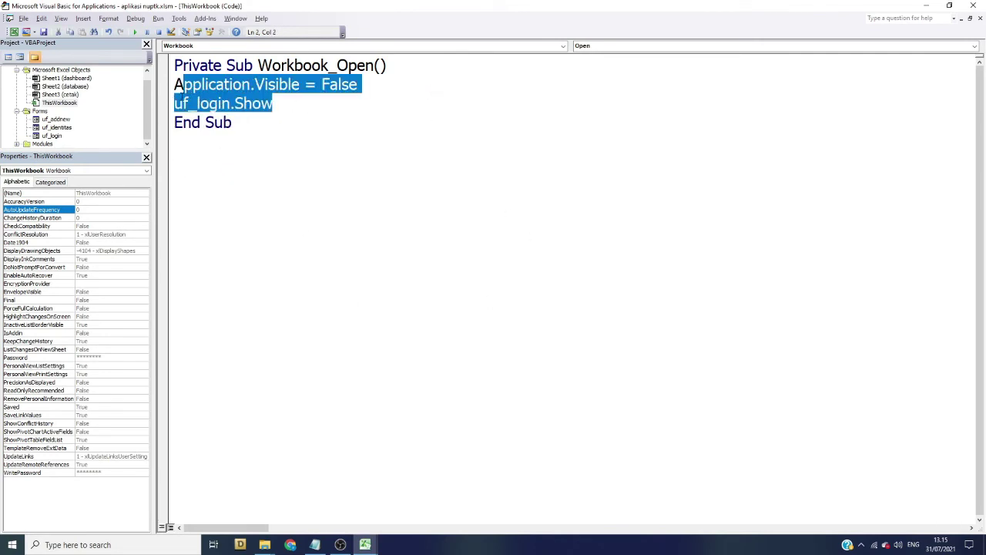
{"action": "left_click_drag", "start_coordinate": [273, 103], "coordinate": [174, 104]}
Open the uf_login Login button's click code at the success MsgBox line.
{"action": "double_click", "coordinate": [52, 136]}
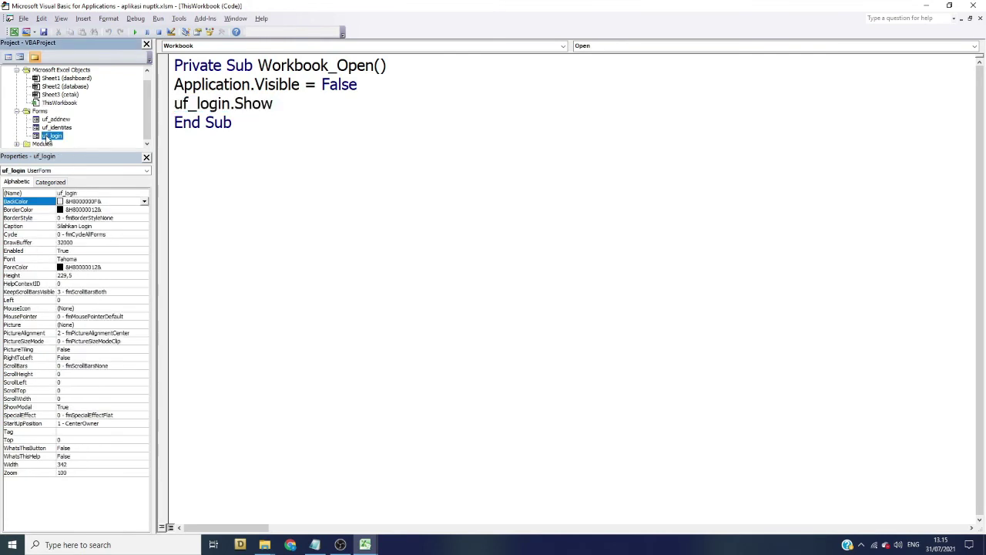
{"action": "left_click", "coordinate": [356, 189]}
{"action": "double_click", "coordinate": [357, 189]}
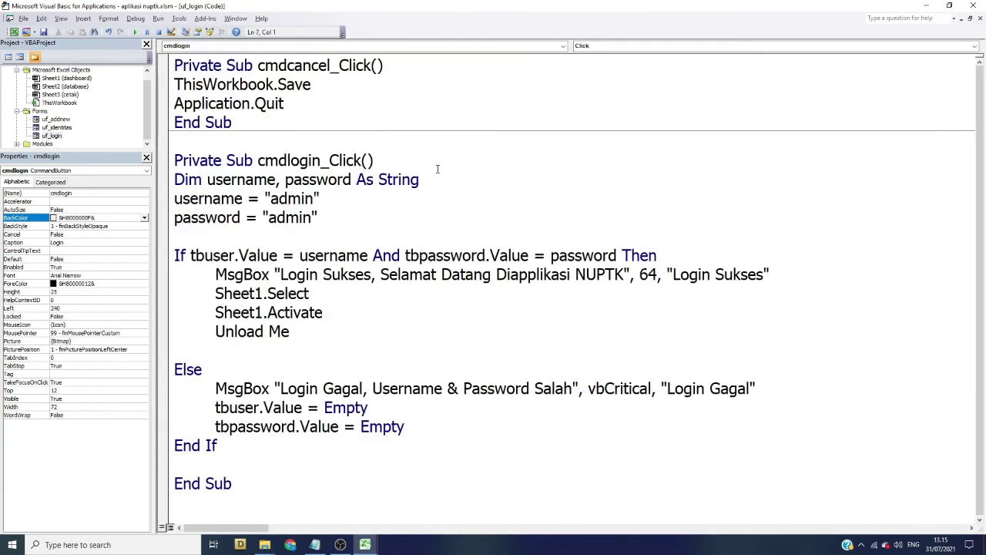
{"action": "double_click", "coordinate": [52, 135]}
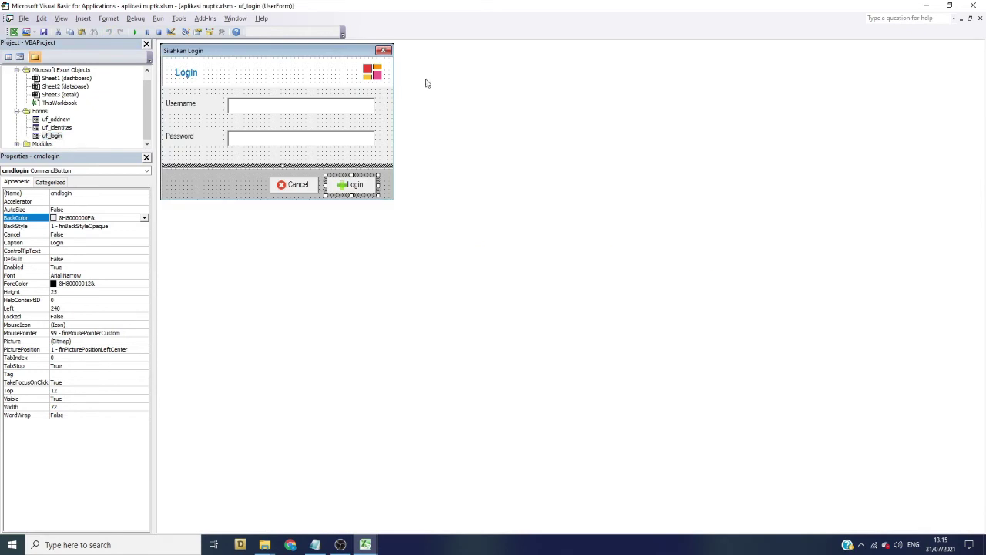
{"action": "double_click", "coordinate": [358, 183]}
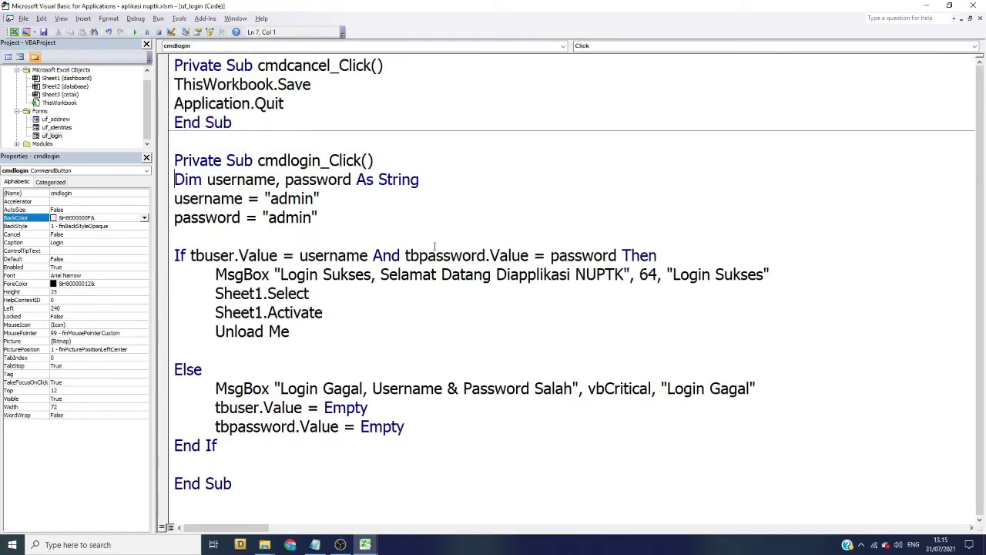
{"action": "left_click", "coordinate": [196, 341]}
{"action": "mouse_move", "coordinate": [297, 274]}
{"action": "left_mouse_down"}
{"action": "mouse_move", "coordinate": [641, 264]}
{"action": "mouse_move", "coordinate": [769, 274]}
{"action": "left_mouse_up"}
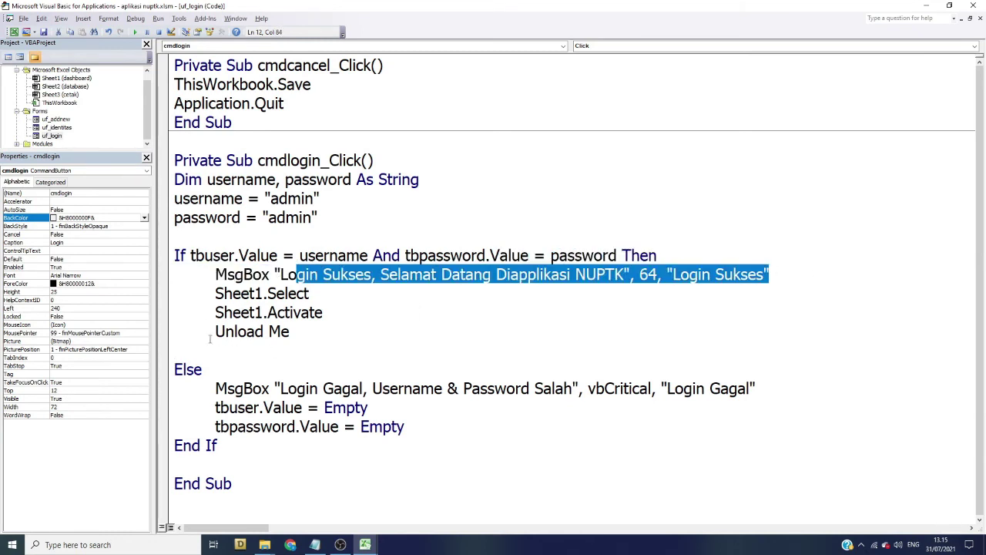
{"action": "left_click", "coordinate": [743, 281]}
Insert Application.Visible = True after the success MsgBox, then return to Excel.
{"action": "key", "text": "Return"}
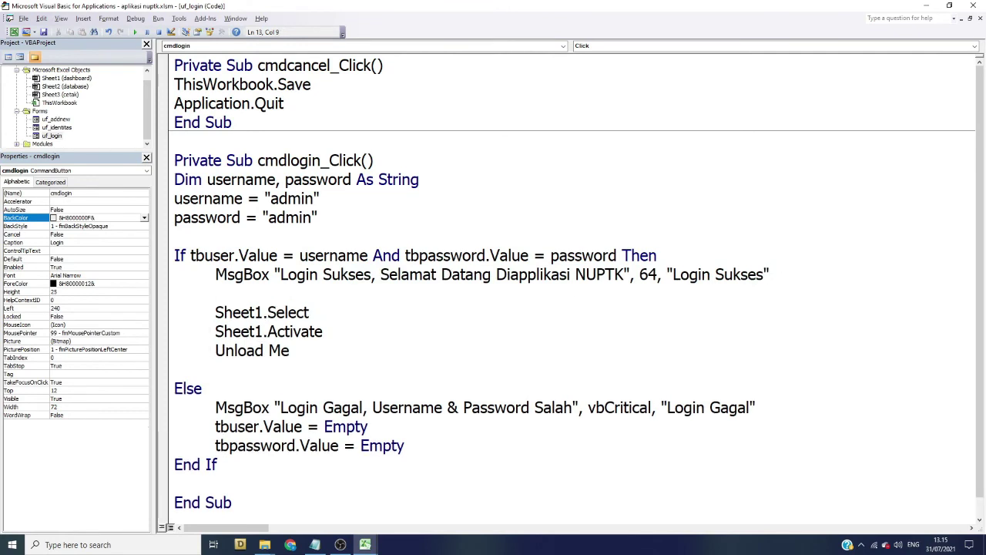
{"action": "type", "text": "apl"}
{"action": "key", "text": "ctrl+space"}
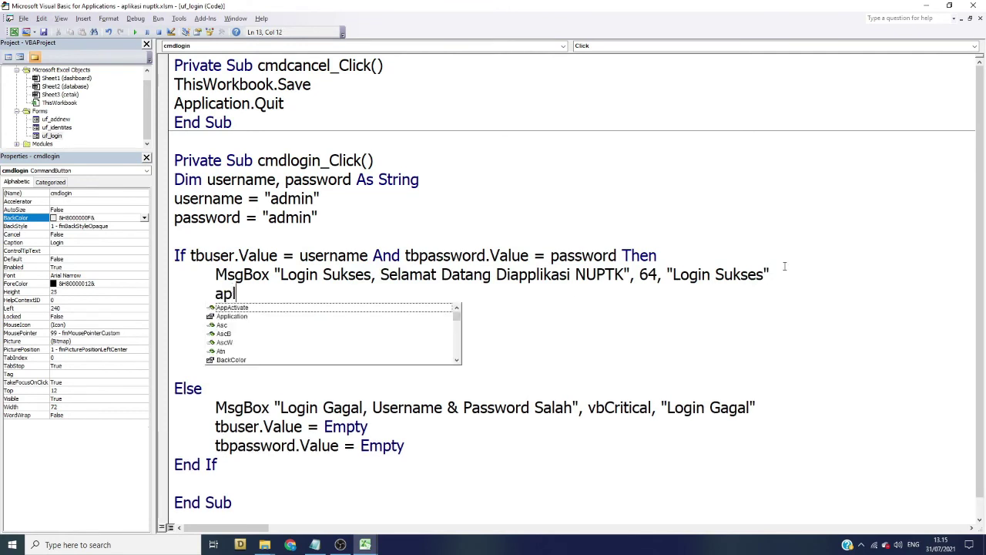
{"action": "key", "text": "Down"}
{"action": "type", "text": "."}
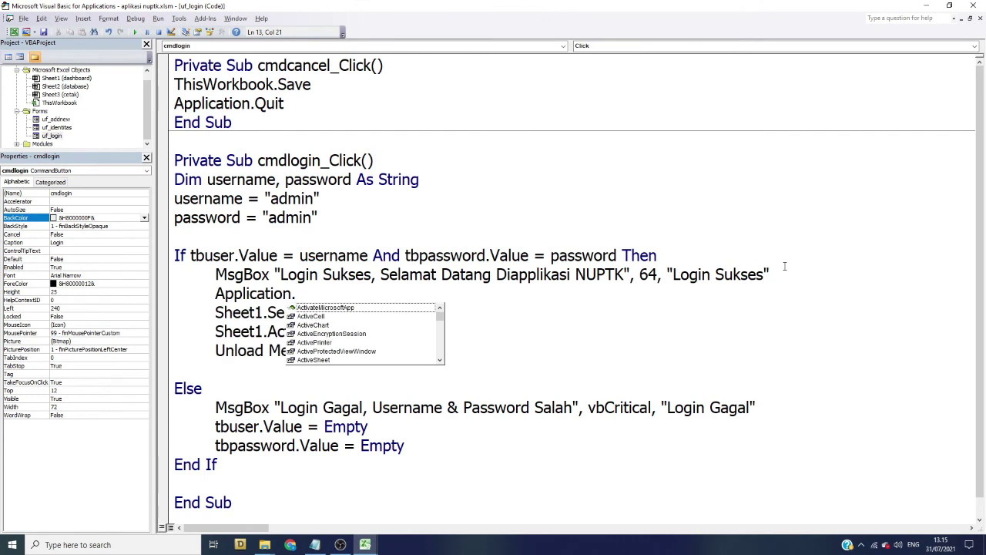
{"action": "type", "text": "vi"}
{"action": "key", "text": "BackSpace"}
{"action": "type", "text": "i"}
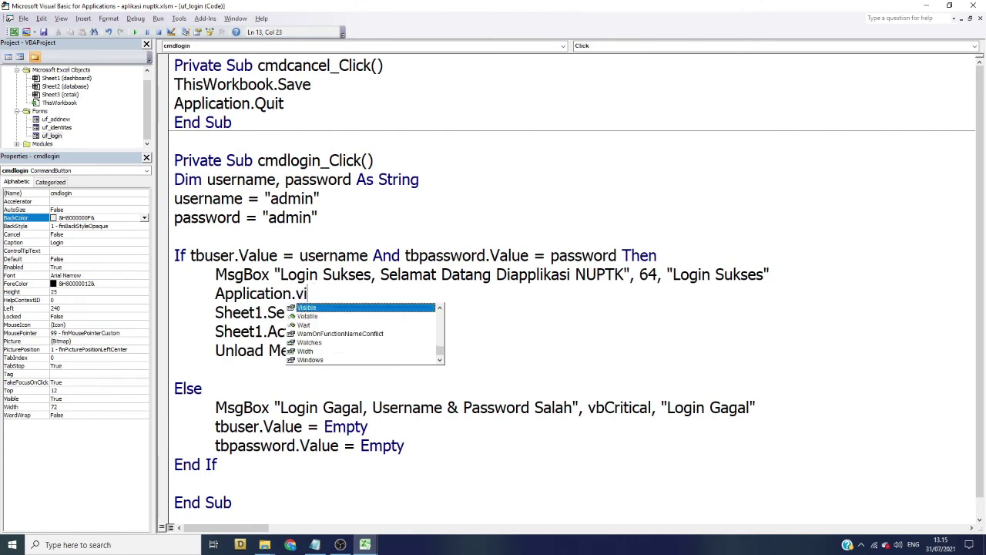
{"action": "type", "text": "s=ta"}
{"action": "key", "text": "BackSpace"}
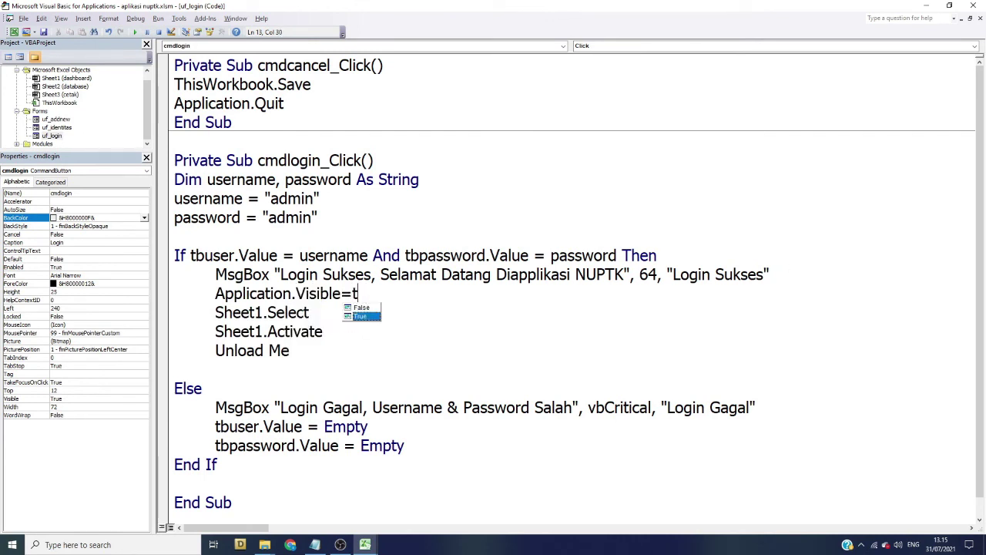
{"action": "type", "text": "rue"}
{"action": "left_click", "coordinate": [473, 223]}
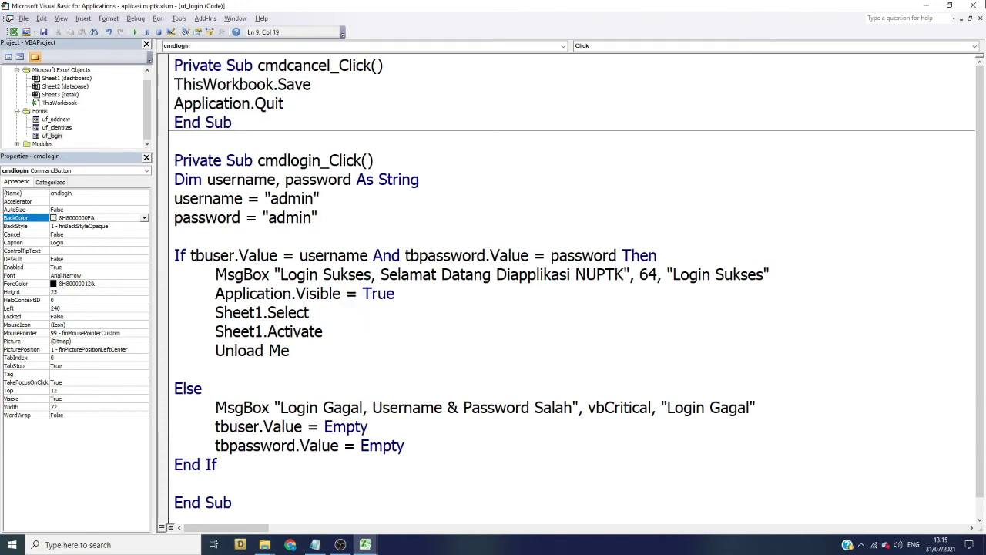
{"action": "key", "text": "alt+F11"}
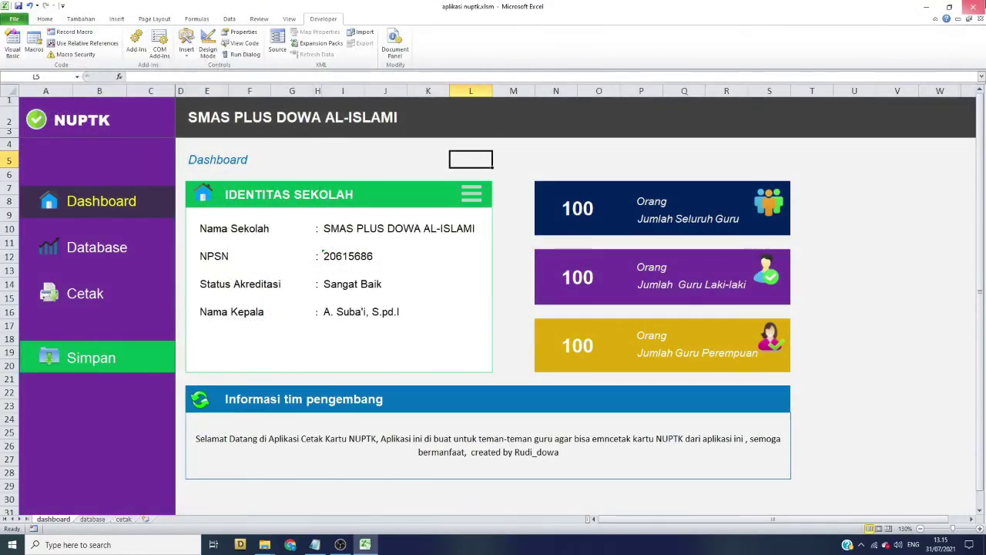
Close Excel and reopen aplikasi nuptk.xlsm from the kartu nuptk folder.
{"action": "key", "text": "alt+F4"}
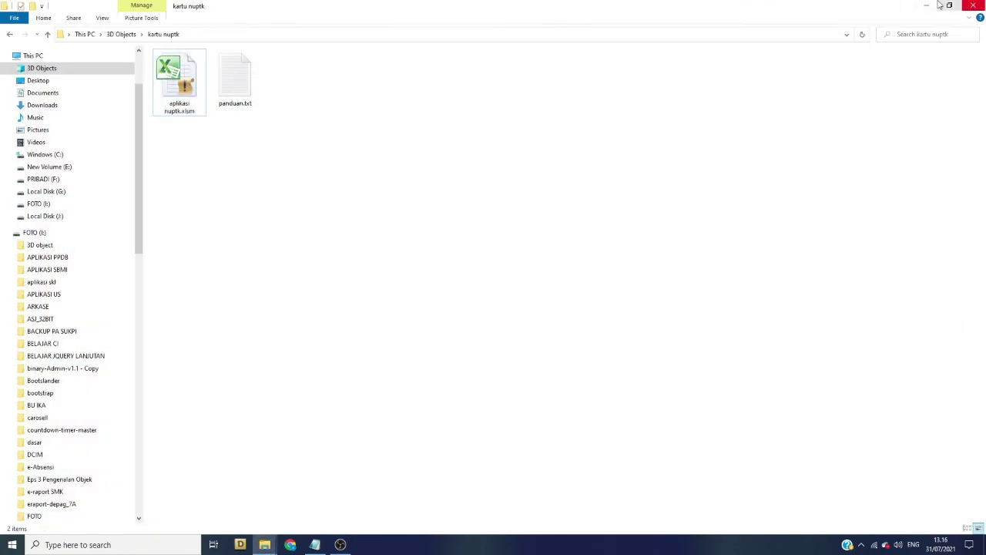
{"action": "left_click", "coordinate": [926, 6]}
{"action": "mouse_move", "coordinate": [264, 544]}
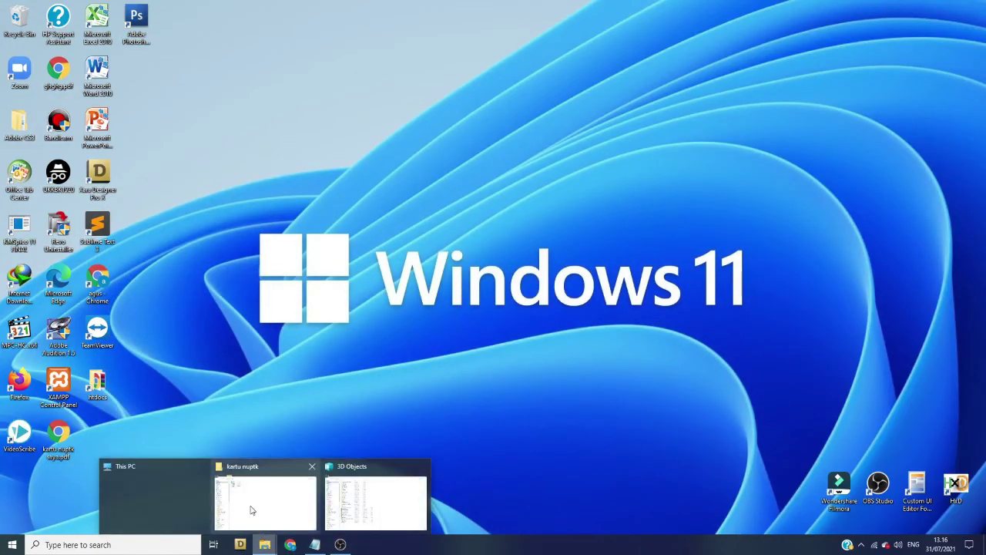
{"action": "left_click", "coordinate": [251, 510]}
{"action": "left_click", "coordinate": [169, 80]}
{"action": "double_click", "coordinate": [169, 79]}
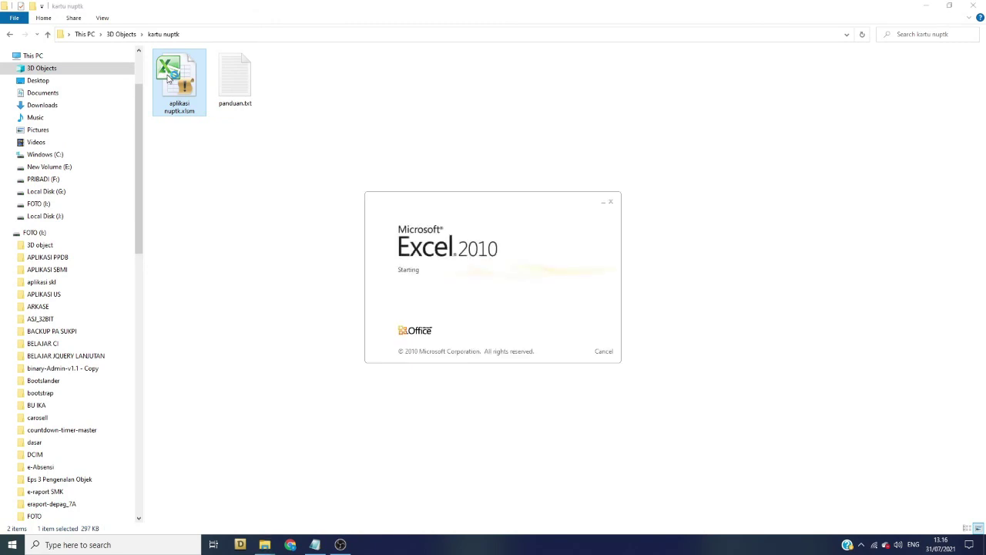
Minimize the folder window and reposition the Silahkan Login form on the desktop.
{"action": "left_click", "coordinate": [929, 6]}
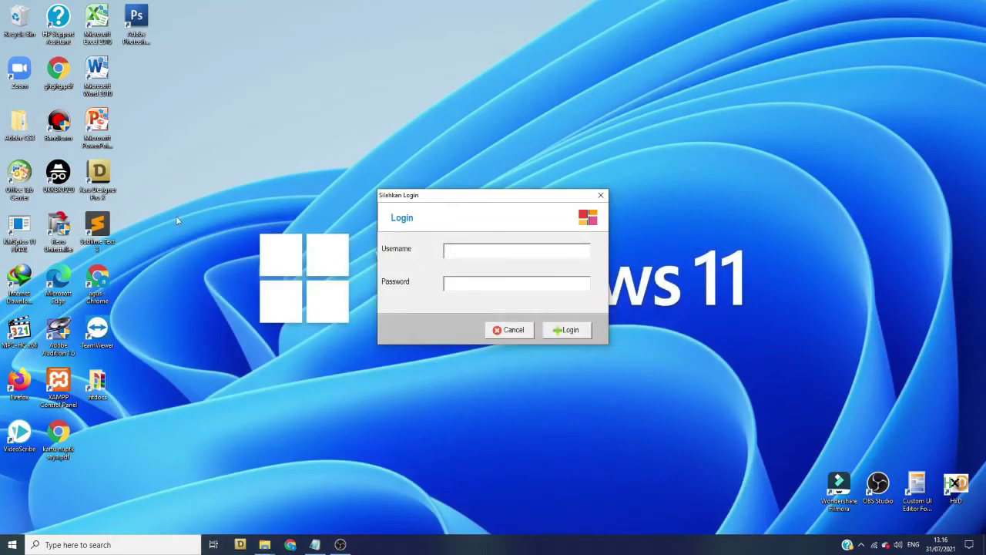
{"action": "left_click_drag", "start_coordinate": [517, 195], "coordinate": [543, 116]}
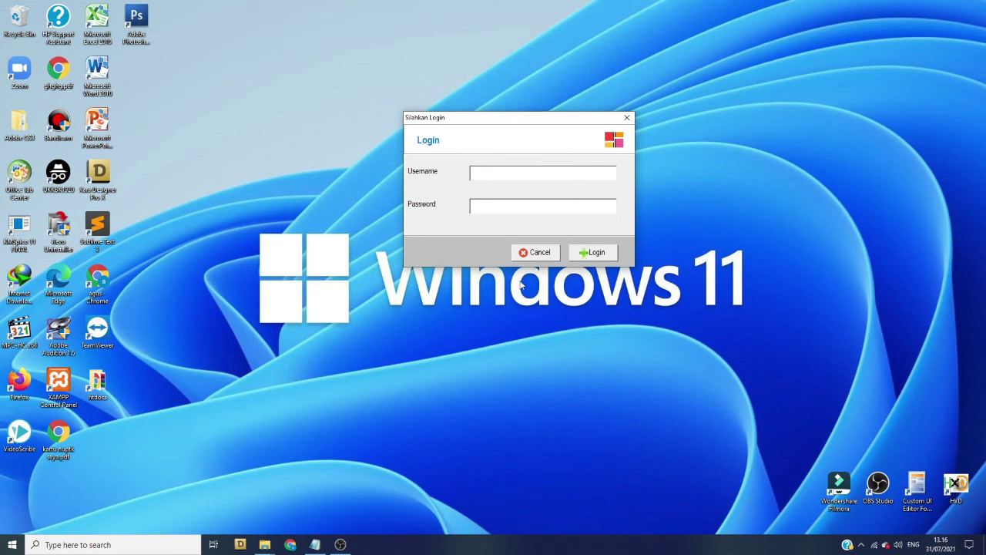
{"action": "mouse_move", "coordinate": [456, 125]}
{"action": "left_mouse_down"}
{"action": "mouse_move", "coordinate": [398, 154]}
{"action": "mouse_move", "coordinate": [364, 152]}
{"action": "left_mouse_up"}
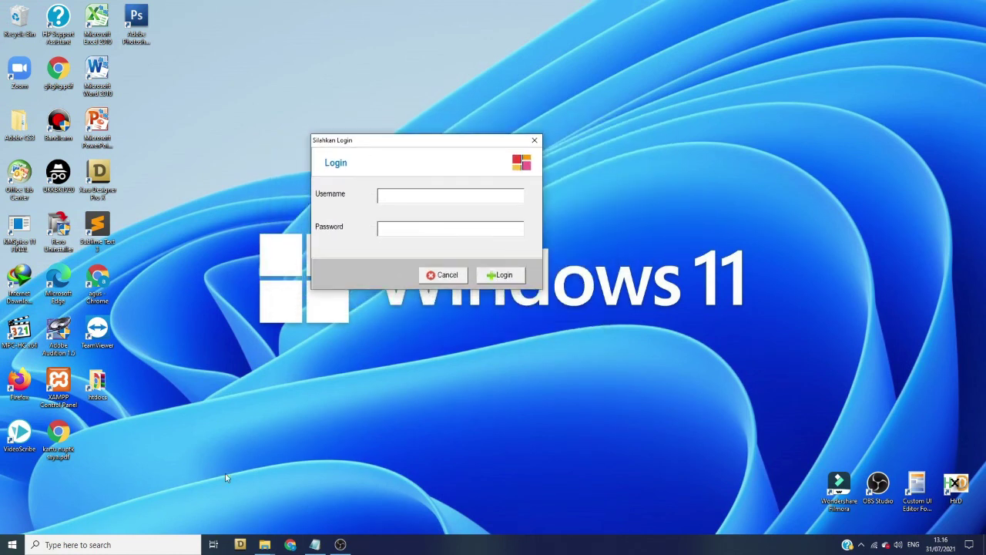
{"action": "right_click", "coordinate": [551, 545]}
{"action": "key", "text": "Escape"}
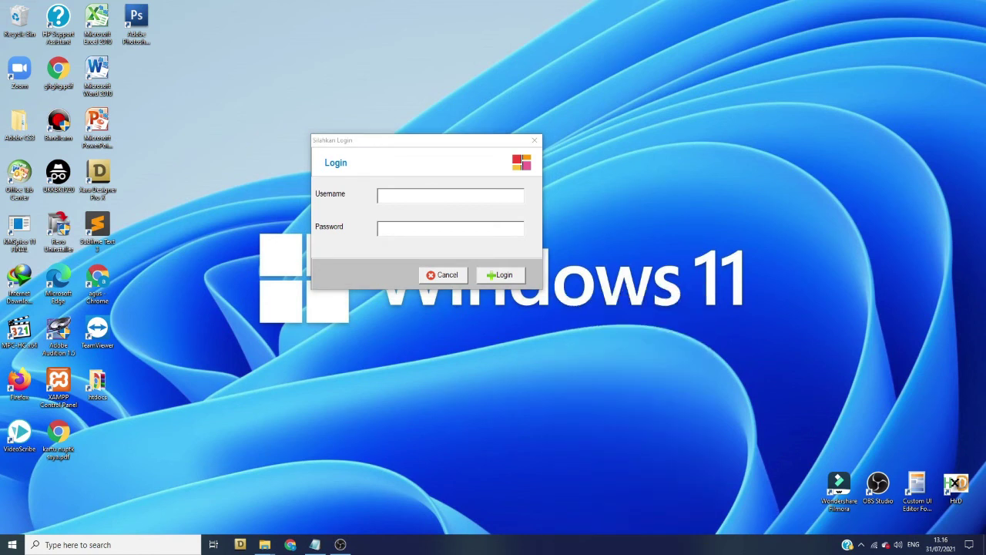
{"action": "left_click", "coordinate": [424, 197]}
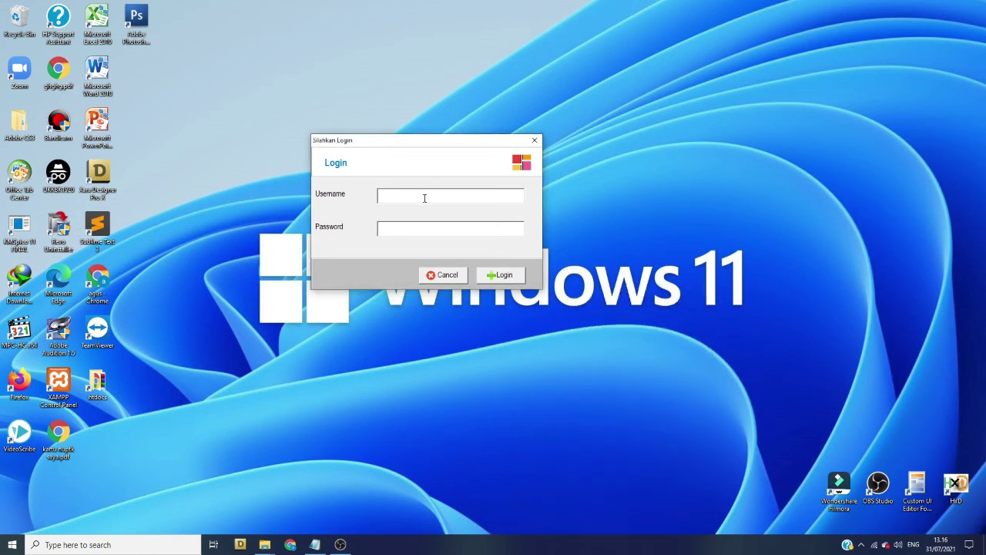
Log in with the admin username and password and confirm the Login Sukses message.
{"action": "type", "text": "admin"}
{"action": "left_click", "coordinate": [450, 228]}
{"action": "type", "text": "ad"}
{"action": "left_click", "coordinate": [497, 275]}
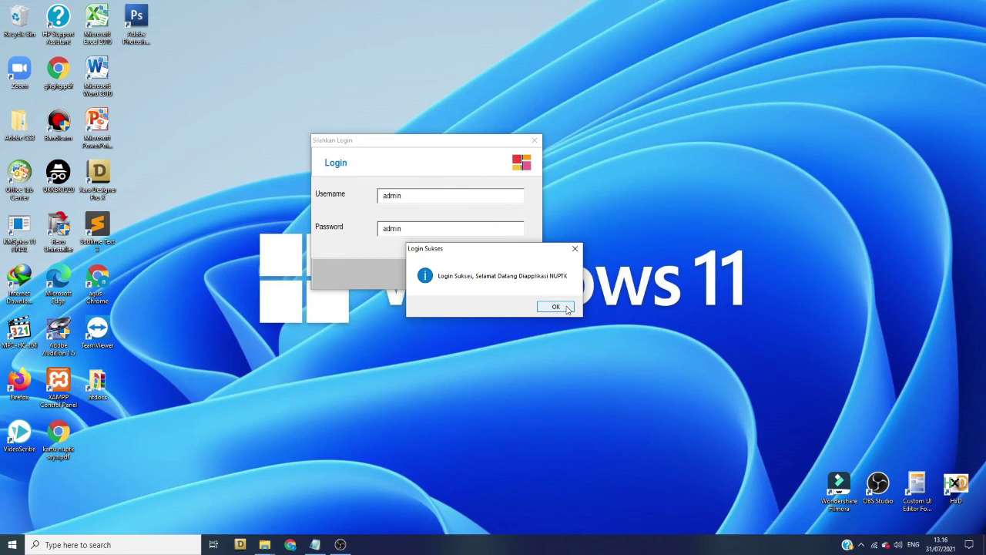
{"action": "left_click", "coordinate": [555, 307]}
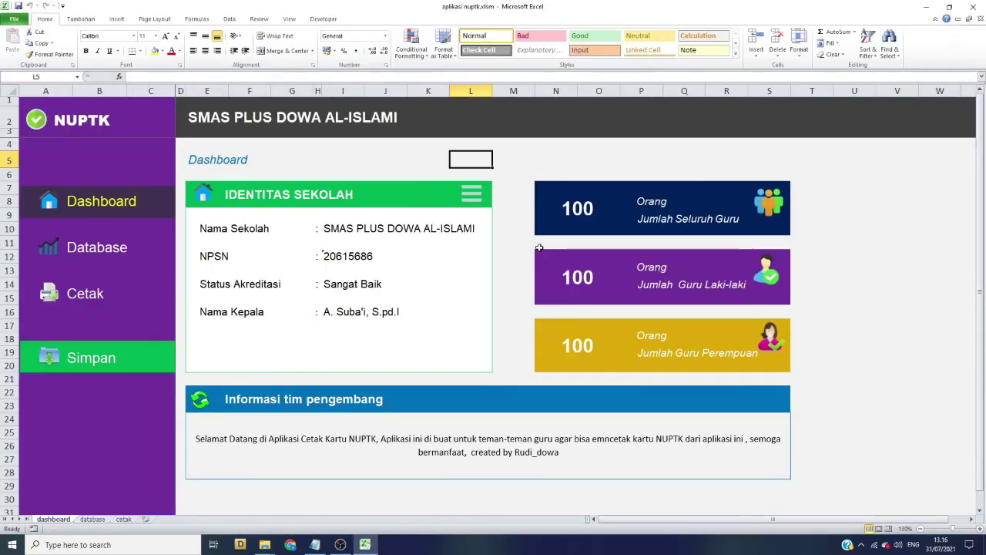
{"action": "scroll", "coordinate": [521, 355], "scroll_direction": "down", "scroll_amount": 2}
{"action": "scroll", "coordinate": [511, 368], "scroll_direction": "up", "scroll_amount": 2}
{"action": "left_click", "coordinate": [323, 18]}
{"action": "left_click", "coordinate": [12, 43]}
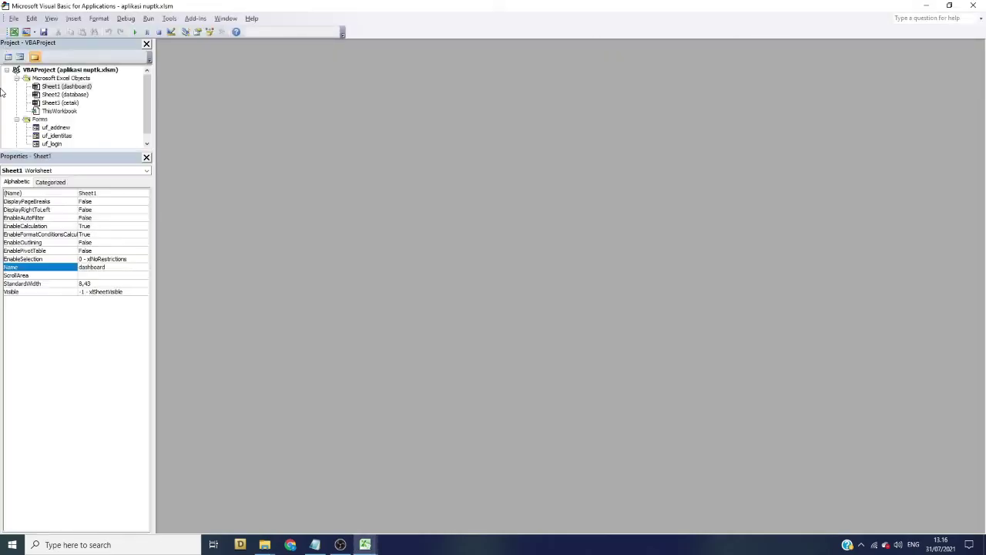
{"action": "left_click", "coordinate": [926, 5]}
{"action": "left_click", "coordinate": [569, 164]}
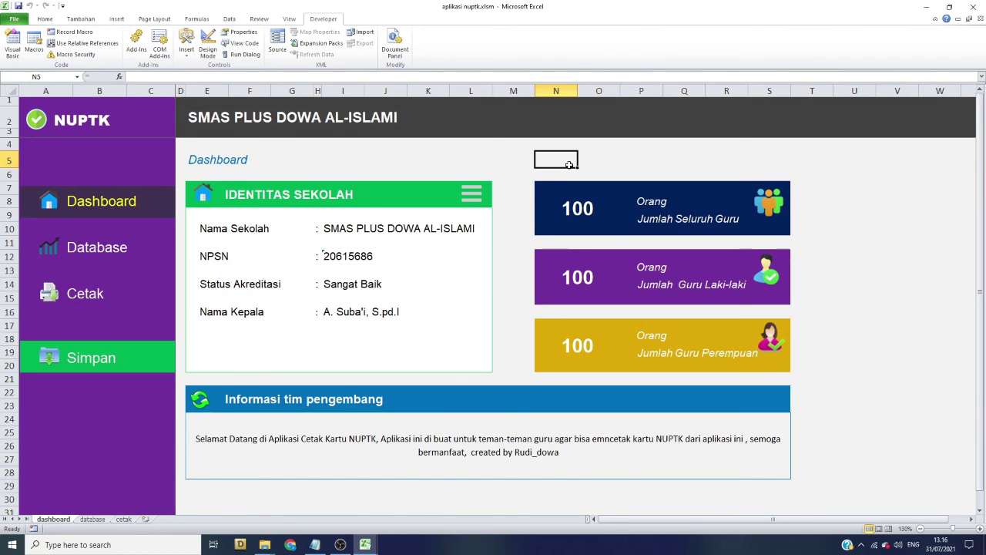
{"action": "left_click", "coordinate": [524, 163]}
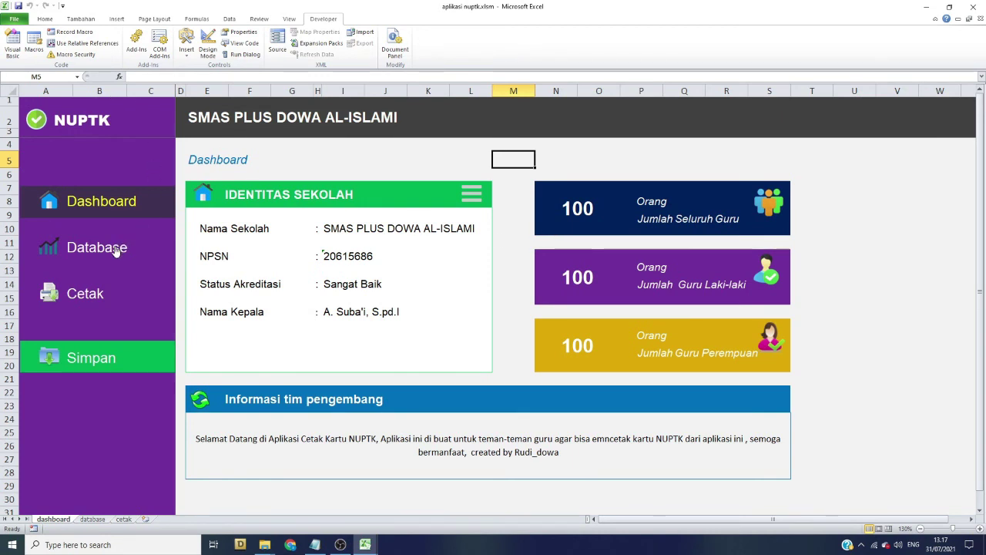
{"action": "key", "text": "Down"}
{"action": "key", "text": "Down"}
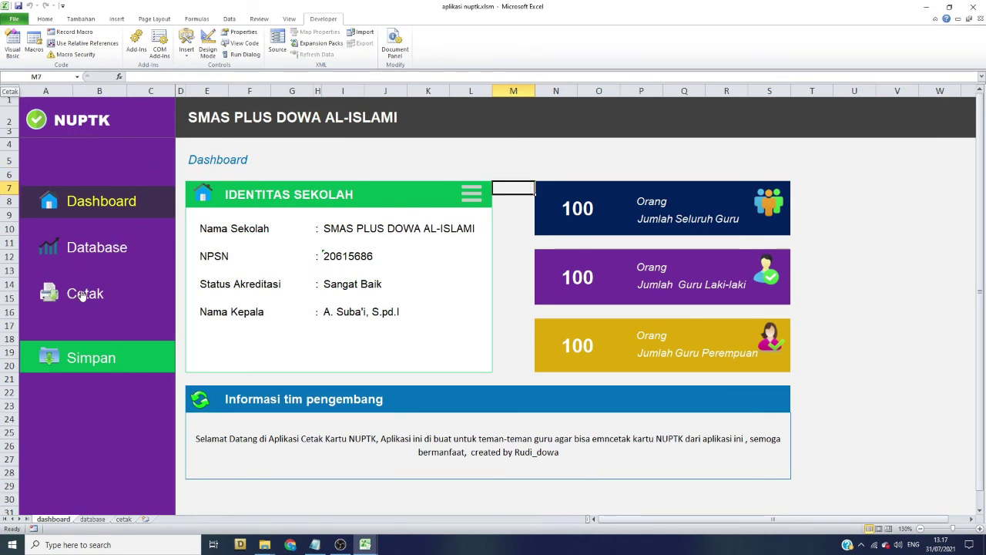
{"action": "left_click", "coordinate": [83, 296]}
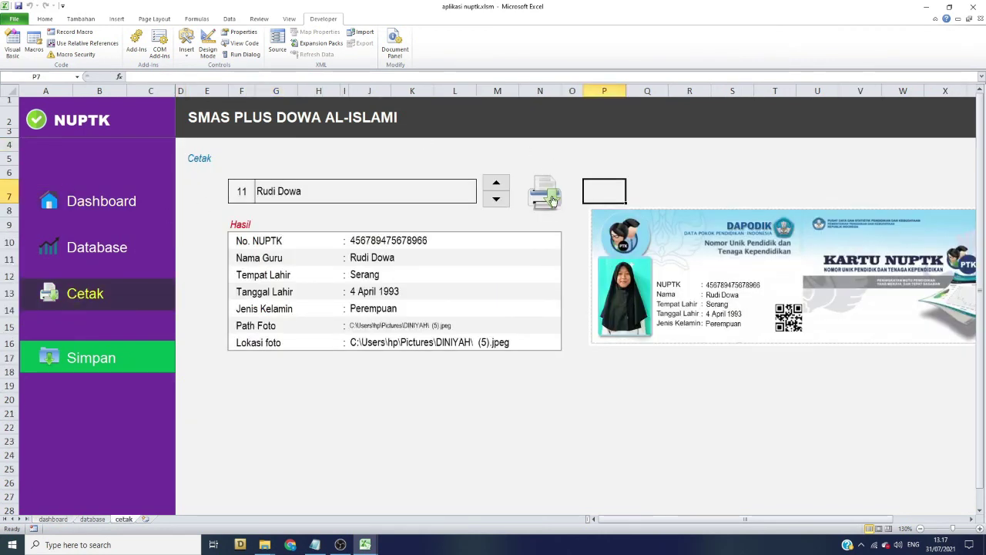
{"action": "left_click", "coordinate": [601, 374]}
{"action": "mouse_move", "coordinate": [741, 514]}
{"action": "left_mouse_down"}
{"action": "mouse_move", "coordinate": [817, 512]}
{"action": "mouse_move", "coordinate": [697, 512]}
{"action": "left_mouse_up"}
{"action": "left_click", "coordinate": [275, 441]}
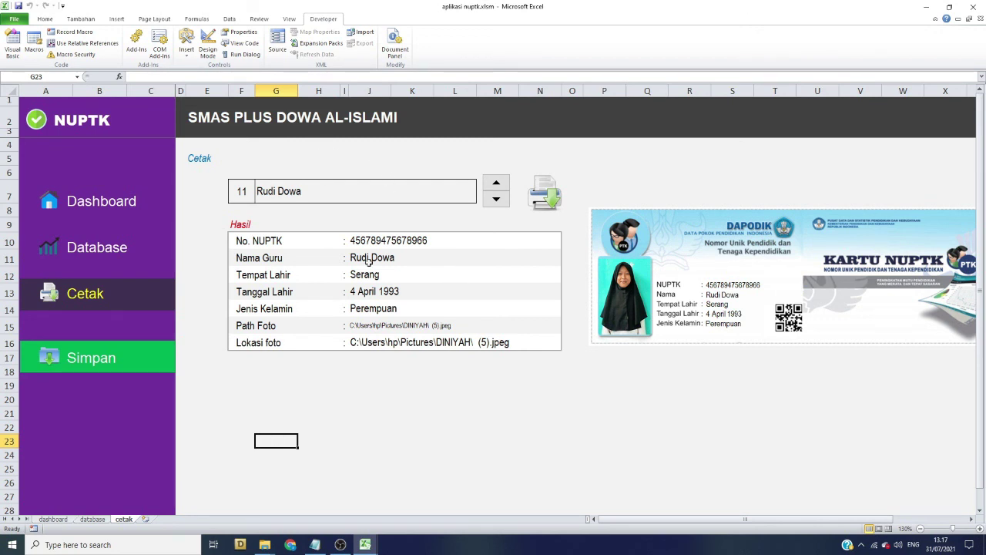
{"action": "left_click", "coordinate": [121, 204]}
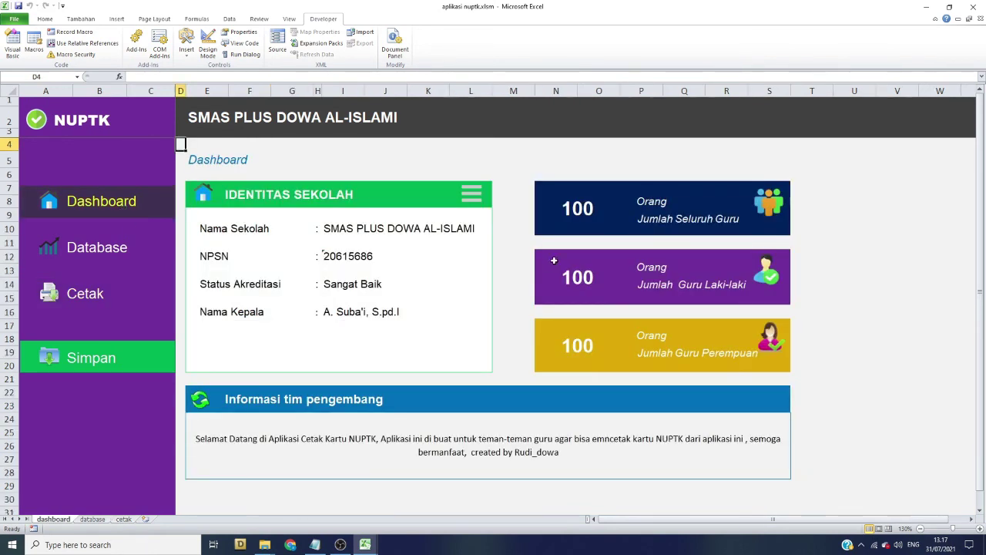
{"action": "left_click", "coordinate": [528, 215]}
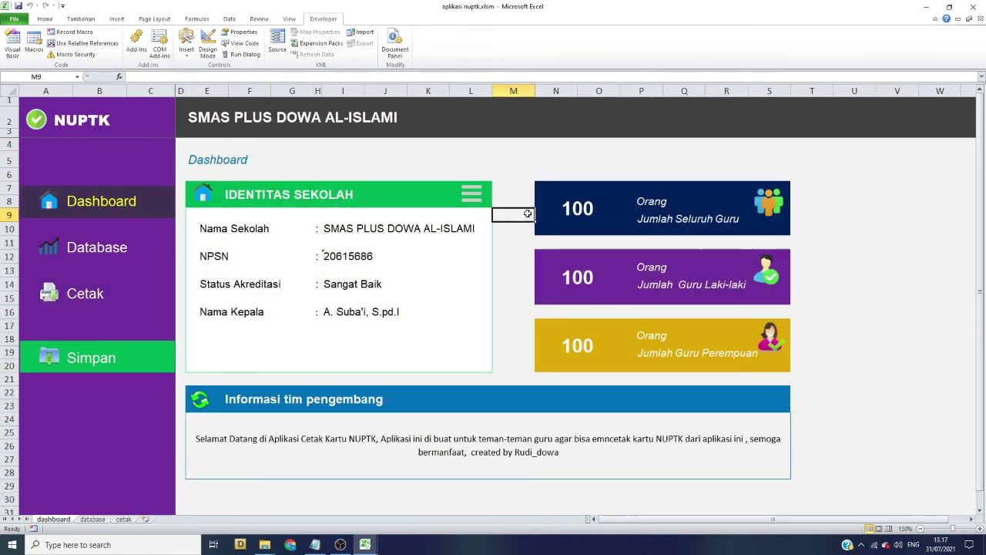